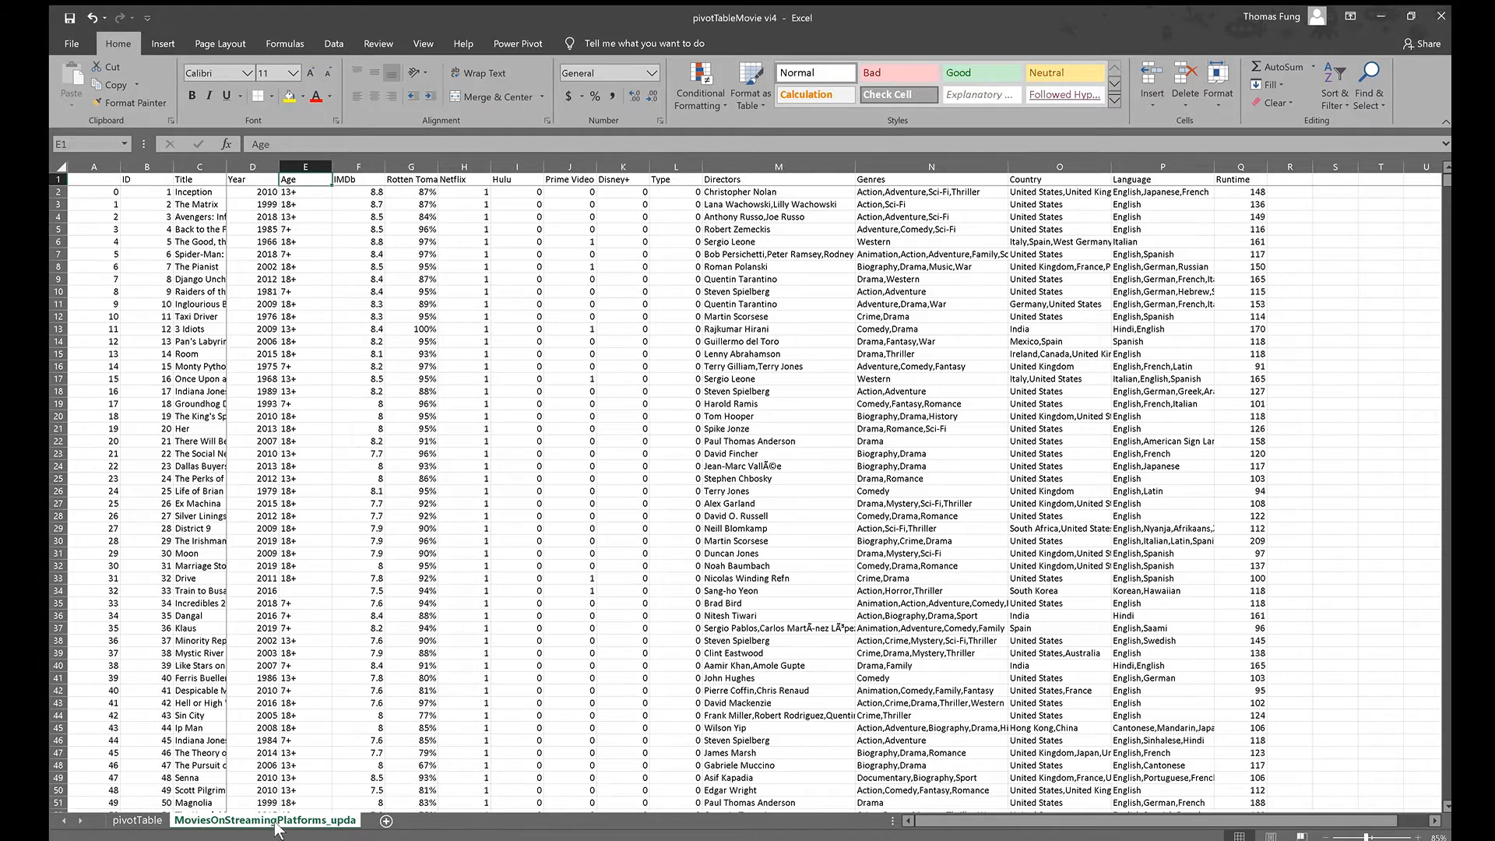
Check the extent of the movie data by going to its last column and its last row, and return to the first records
click(110, 219)
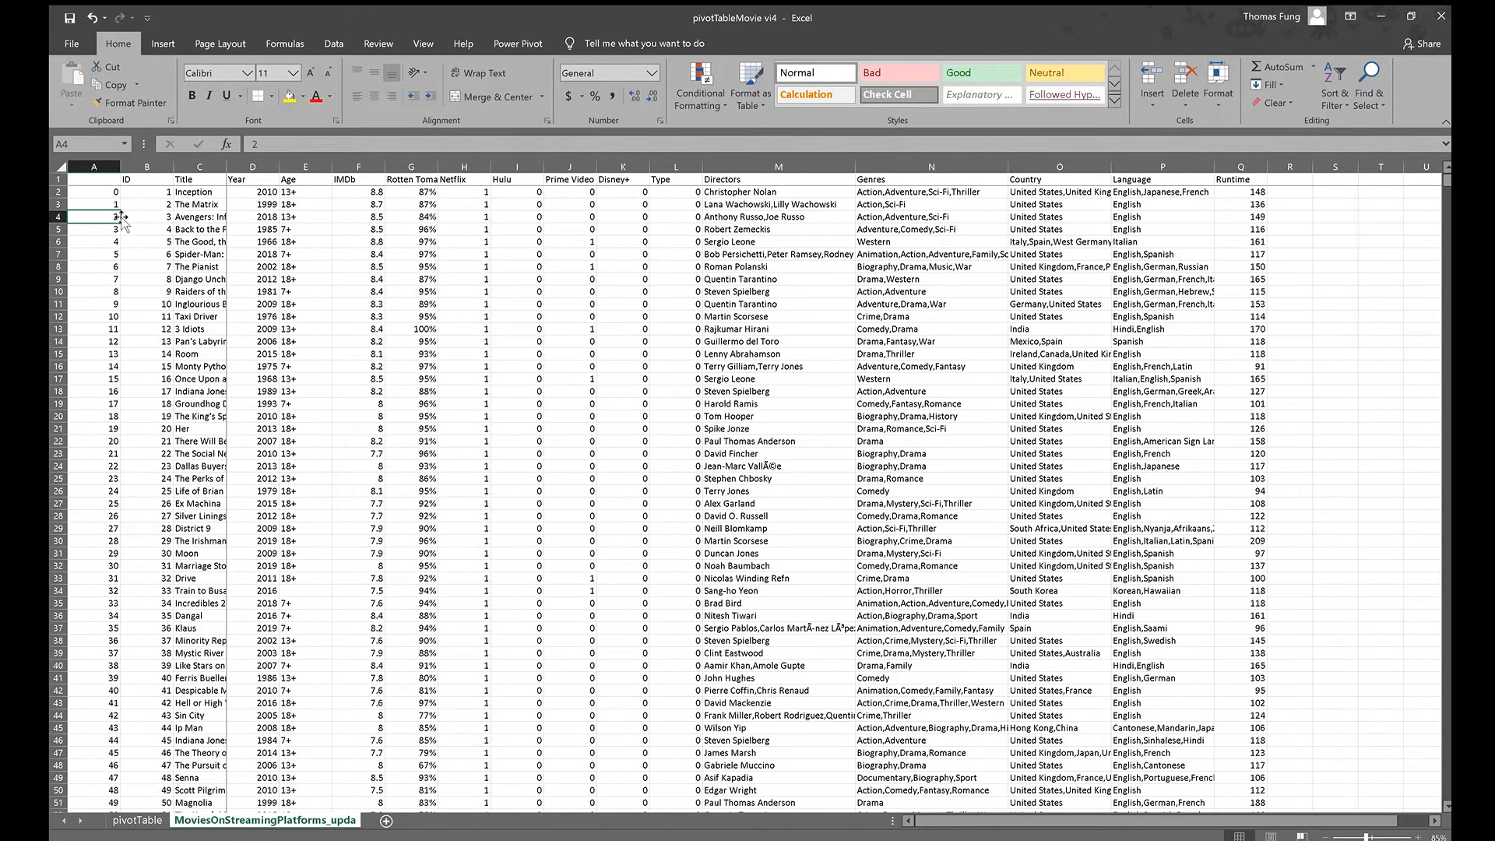
key(Down)
key(ctrl+Right)
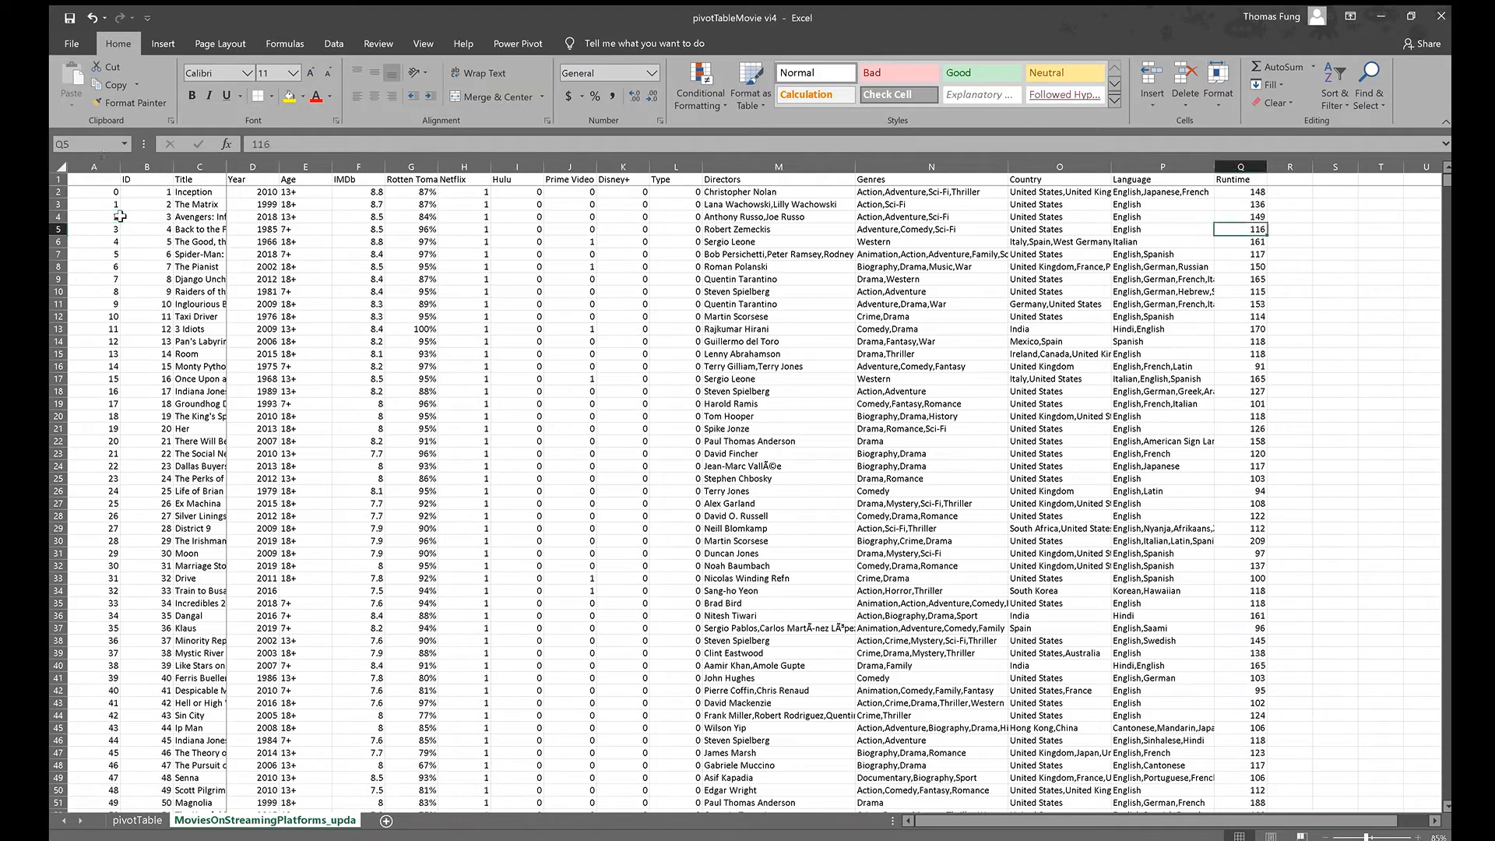
key(ctrl+Left)
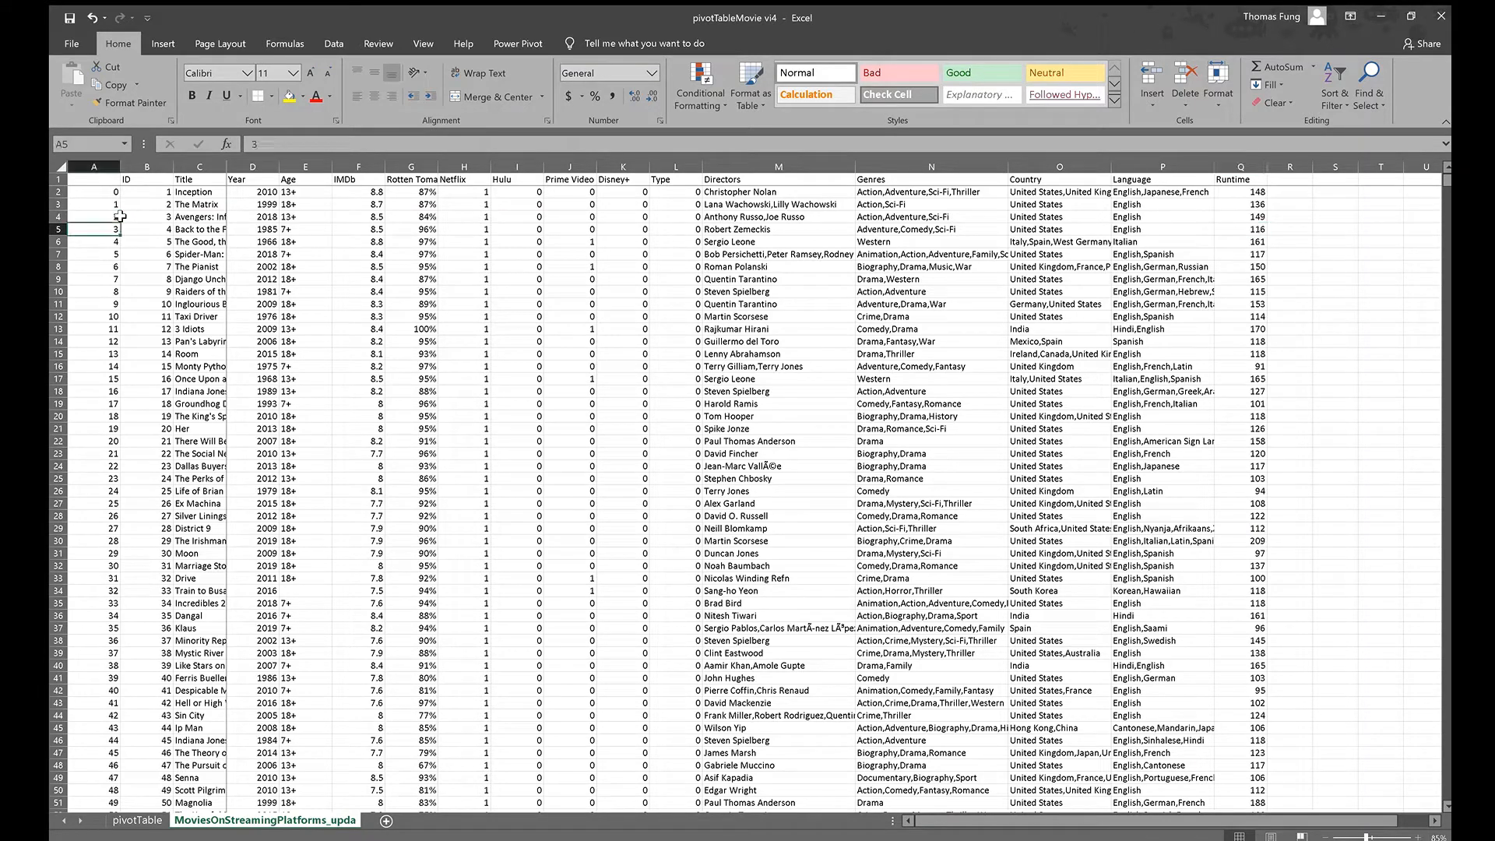
key(Right)
key(Right)
key(ctrl+Down)
key(Down)
key(ctrl+Up)
key(ctrl+Up)
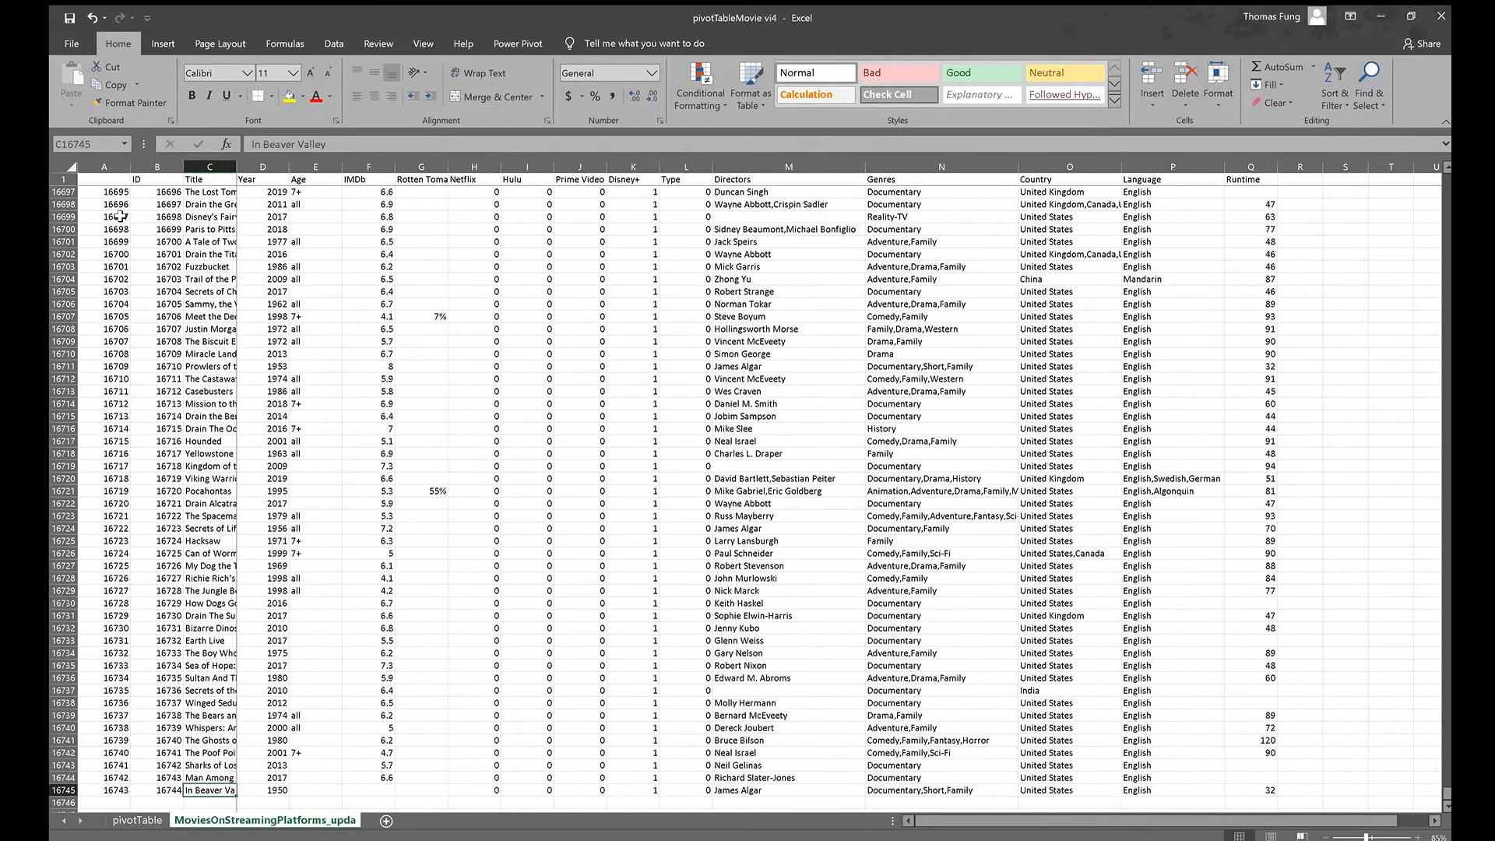
key(Down)
key(Down)
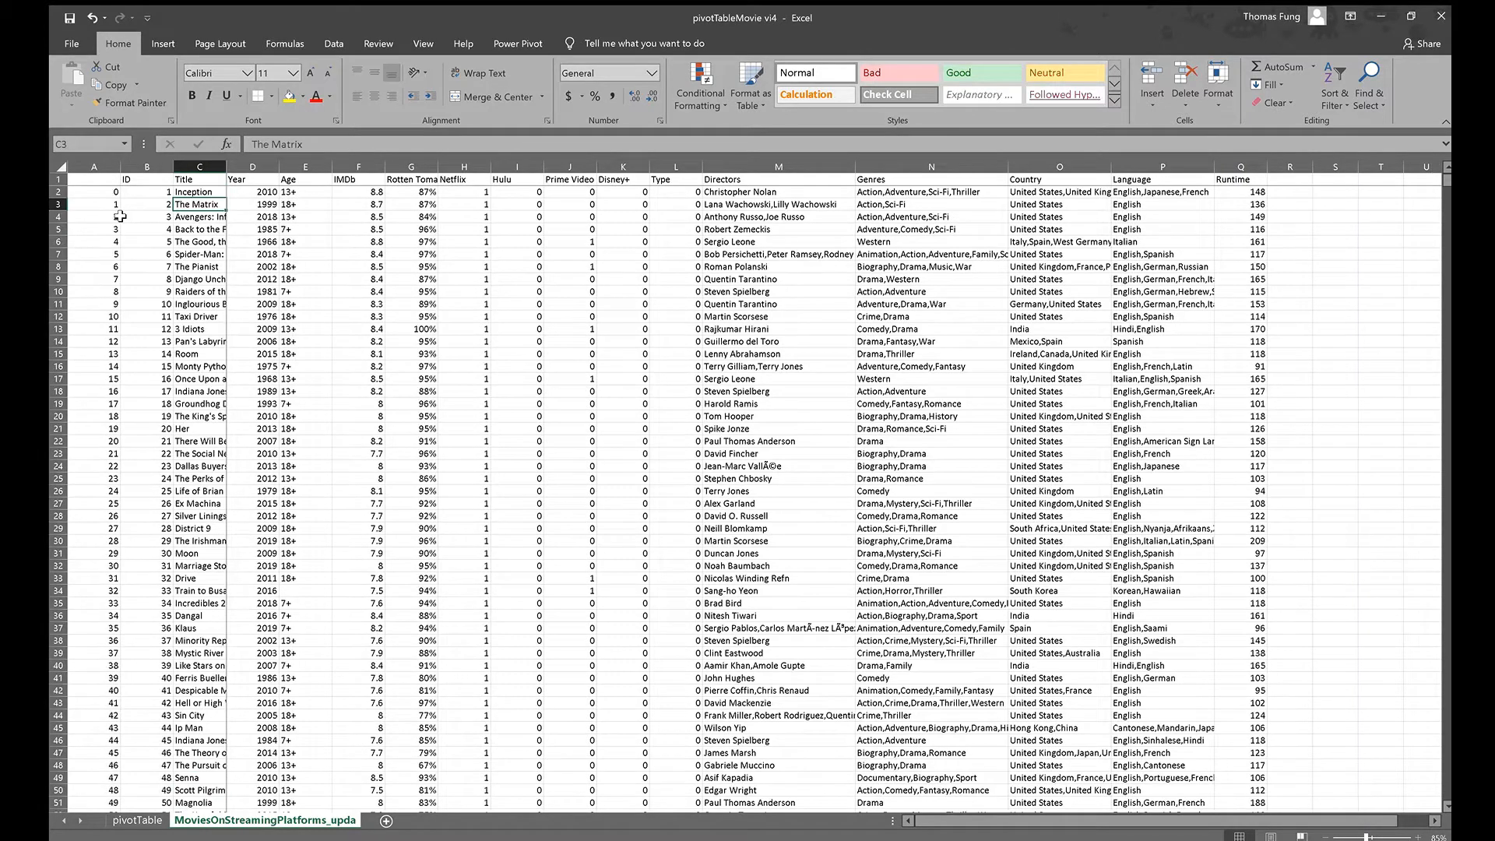
Examine the index, ID, Title and Year columns for the first movies in the data
key(Left)
key(Left)
key(Up)
key(Right)
key(Right)
key(Right)
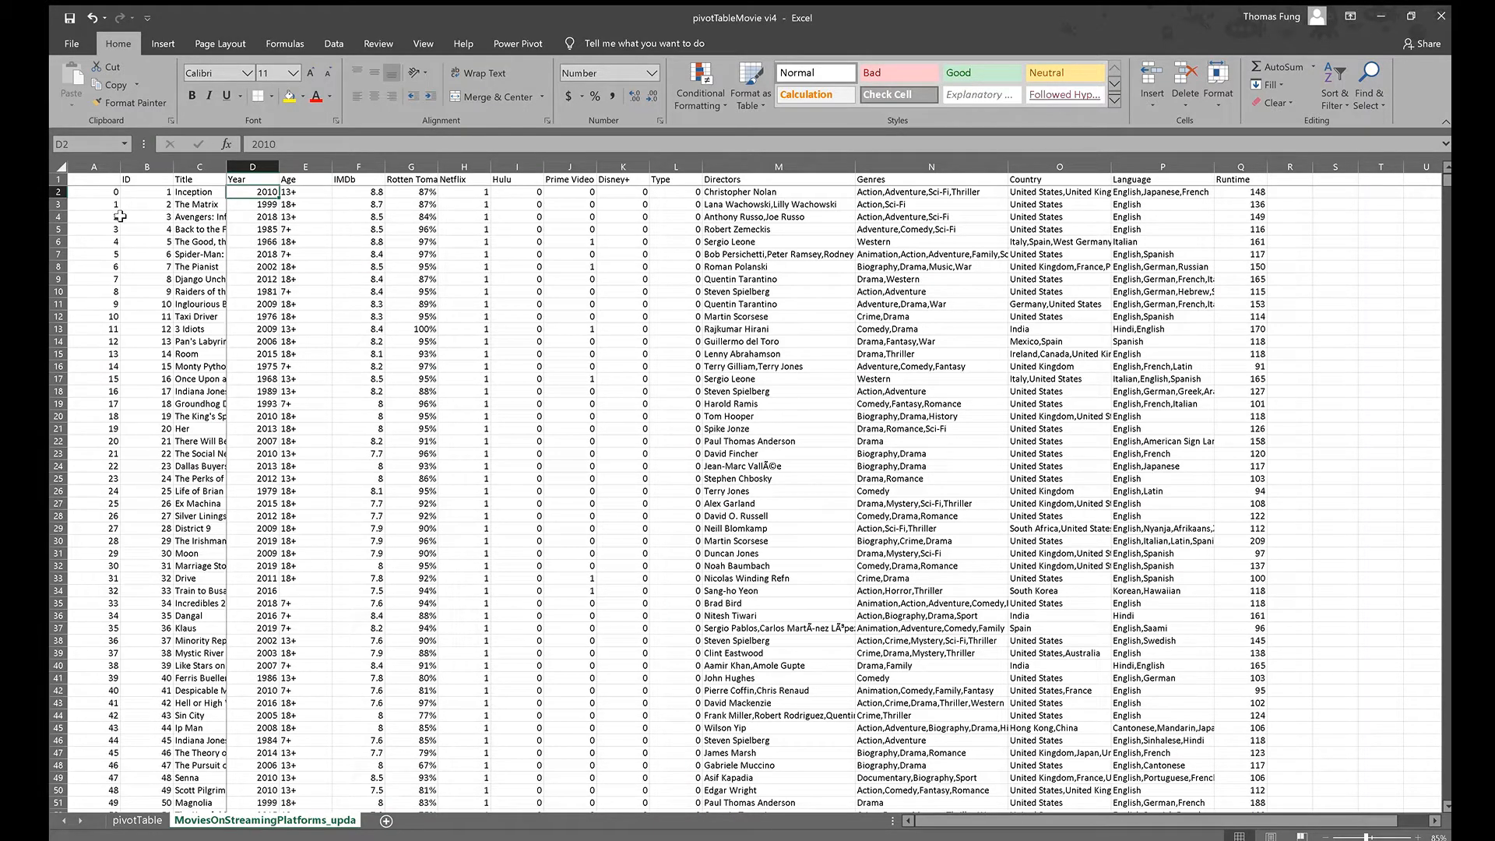
key(Down)
Set the zoom of the movie data sheet to 200%
key(alt+w)
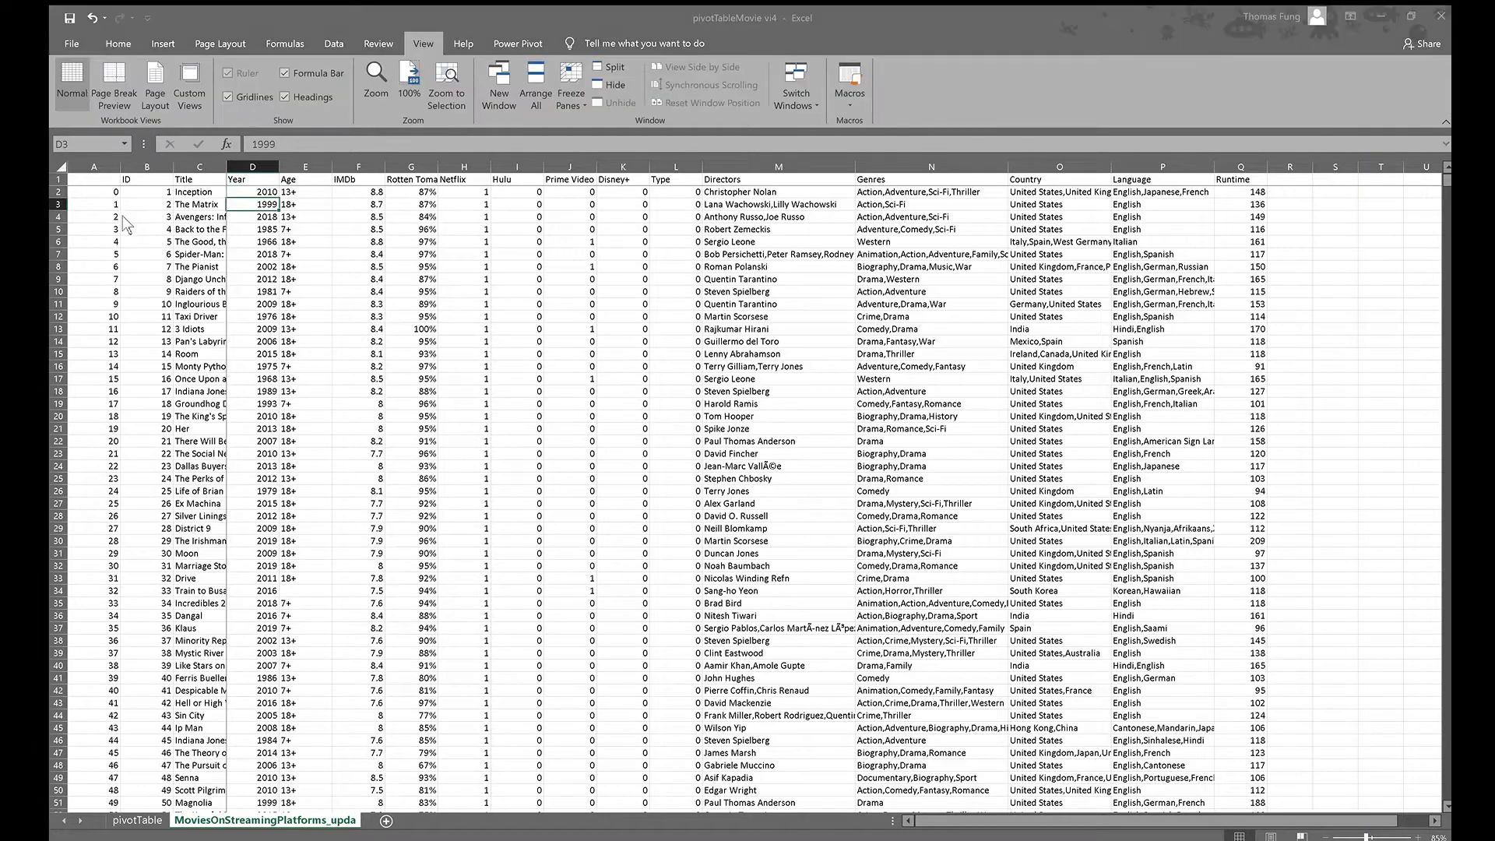
key(alt+w)
key(j)
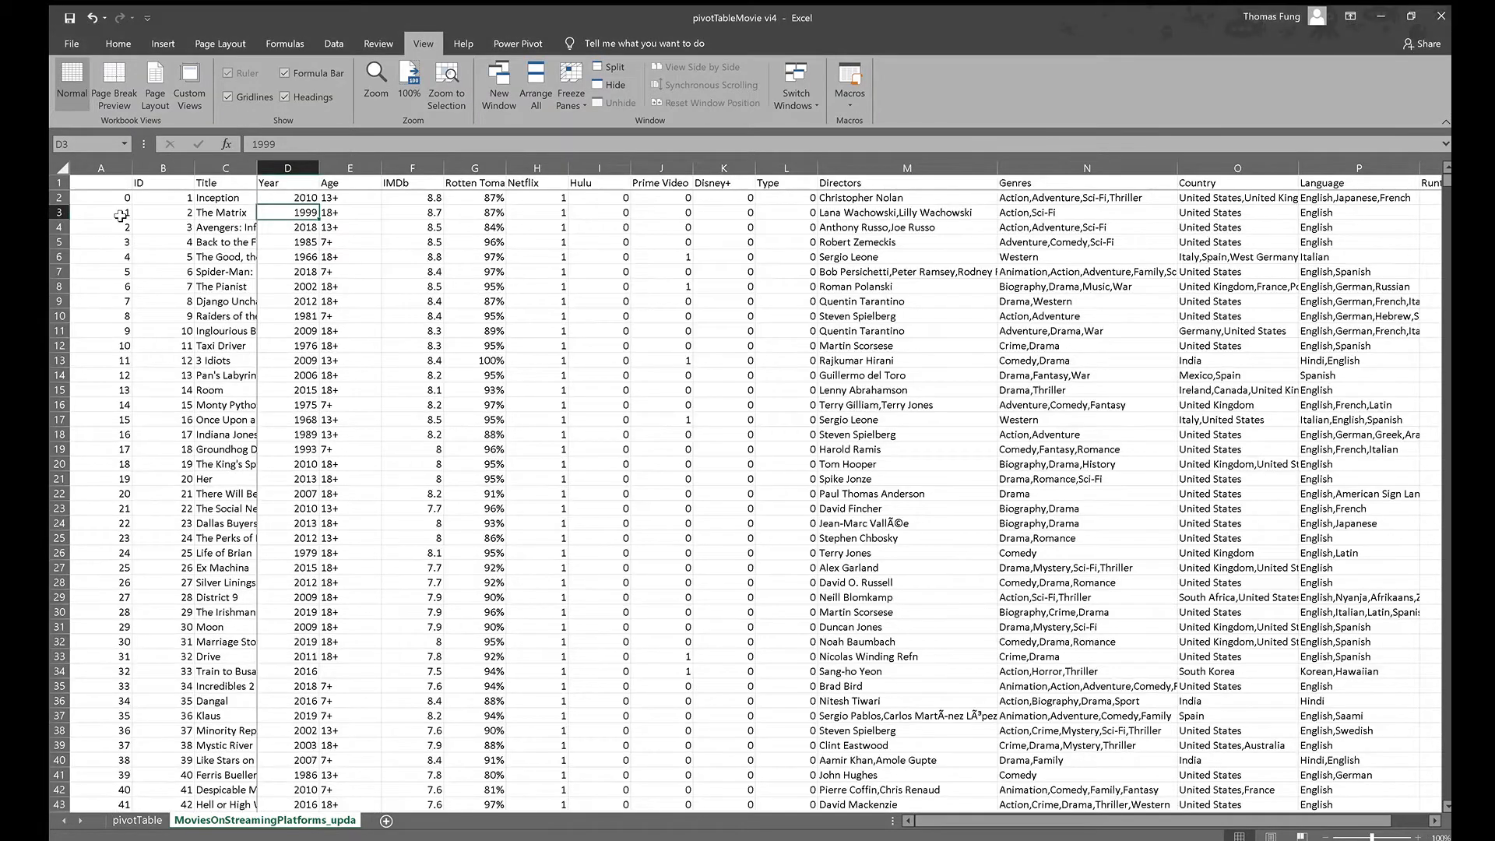
key(alt+w)
key(q)
key(Up)
key(Return)
Examine the Year, Age, IMDb and Rotten Tomatoes columns for the first movie record, Inception
key(Right)
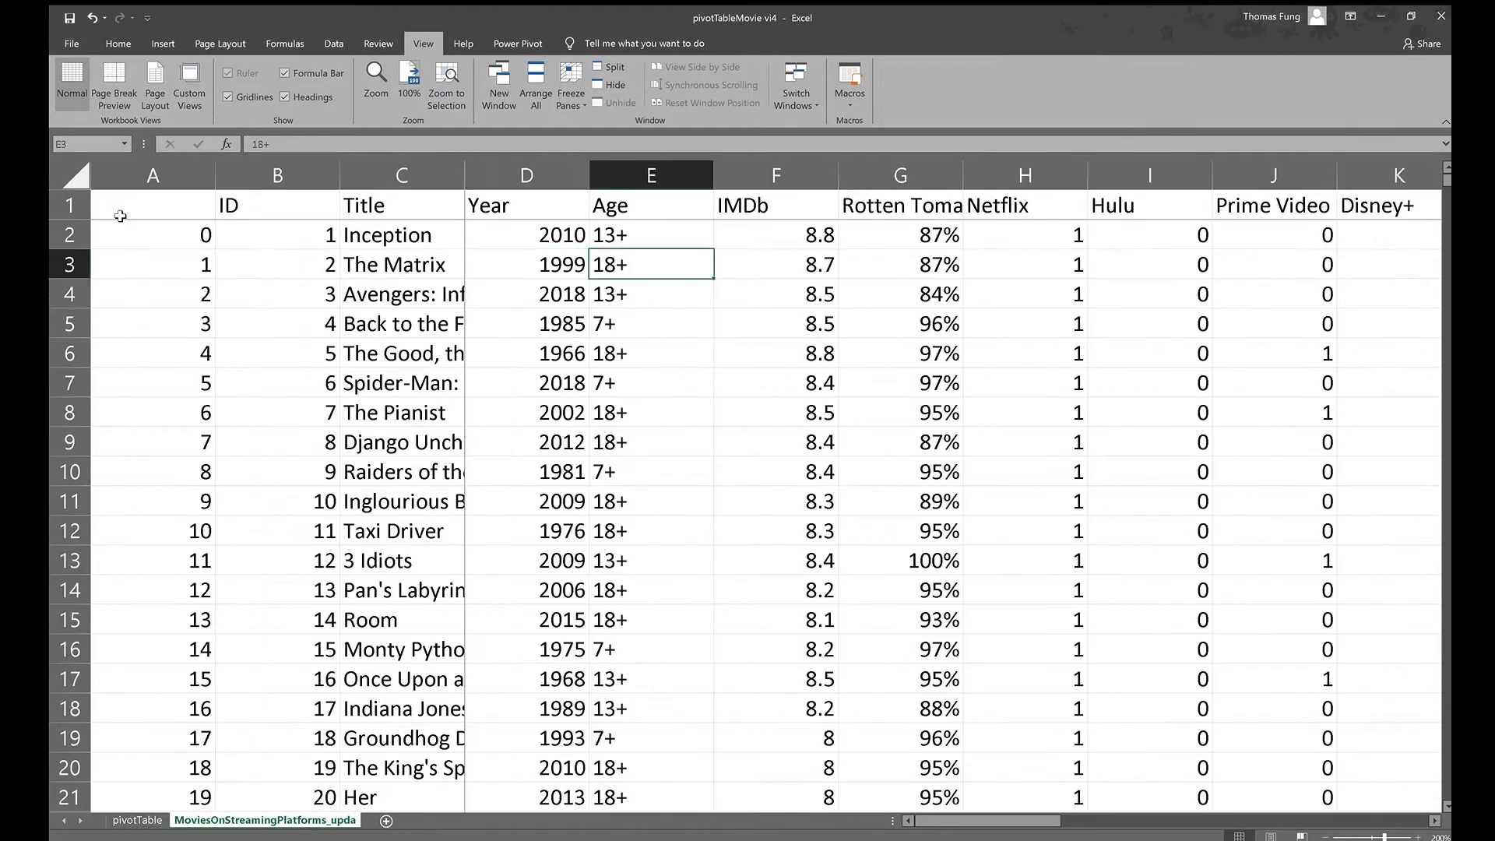
key(Left)
key(Up)
key(Left)
key(Right)
key(Left)
key(Right)
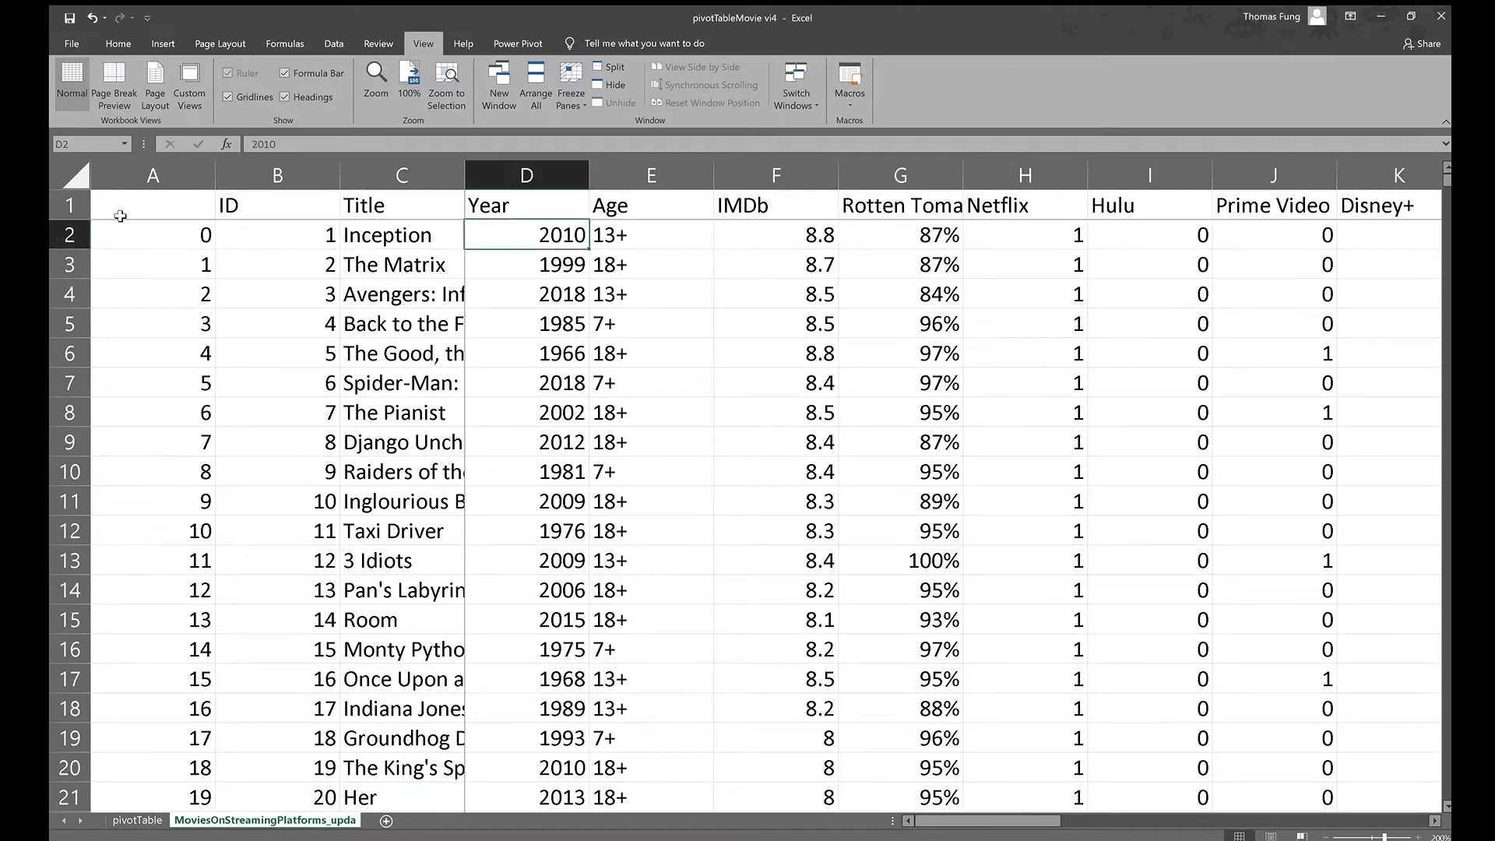
key(Right)
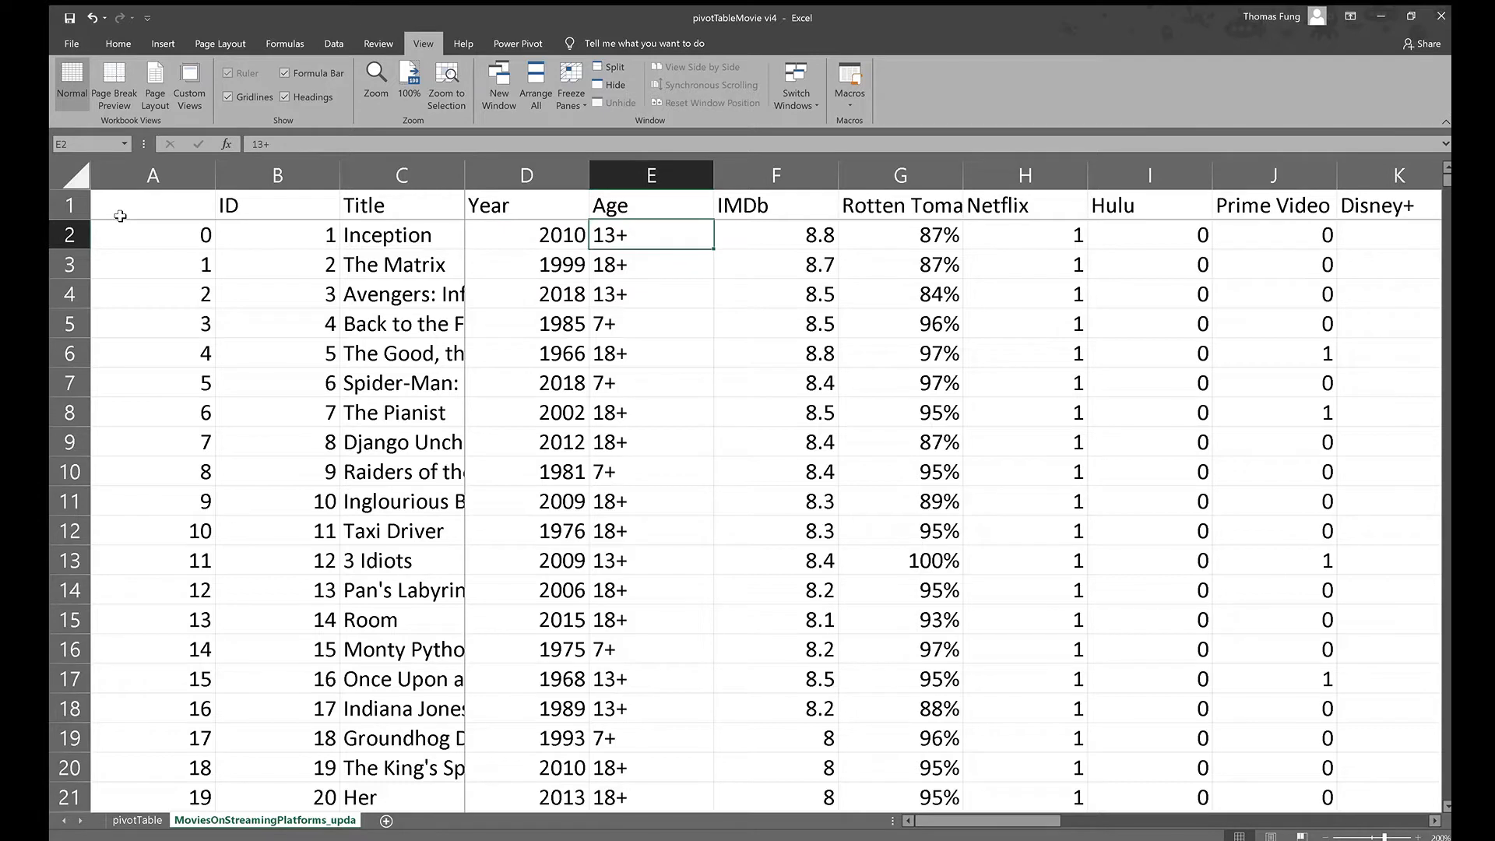
key(Right)
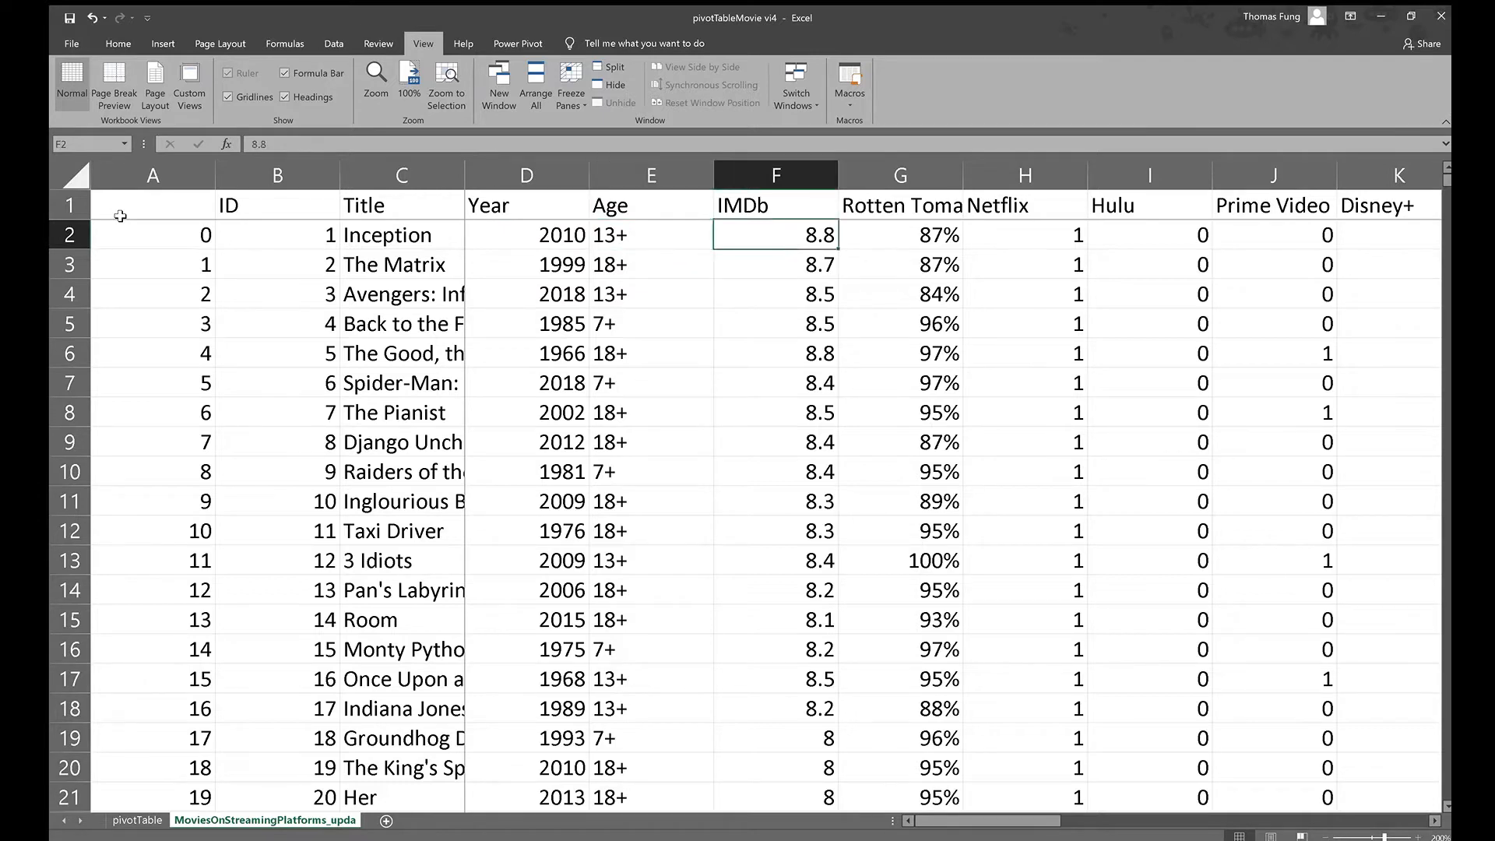
key(Right)
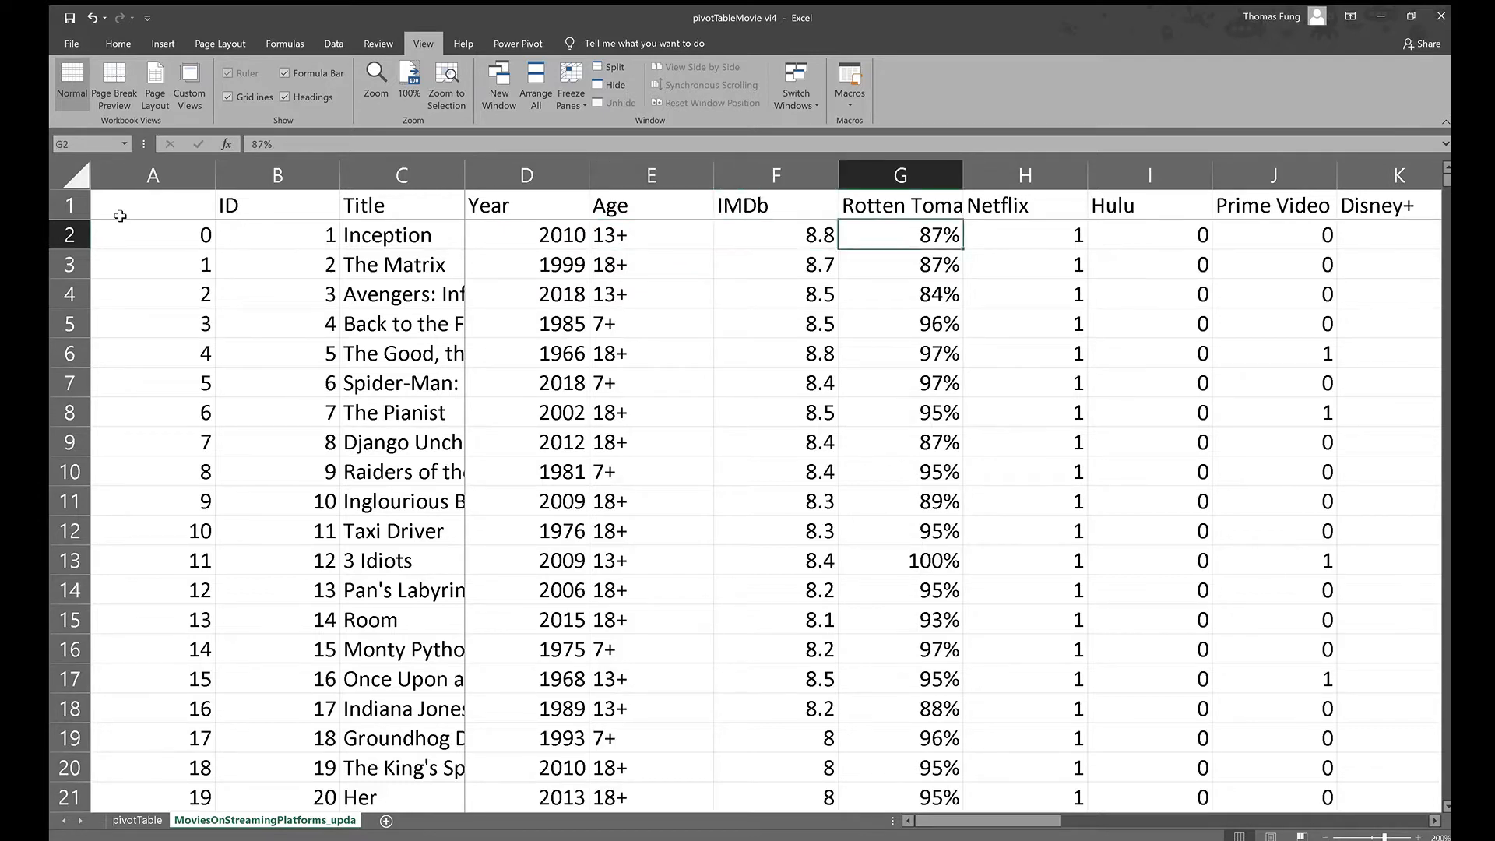
Review the streaming platform columns from Netflix to Disney+ and the Type column in the Inception row
key(Right)
key(shift+Right)
key(shift+Right)
key(shift+Right)
key(shift+Right)
key(shift+Right)
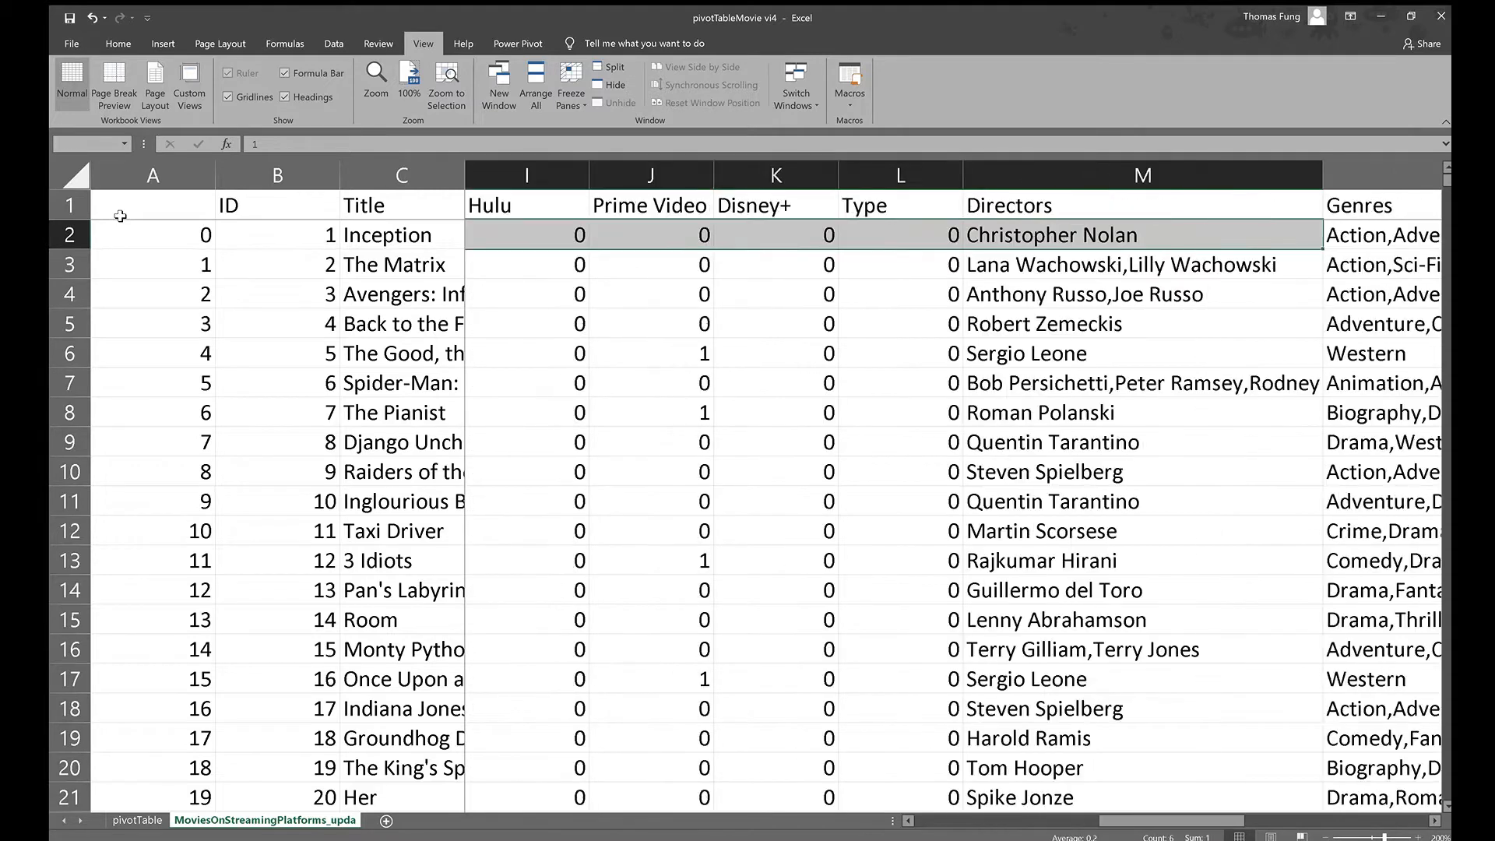
key(shift+Left)
key(shift+Left)
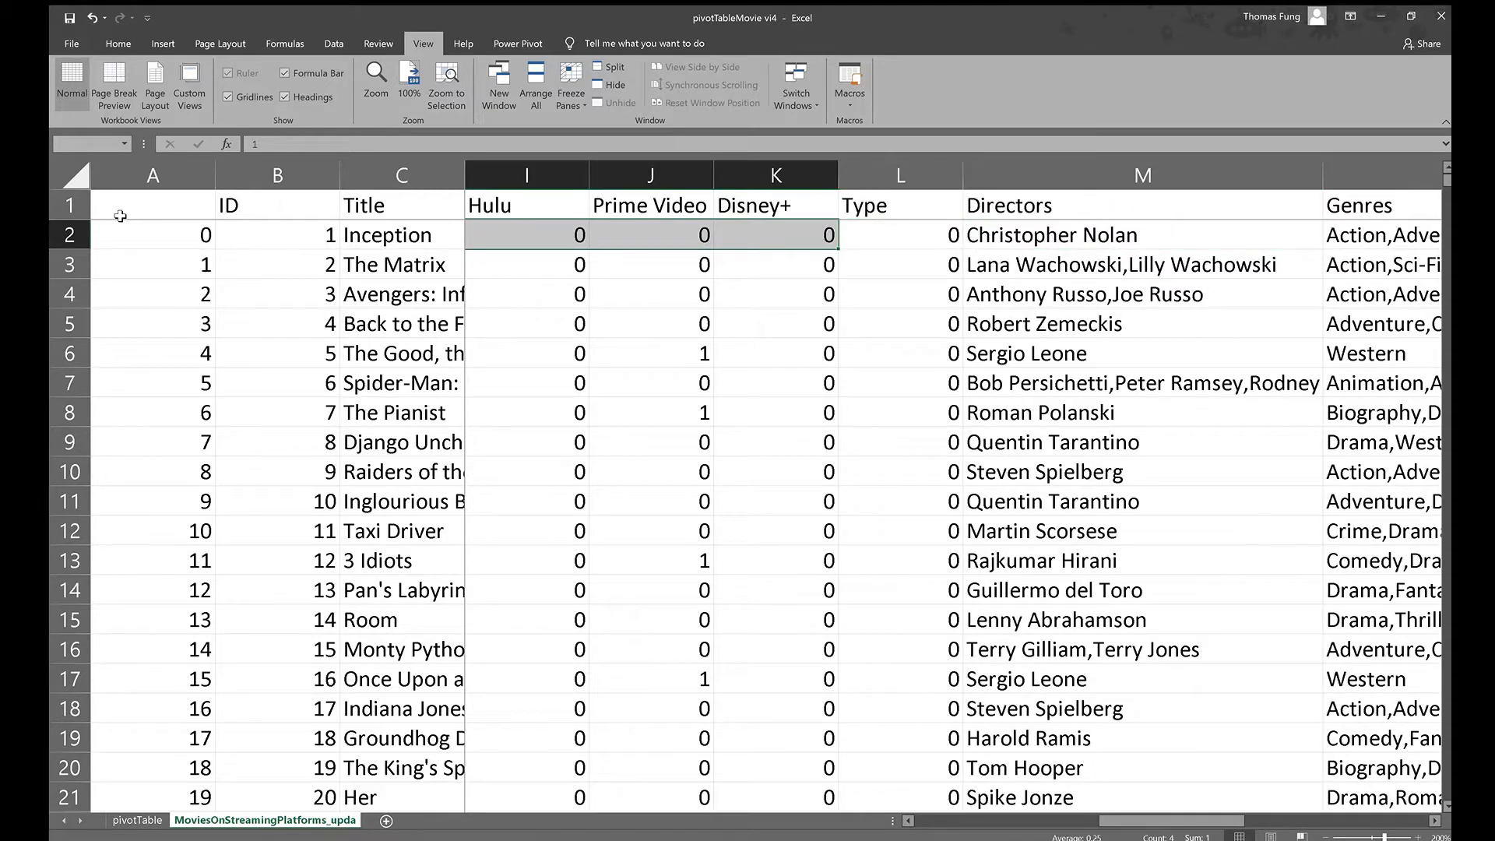
key(Right)
key(Right)
key(Right)
key(Right)
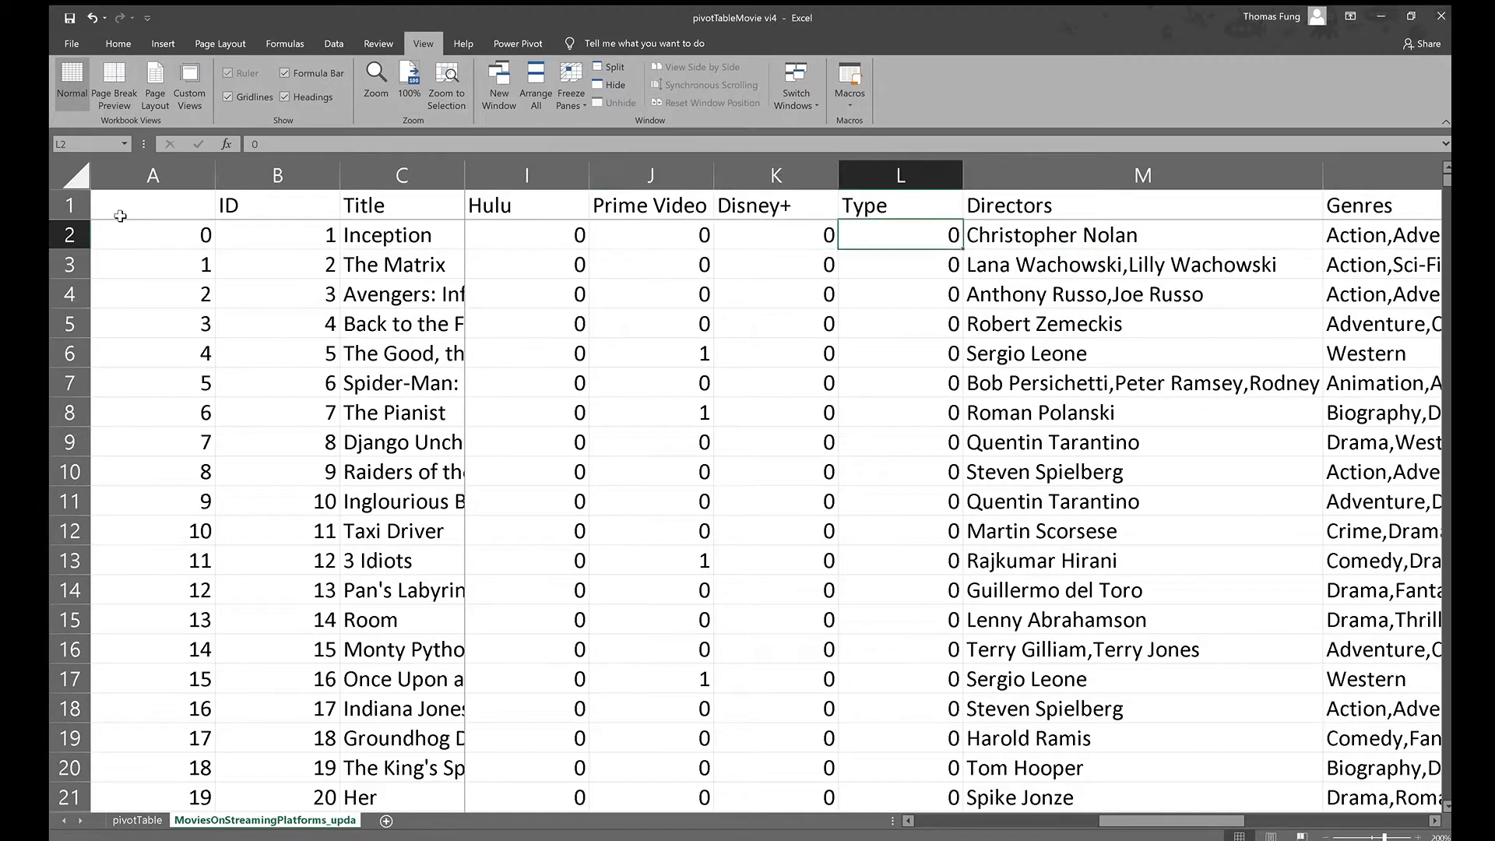
Review the Directors, Genres, Country, Language and Runtime columns in the Inception row
key(Right)
scroll(120, 216, right, 2)
key(shift+Right)
key(shift+Right)
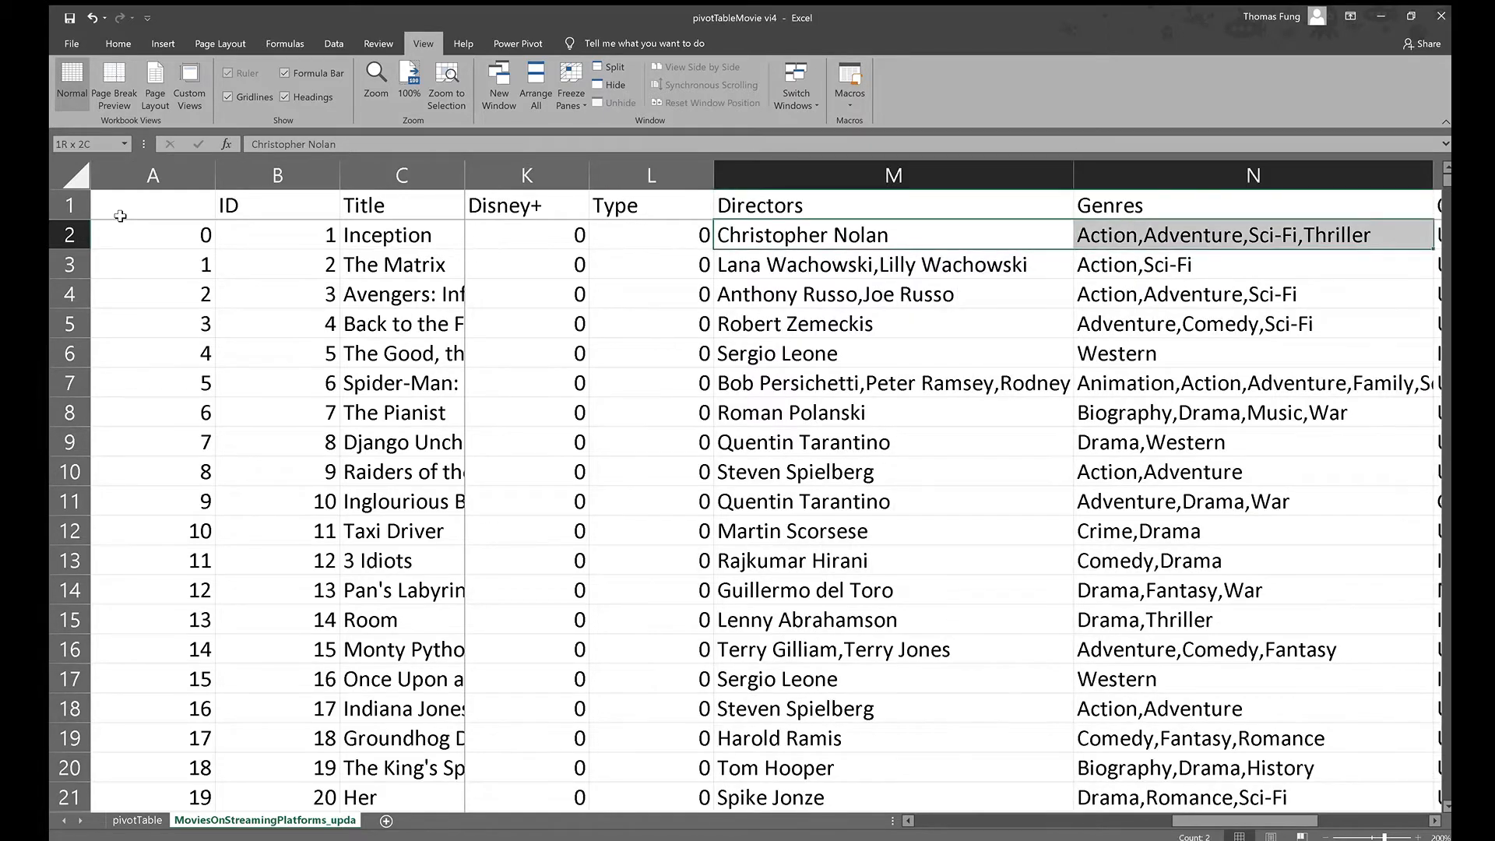
key(Right)
key(Right)
key(Right)
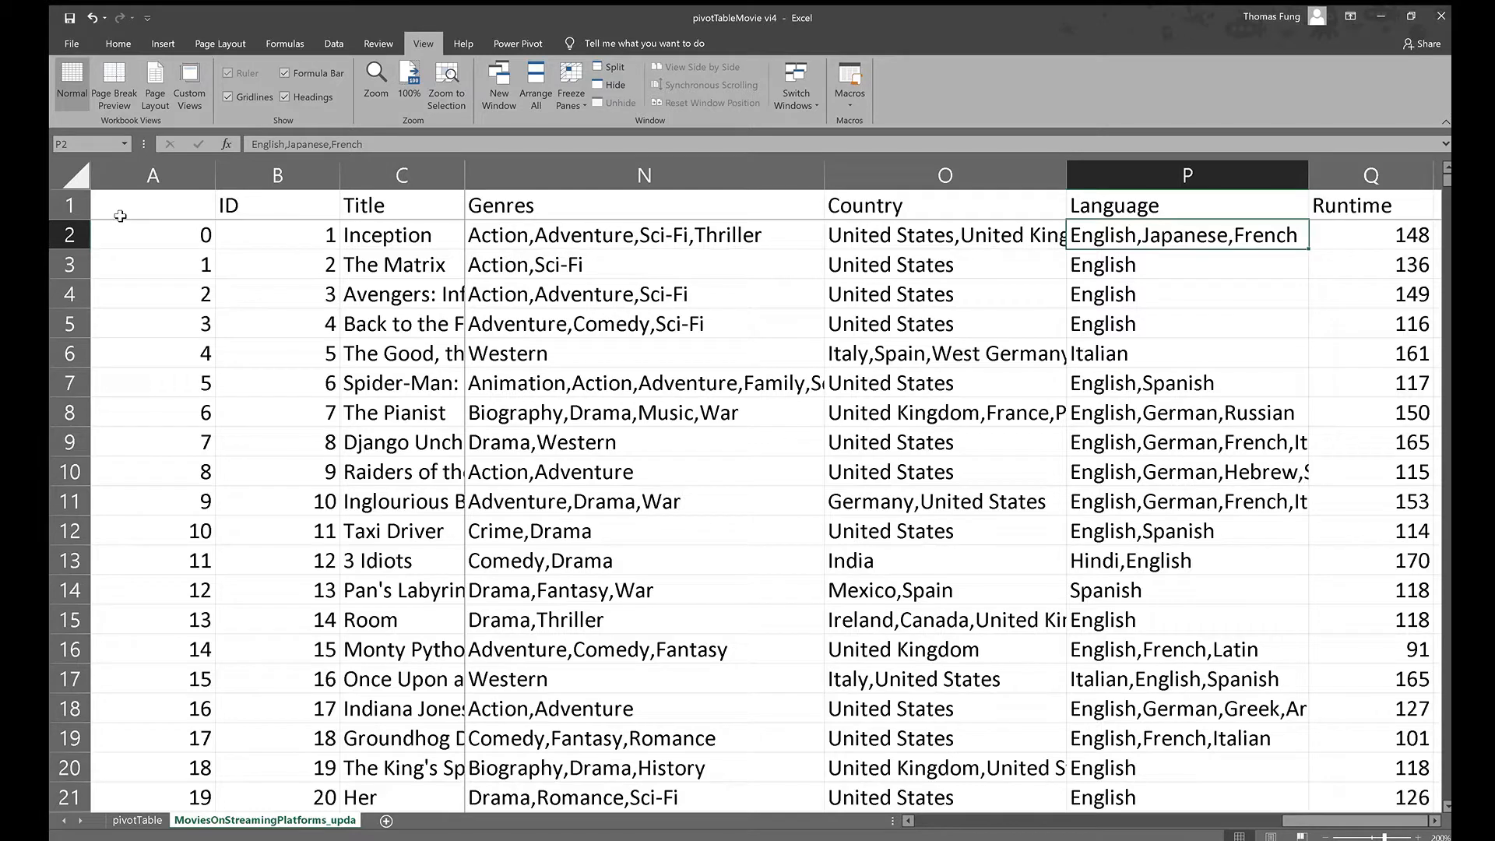
key(Right)
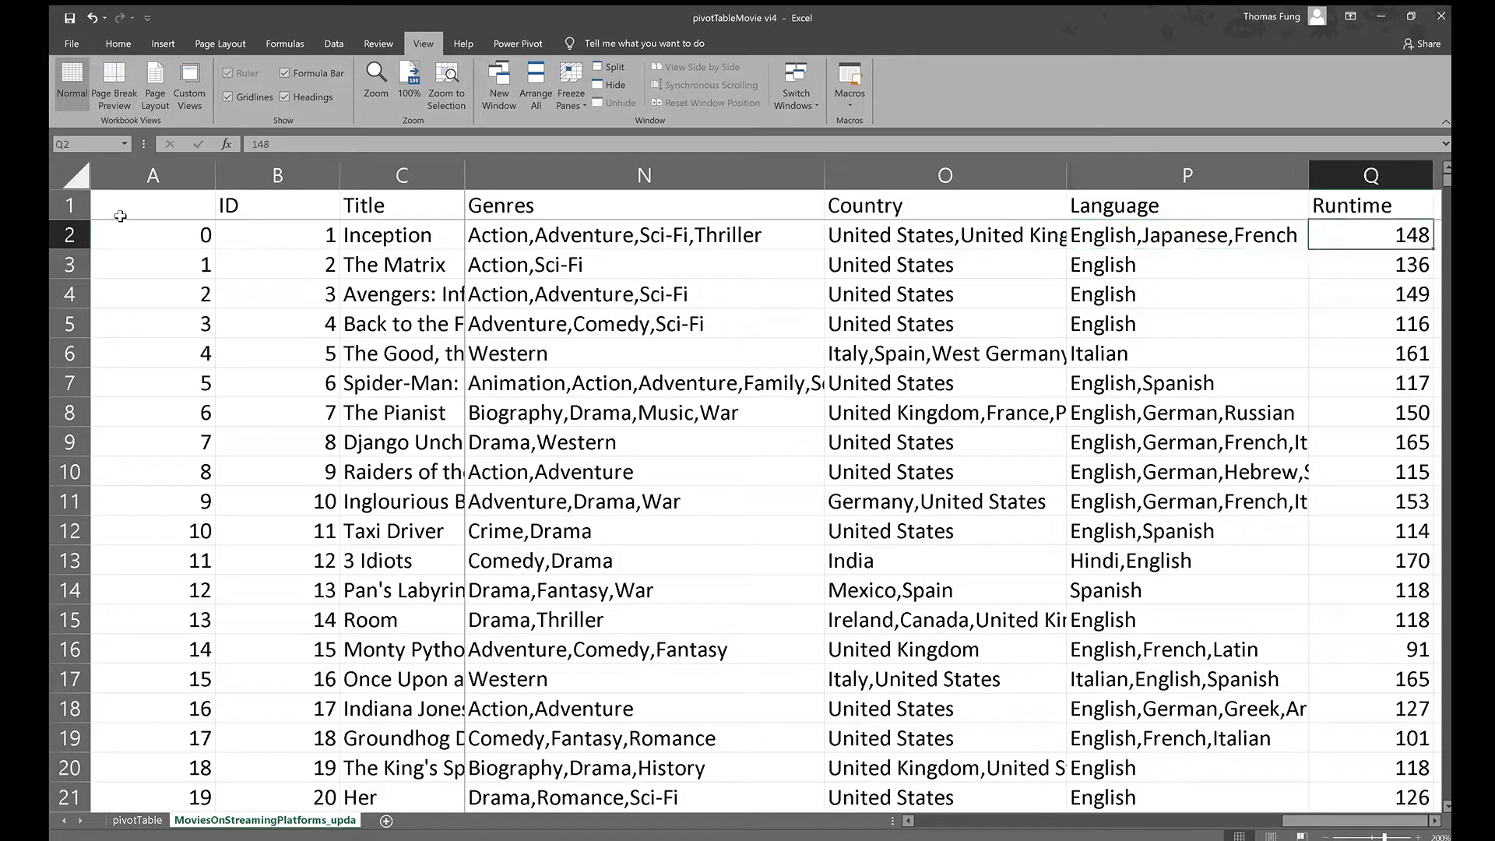
Examine how the Directors and Genres cells hold several comma-separated entries, selecting both cells for The Matrix
key(Left)
key(Left)
key(Left)
key(Left)
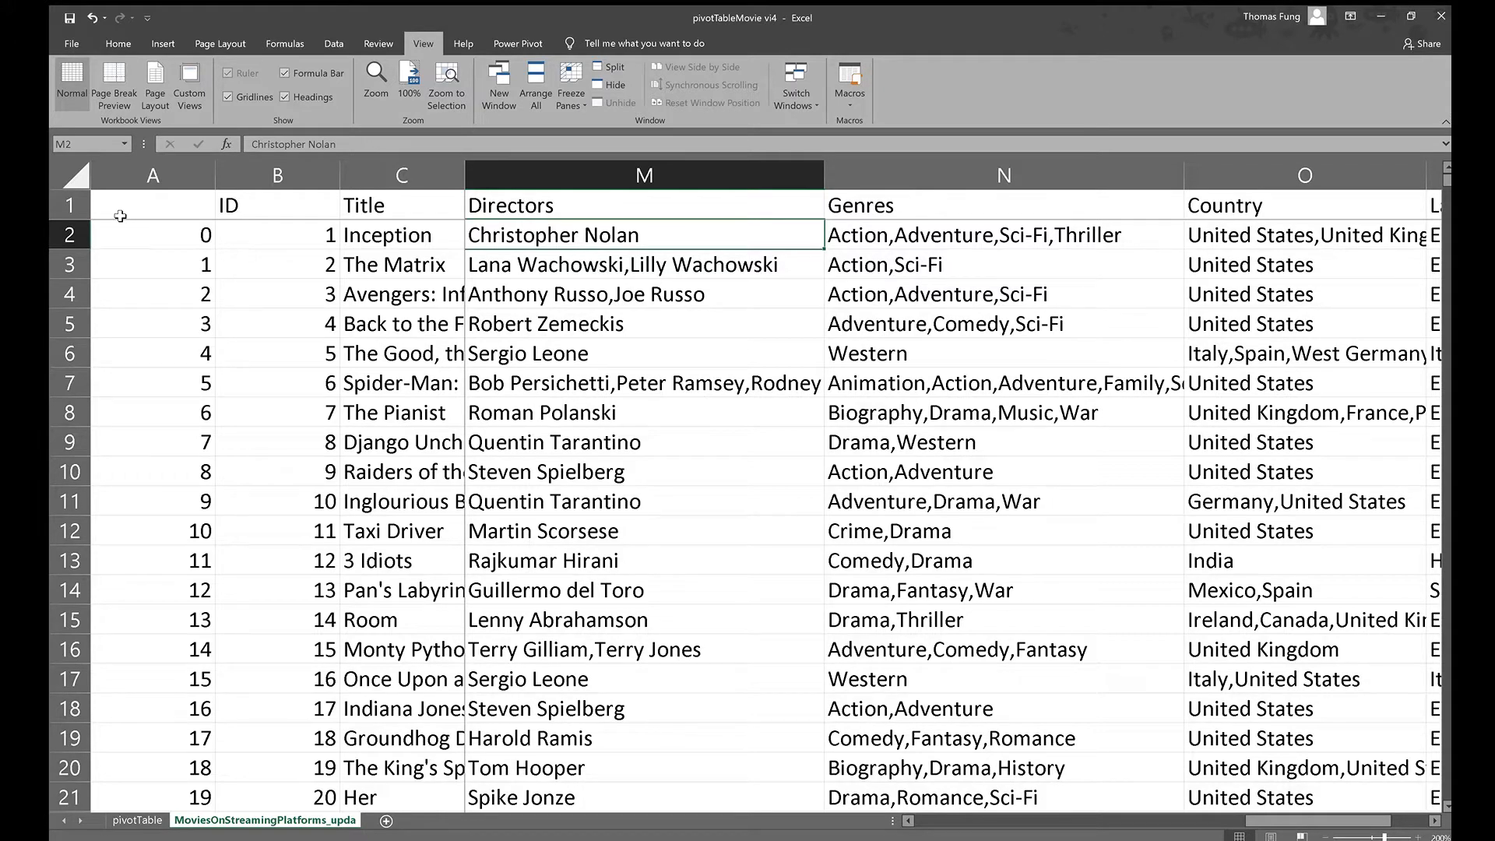
key(Down)
key(Right)
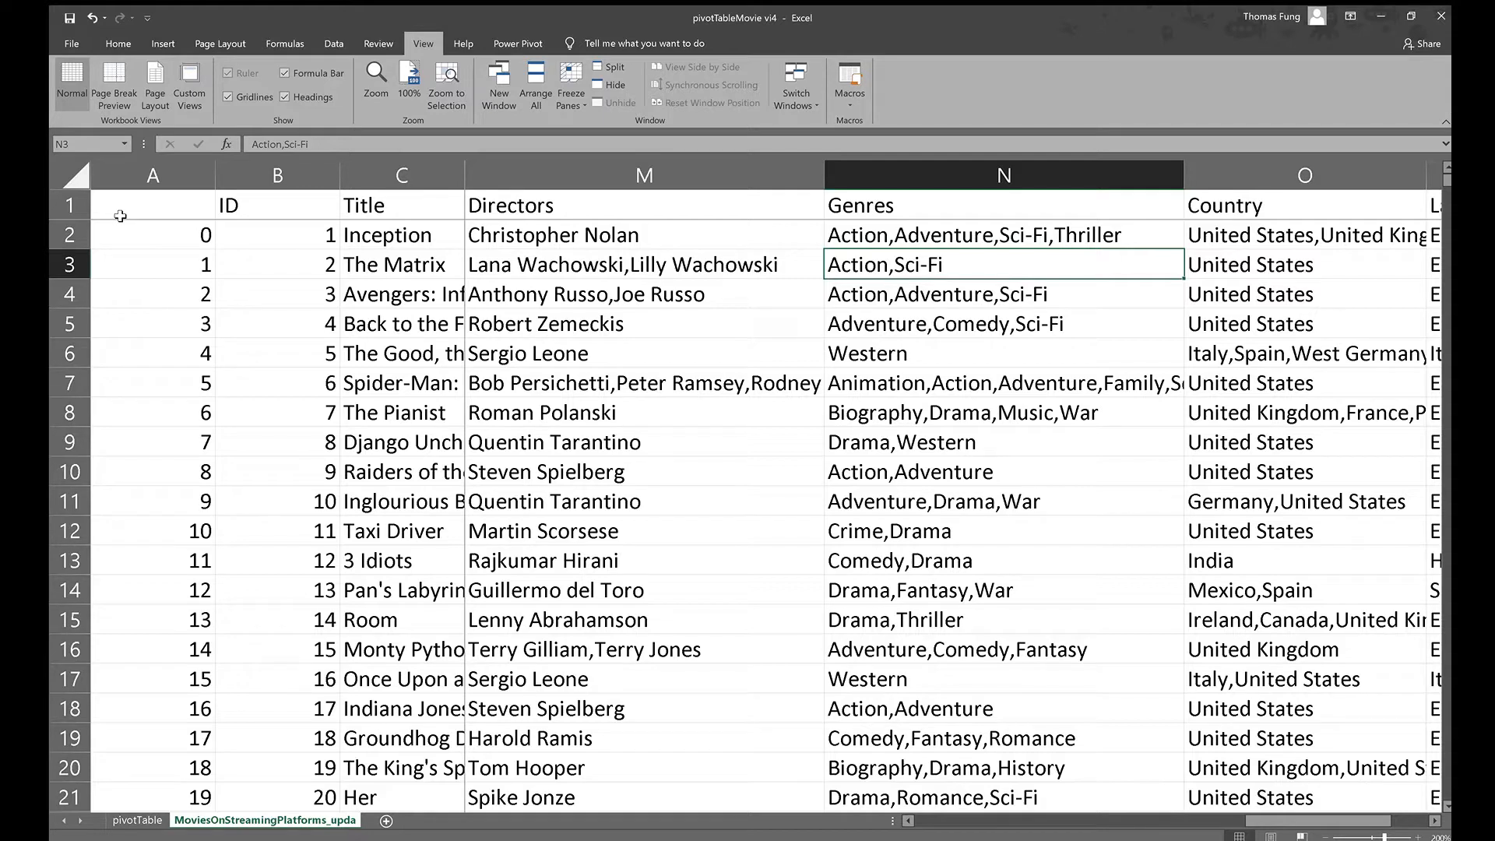
key(Left)
key(shift+Right)
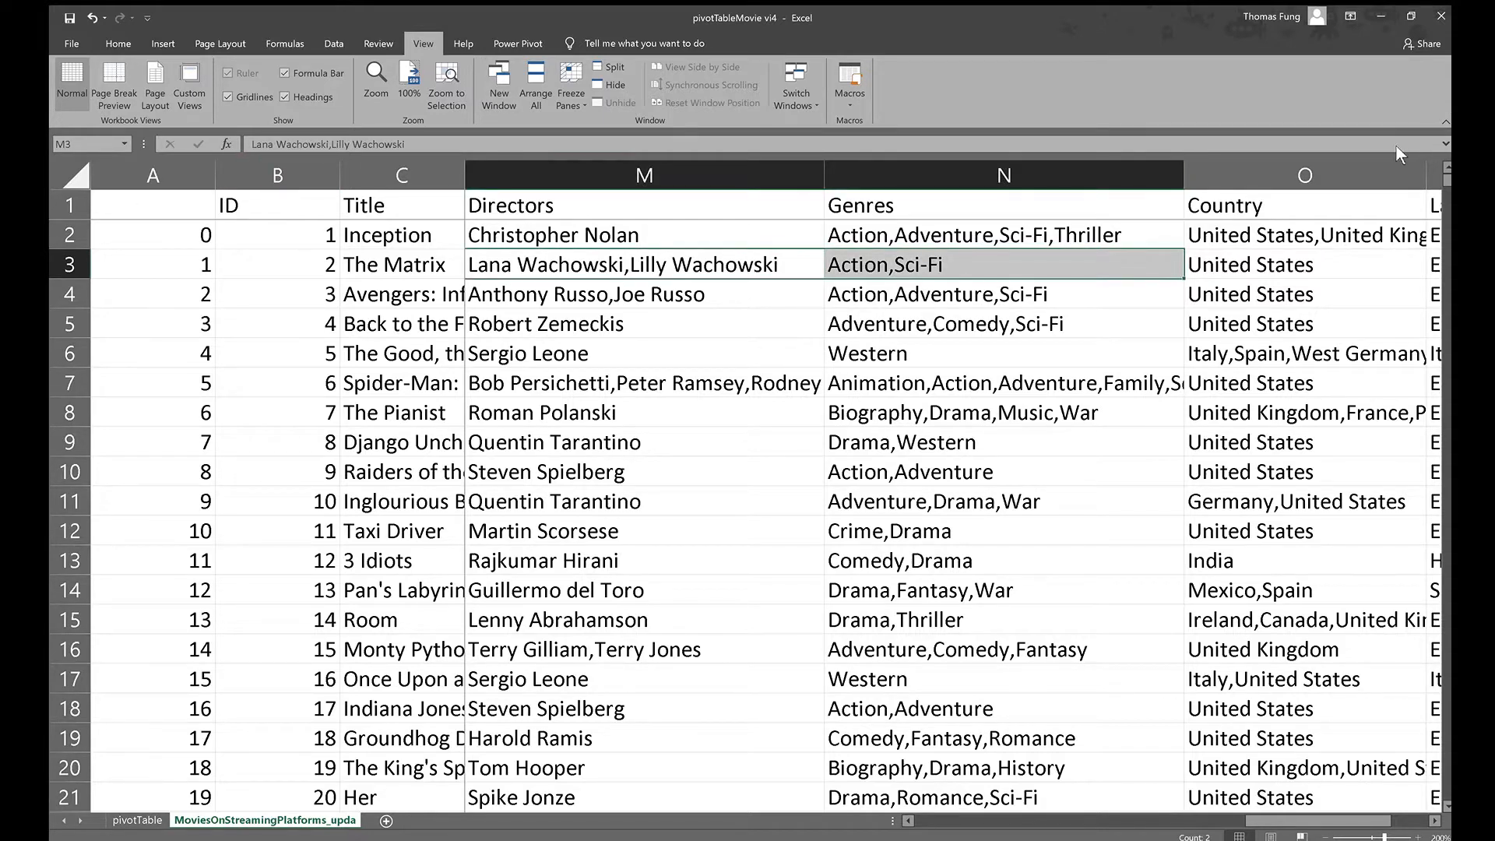
Switch to the pivotTable sheet and look over the movie pivot table, its slicers and the platform summary tables
key(ctrl+Page_Up)
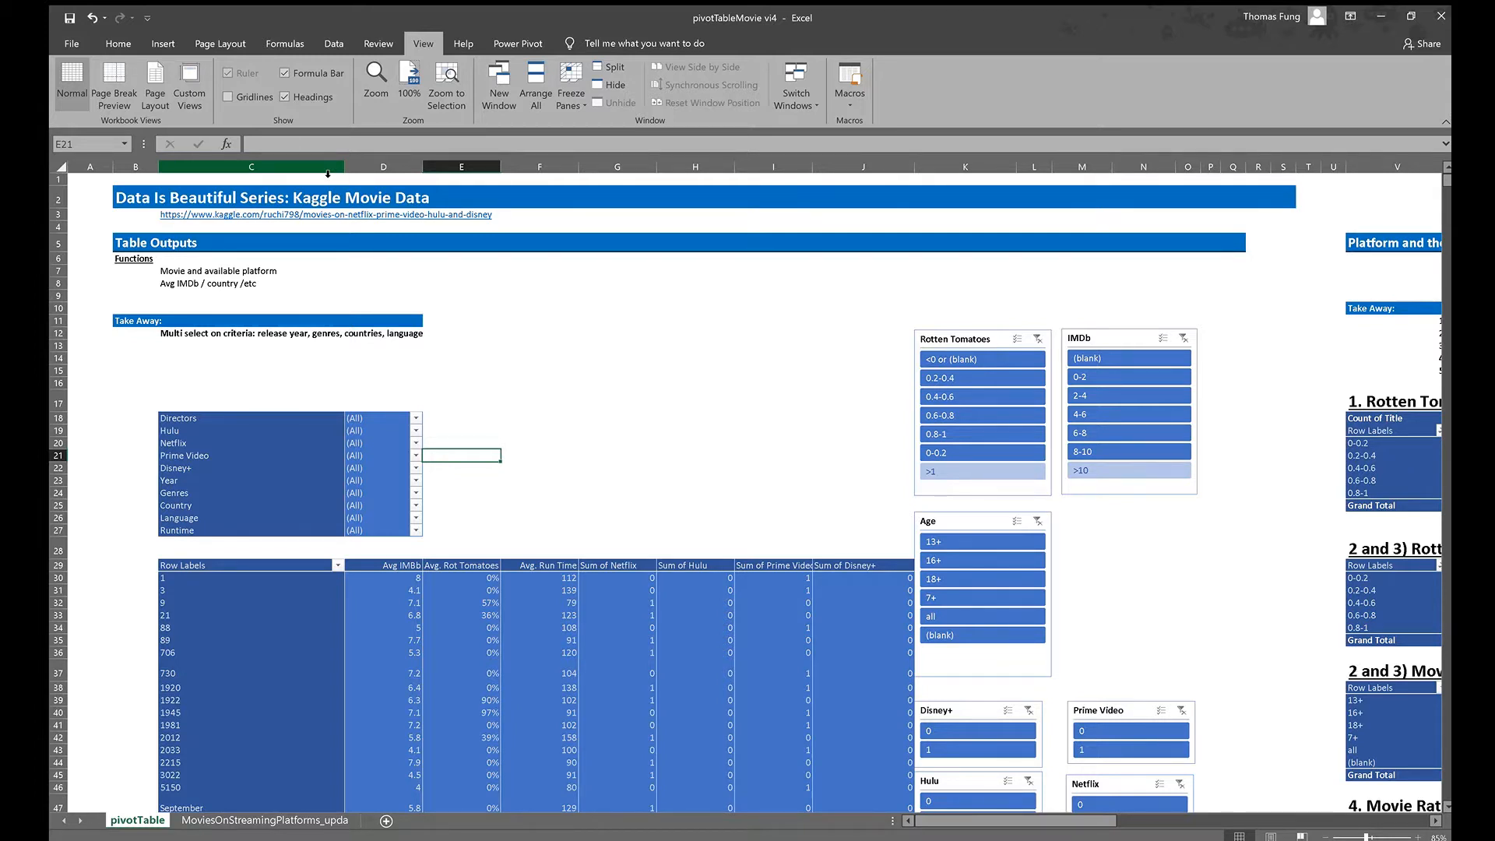
click(307, 442)
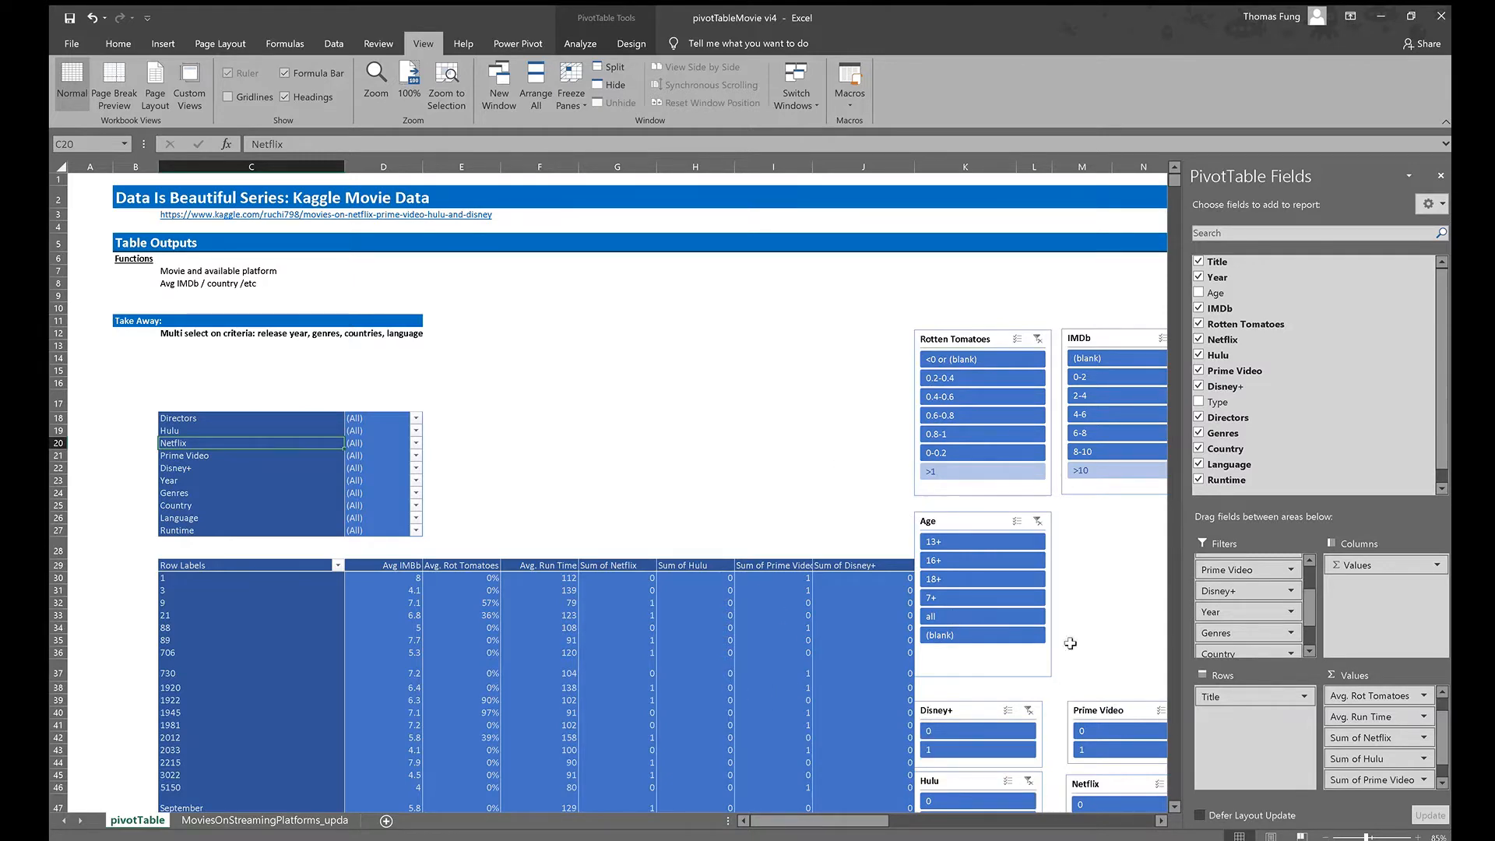
click(1162, 820)
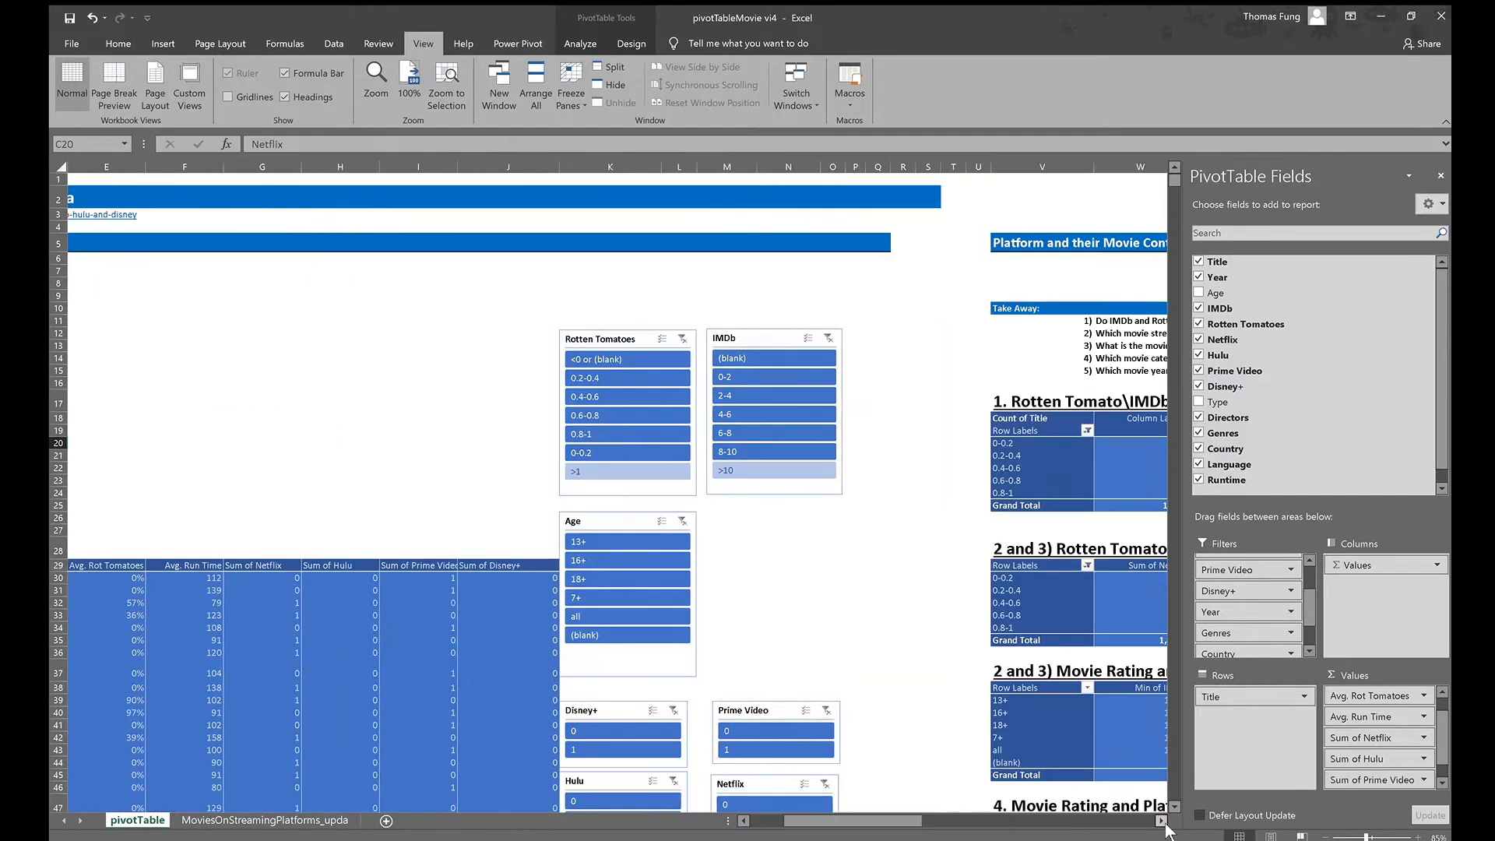
click(1161, 821)
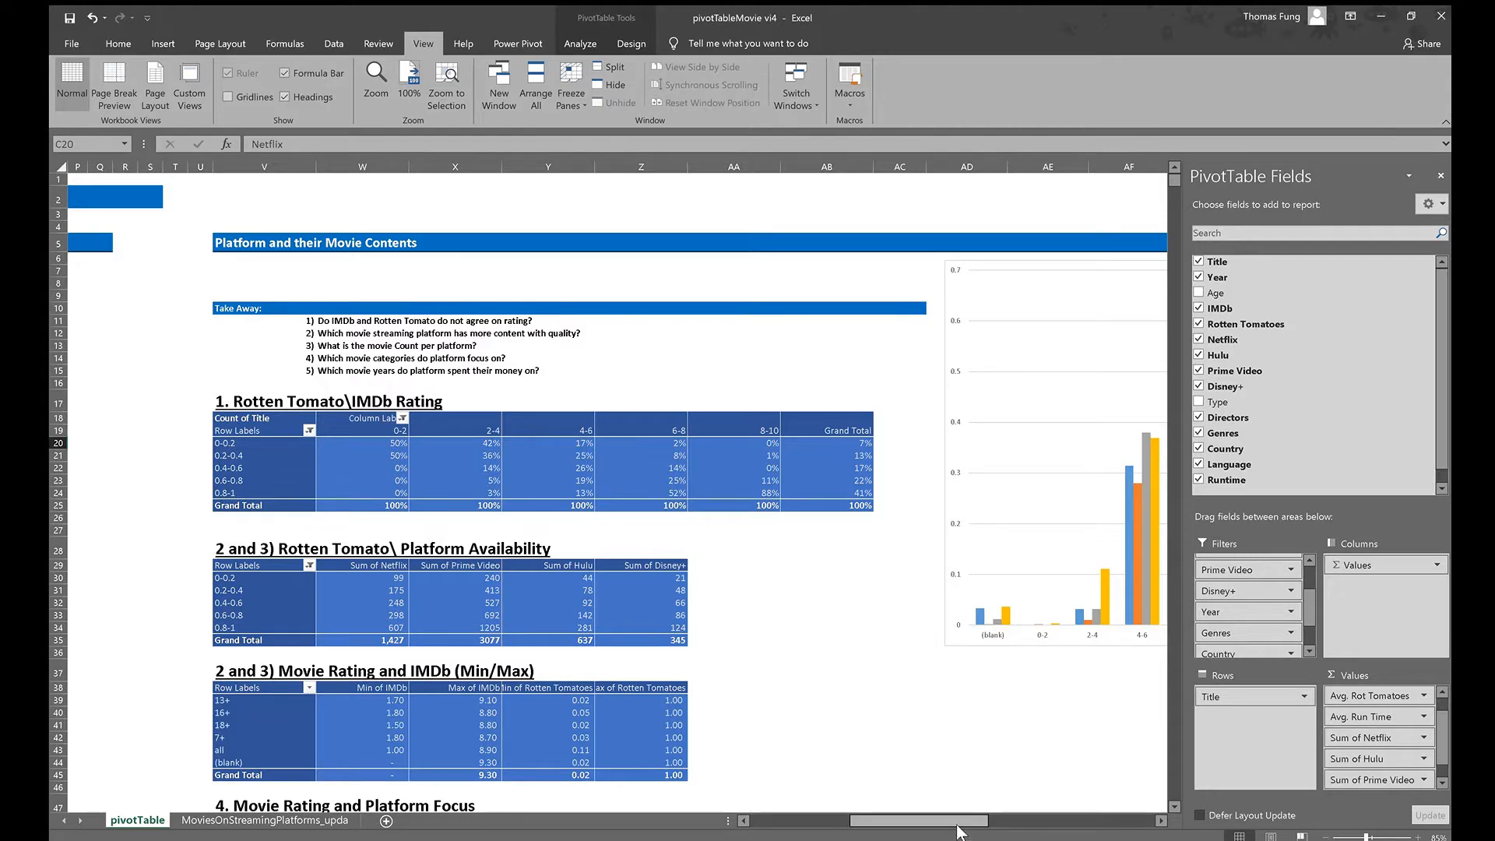
drag(958, 824, 857, 824)
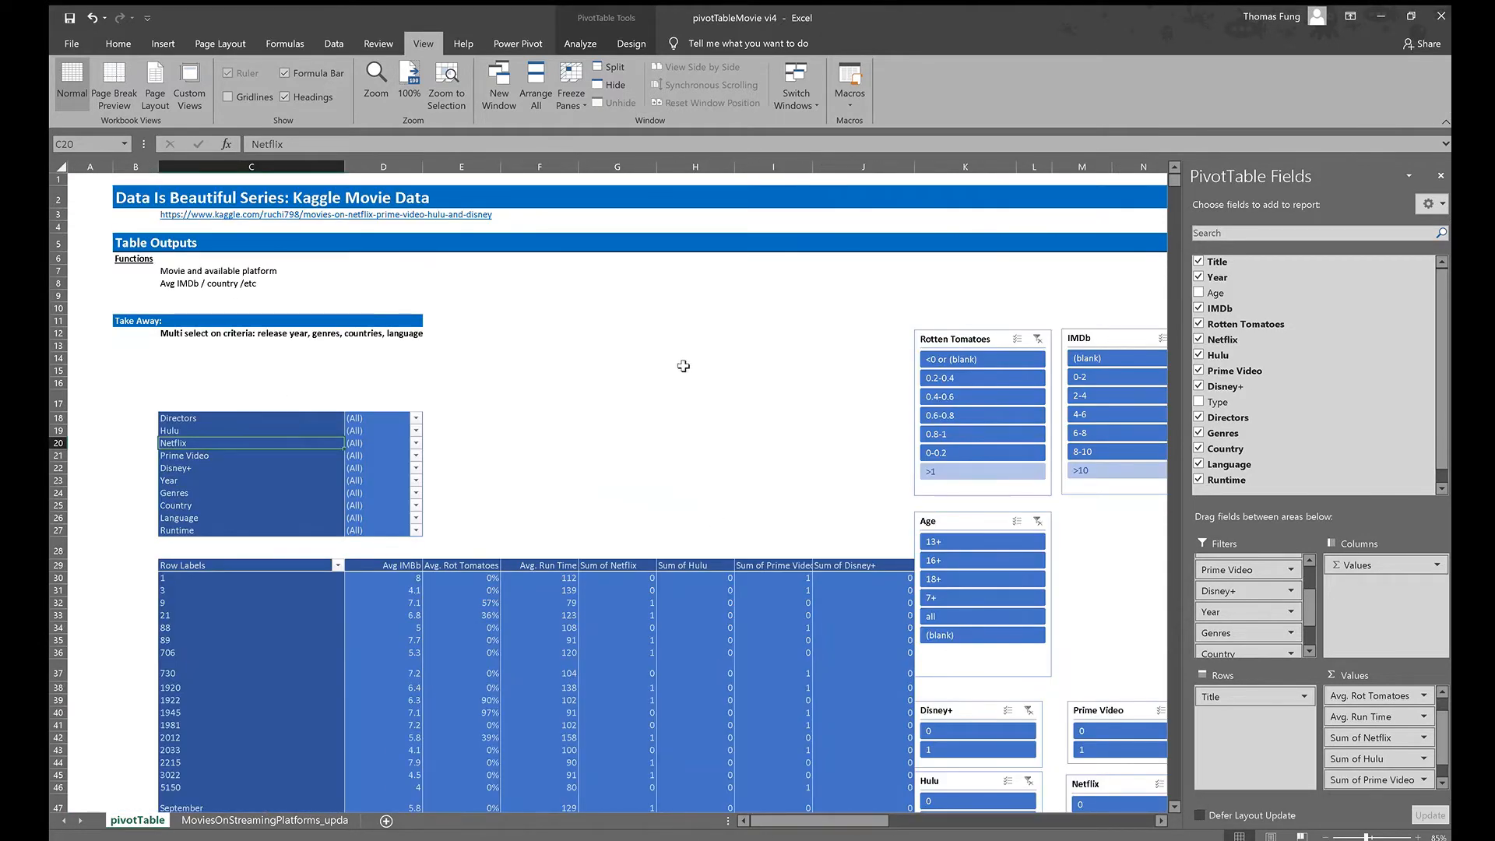
scroll(686, 366, down, 4)
scroll(682, 371, up, 3)
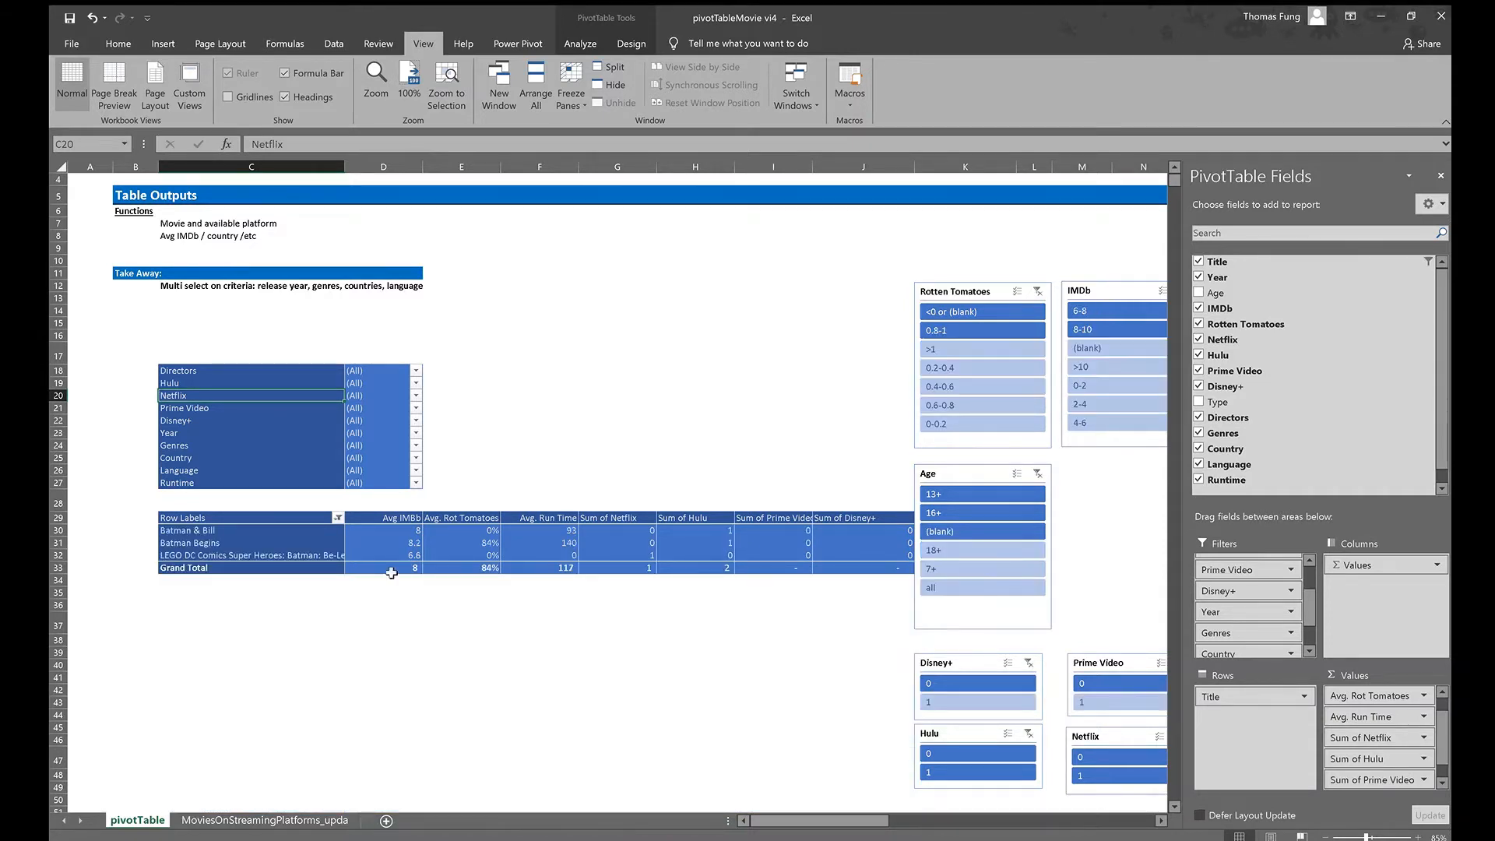
Inspect the filtered Batman titles in the pivot table, reading across the ratings and run time of Batman Begins
click(546, 667)
click(232, 531)
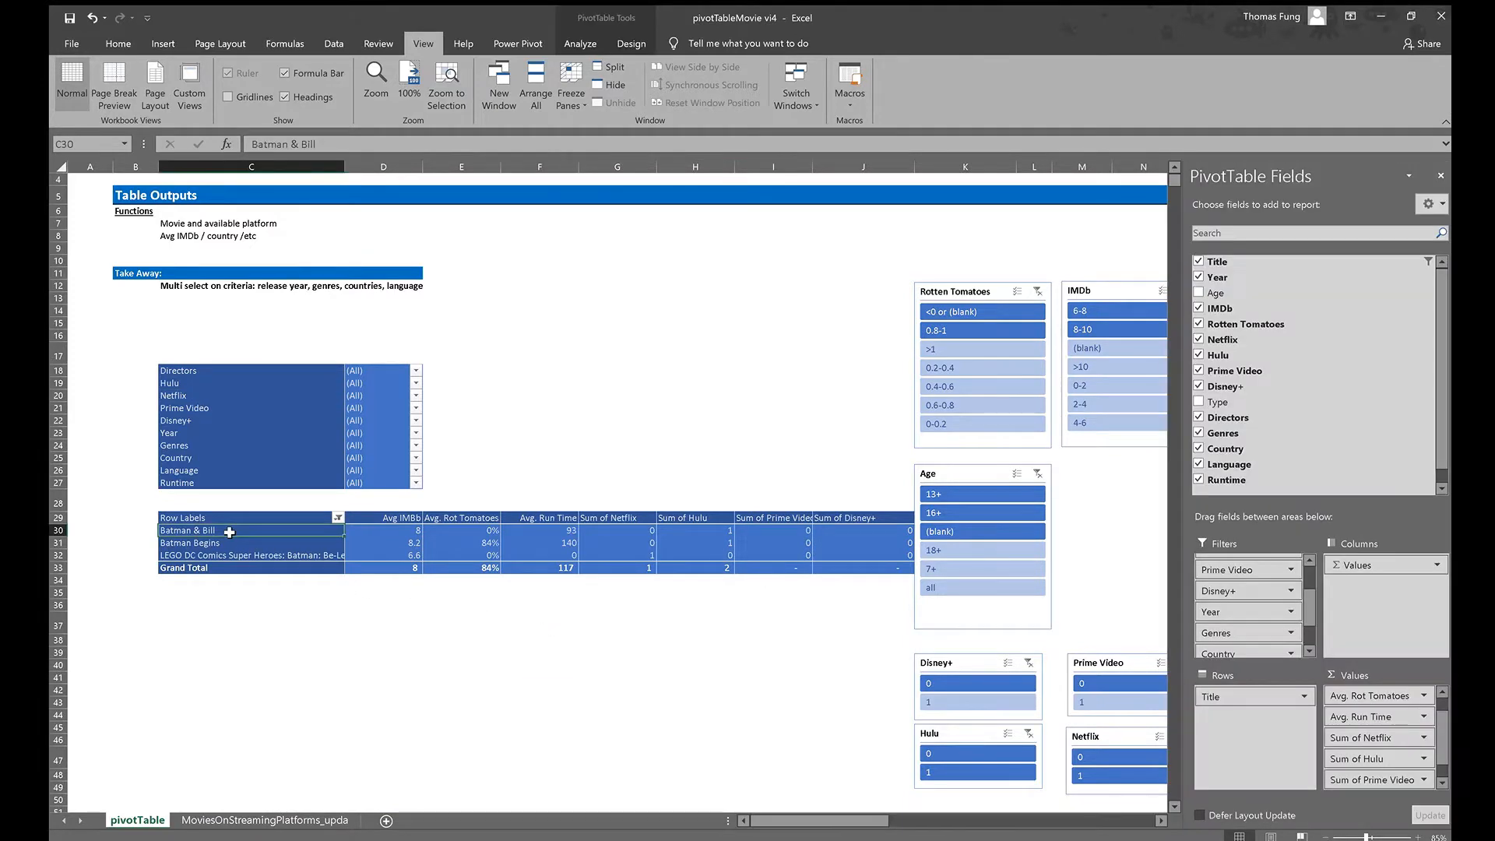
click(309, 543)
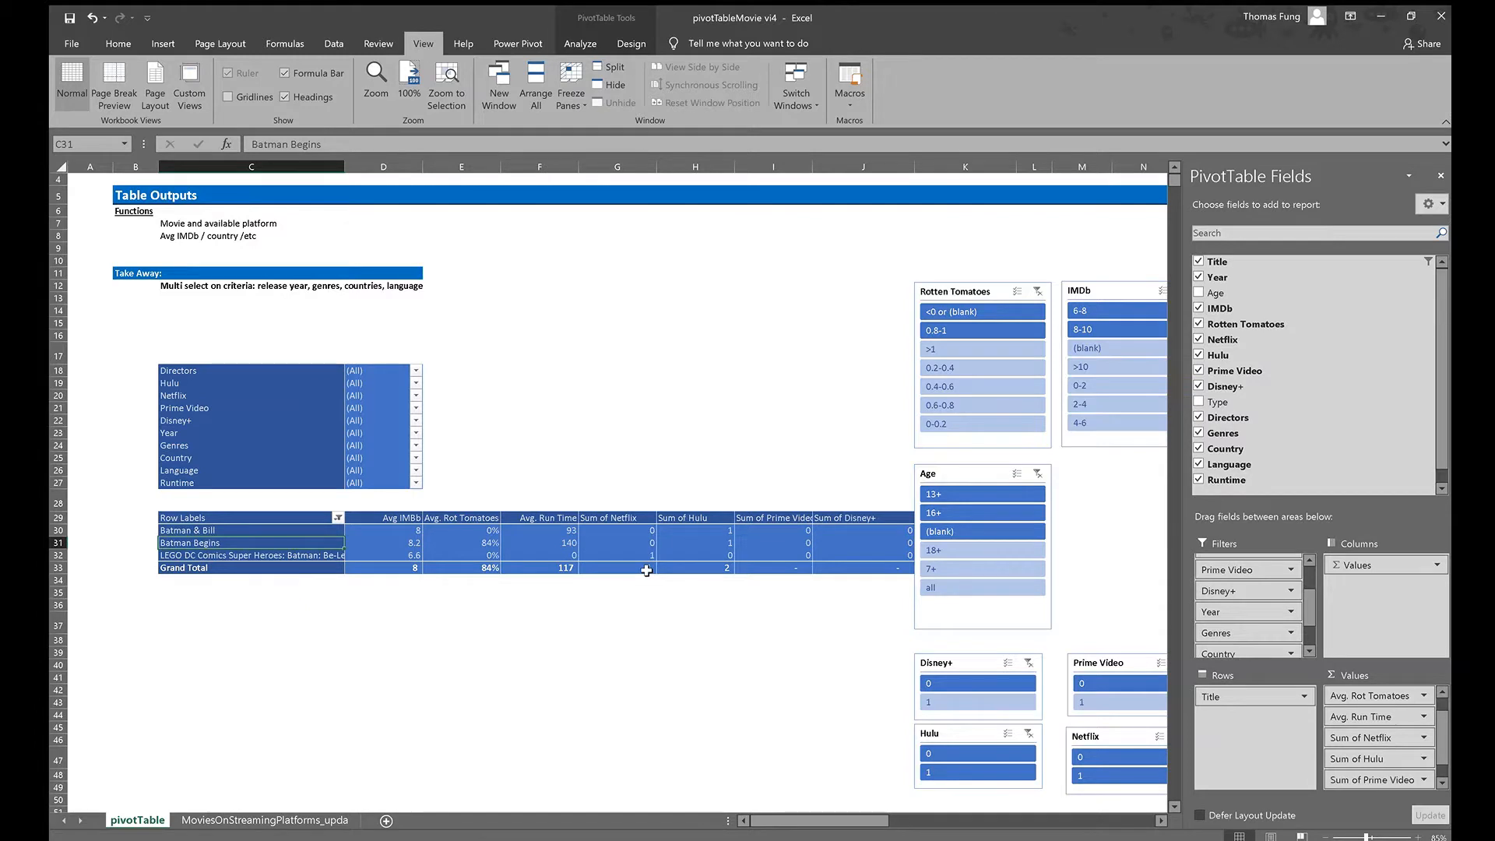
key(Right)
key(Right)
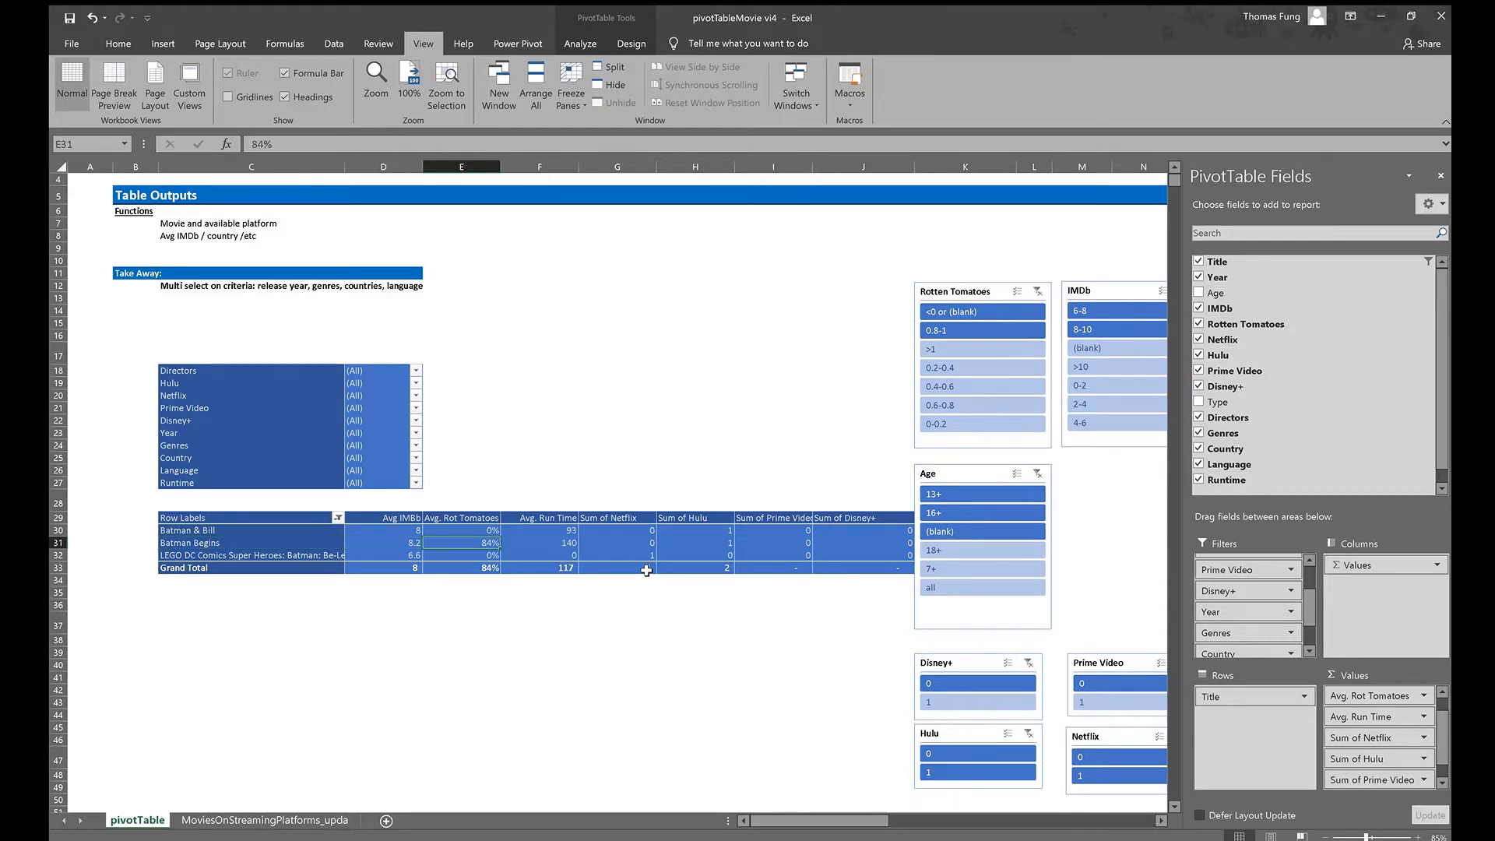
key(Right)
Check the Hulu availability of Batman & Bill and Batman Begins, and the Netflix availability of the LEGO Batman title
key(Right)
key(Right)
key(Up)
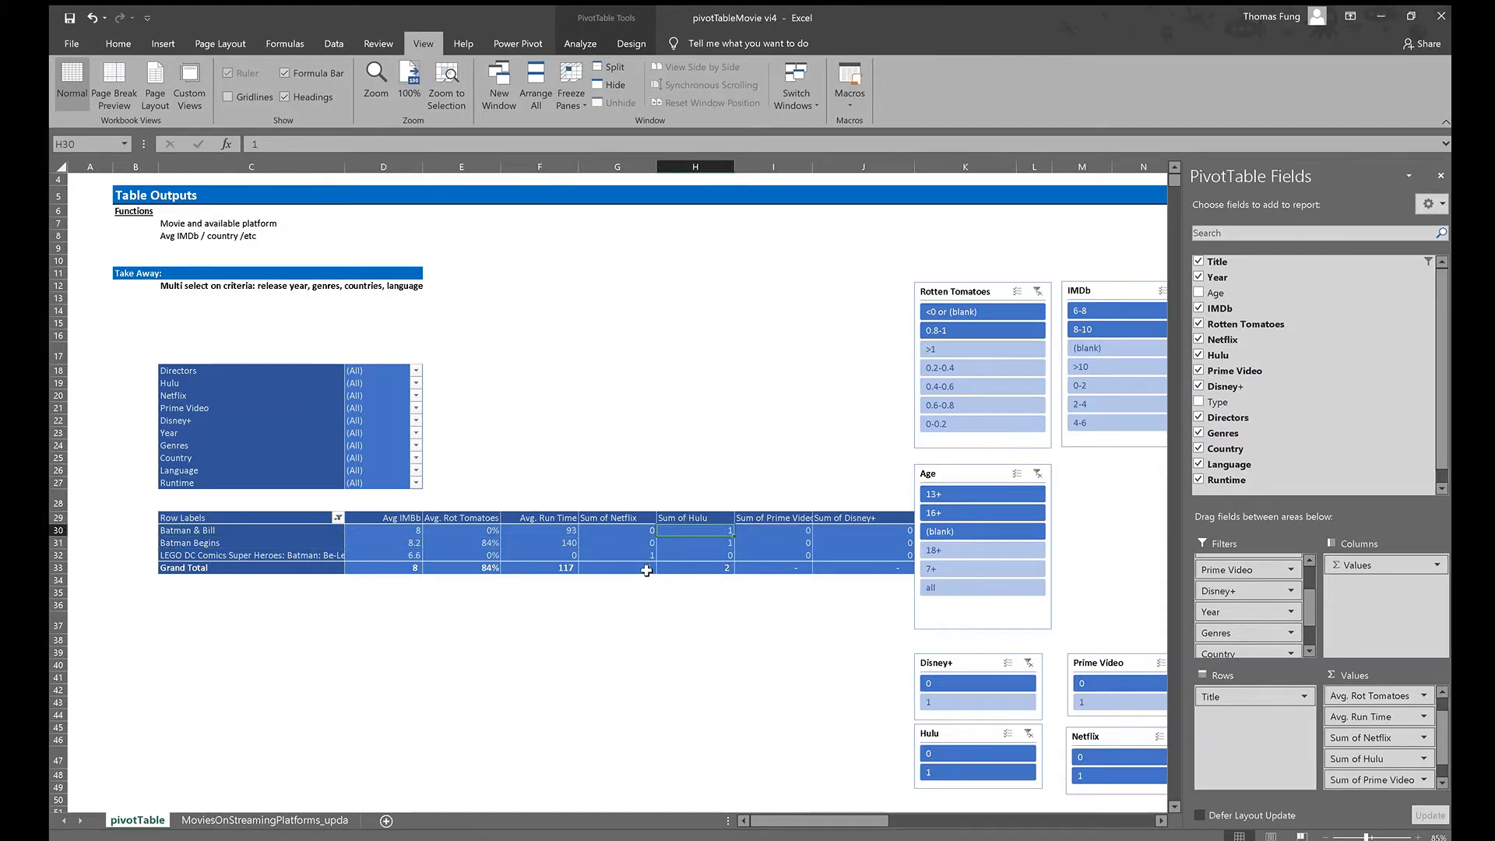
key(shift+Down)
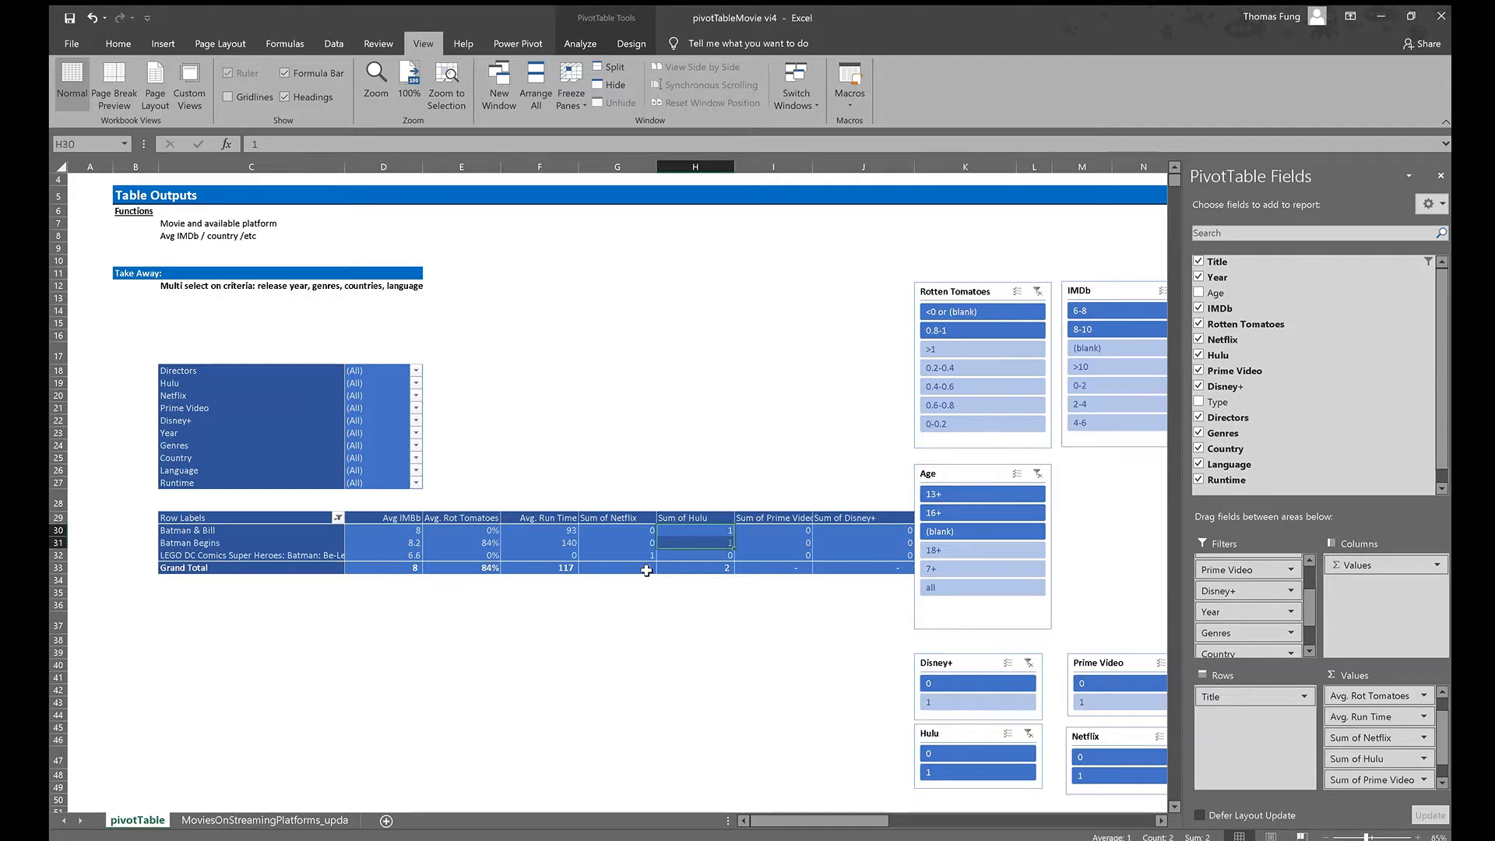
key(Left)
key(Down)
key(Down)
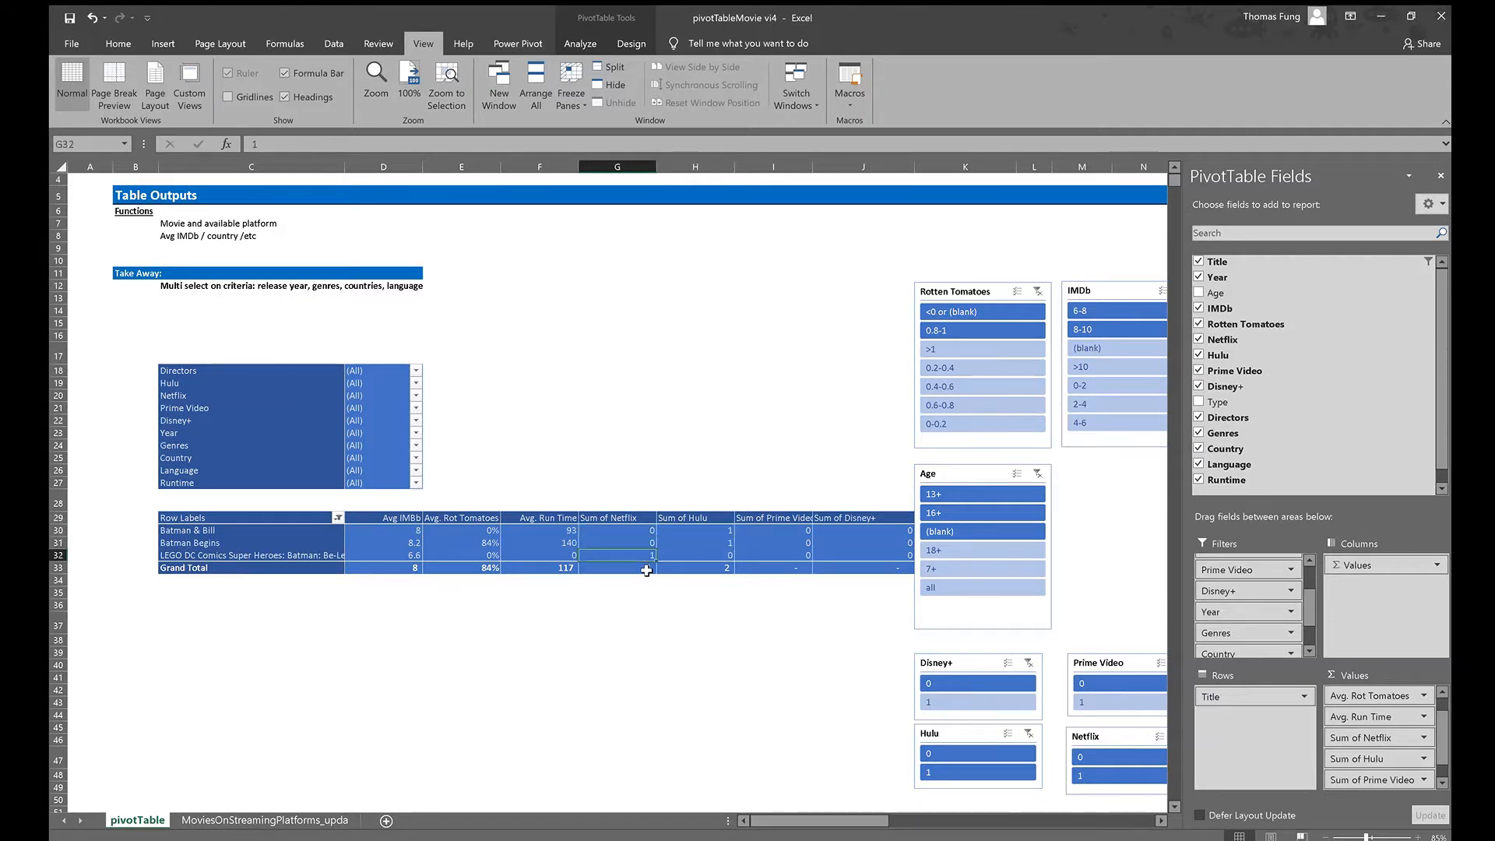
key(Left)
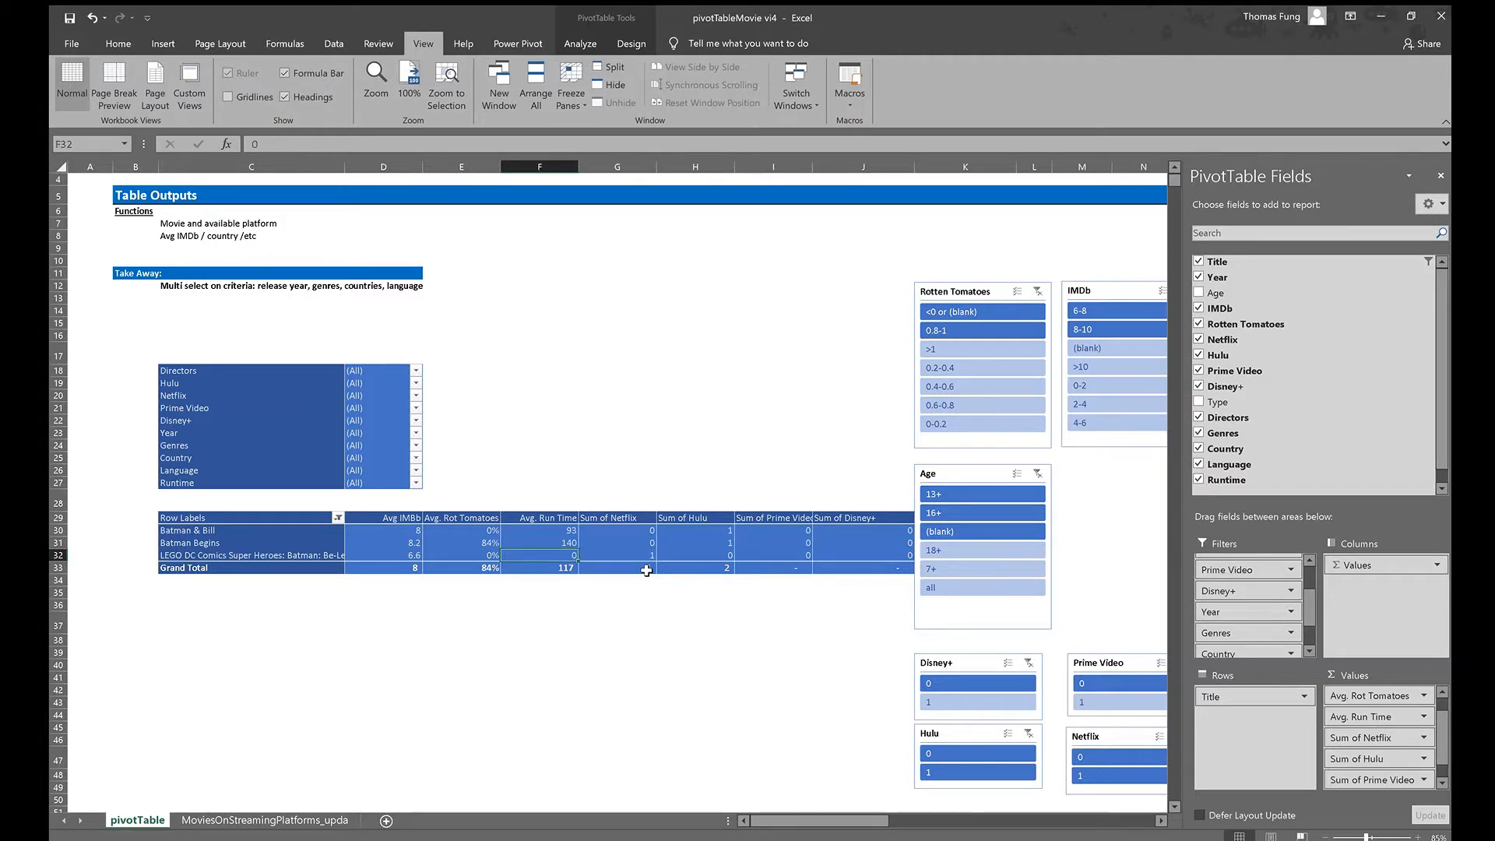
Read across the LEGO Batman row from its Netflix availability through the other platforms to beyond the slicers
key(Right)
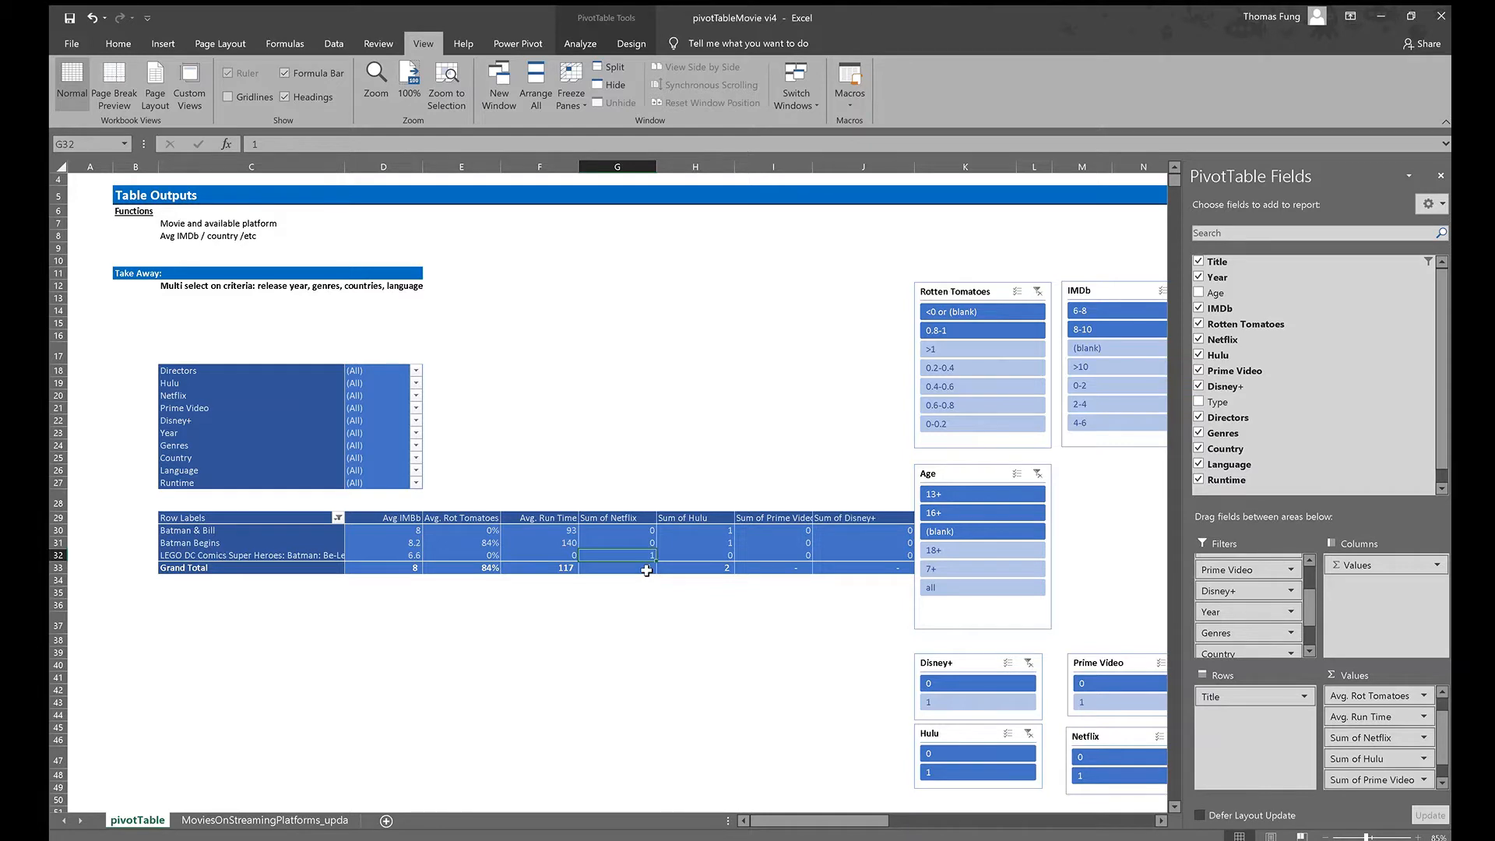
key(Right)
key(Right)
key(Right)
key(Right)
key(Right)
key(Right)
key(Right)
key(Right)
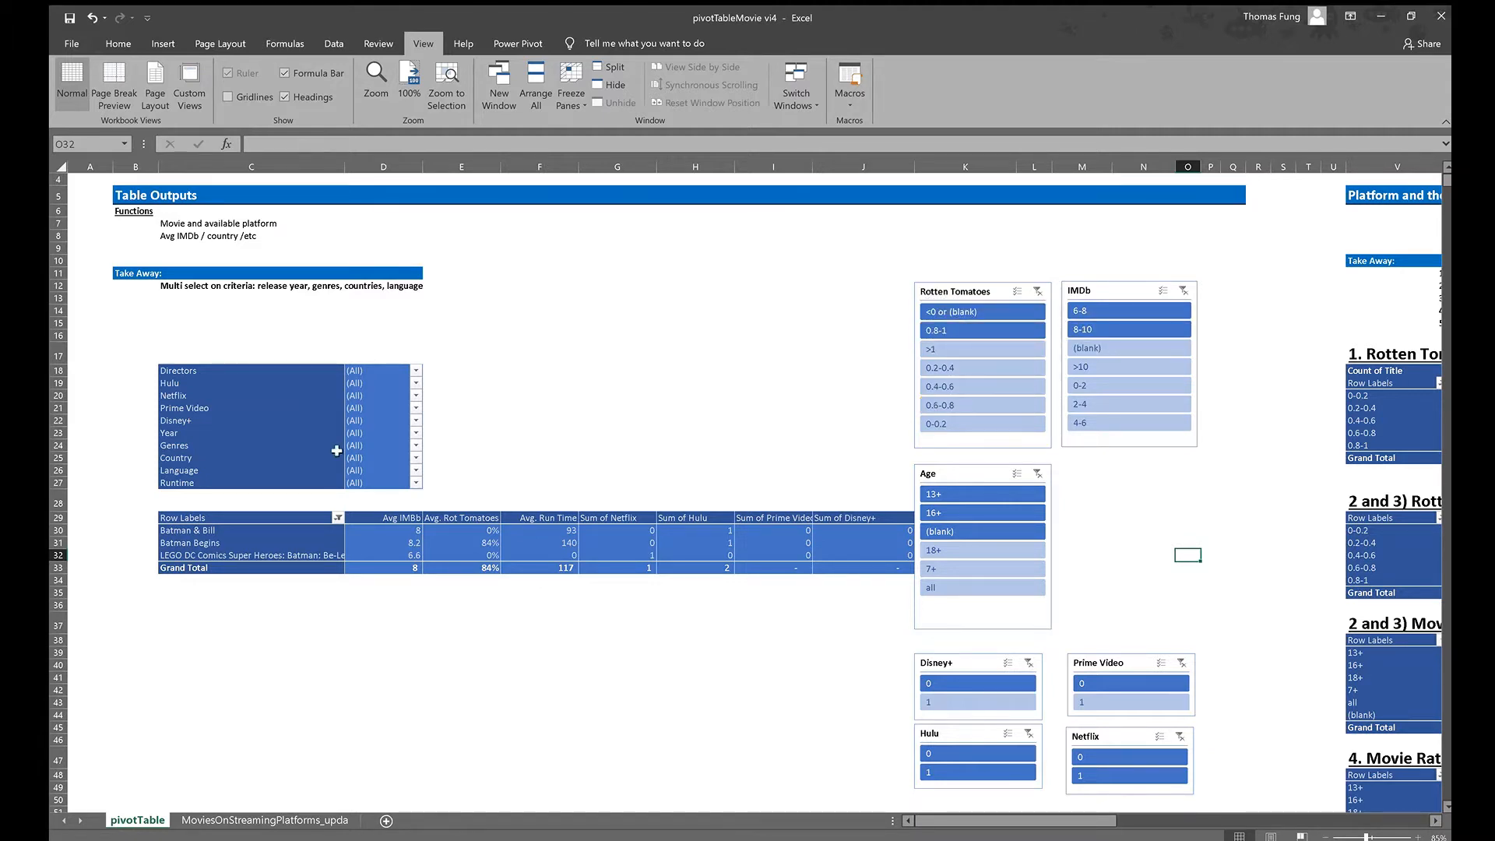
Examine the rating ranges offered by the Rotten Tomatoes and IMDb slicers
click(957, 337)
scroll(954, 328, up, 8)
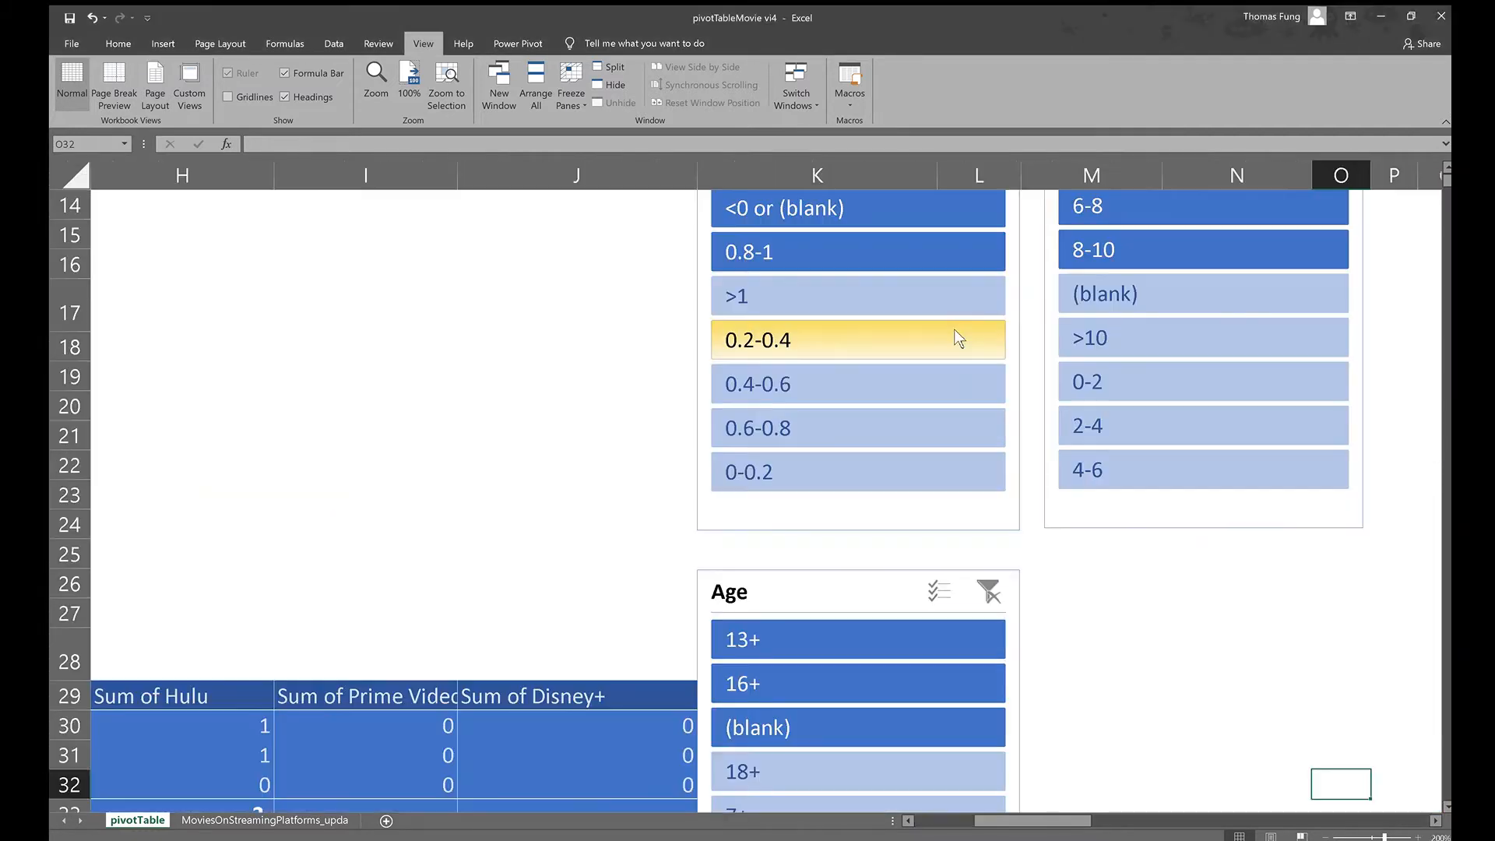
key(Up)
key(Up)
key(Up)
key(Up)
key(Up)
key(Up)
key(Up)
key(Up)
key(Up)
key(Up)
key(Up)
key(Up)
key(Up)
key(Up)
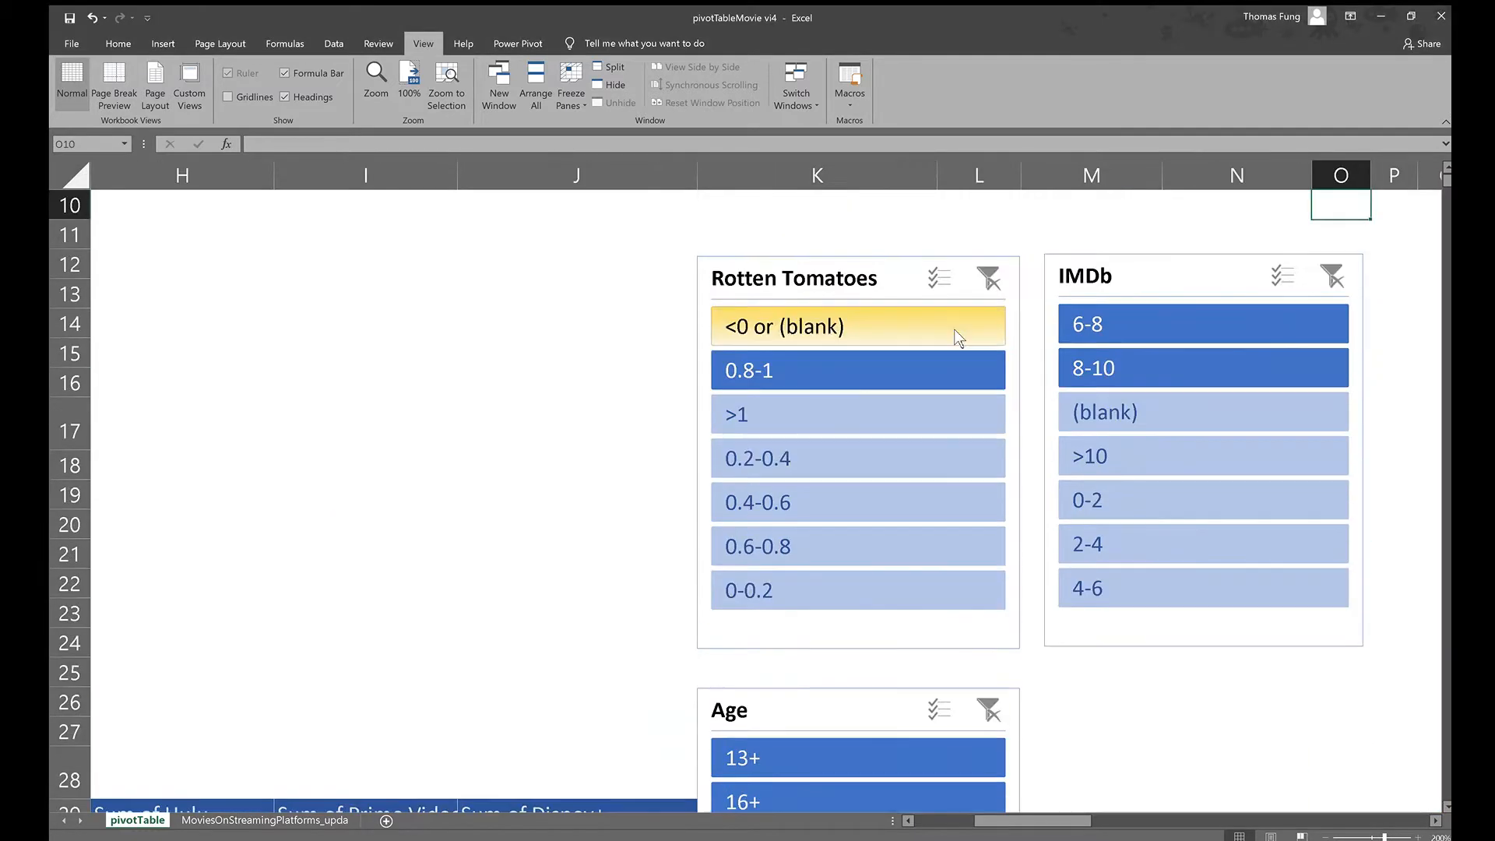
key(Left)
key(Left)
key(Down)
key(Down)
key(Down)
key(Down)
key(Right)
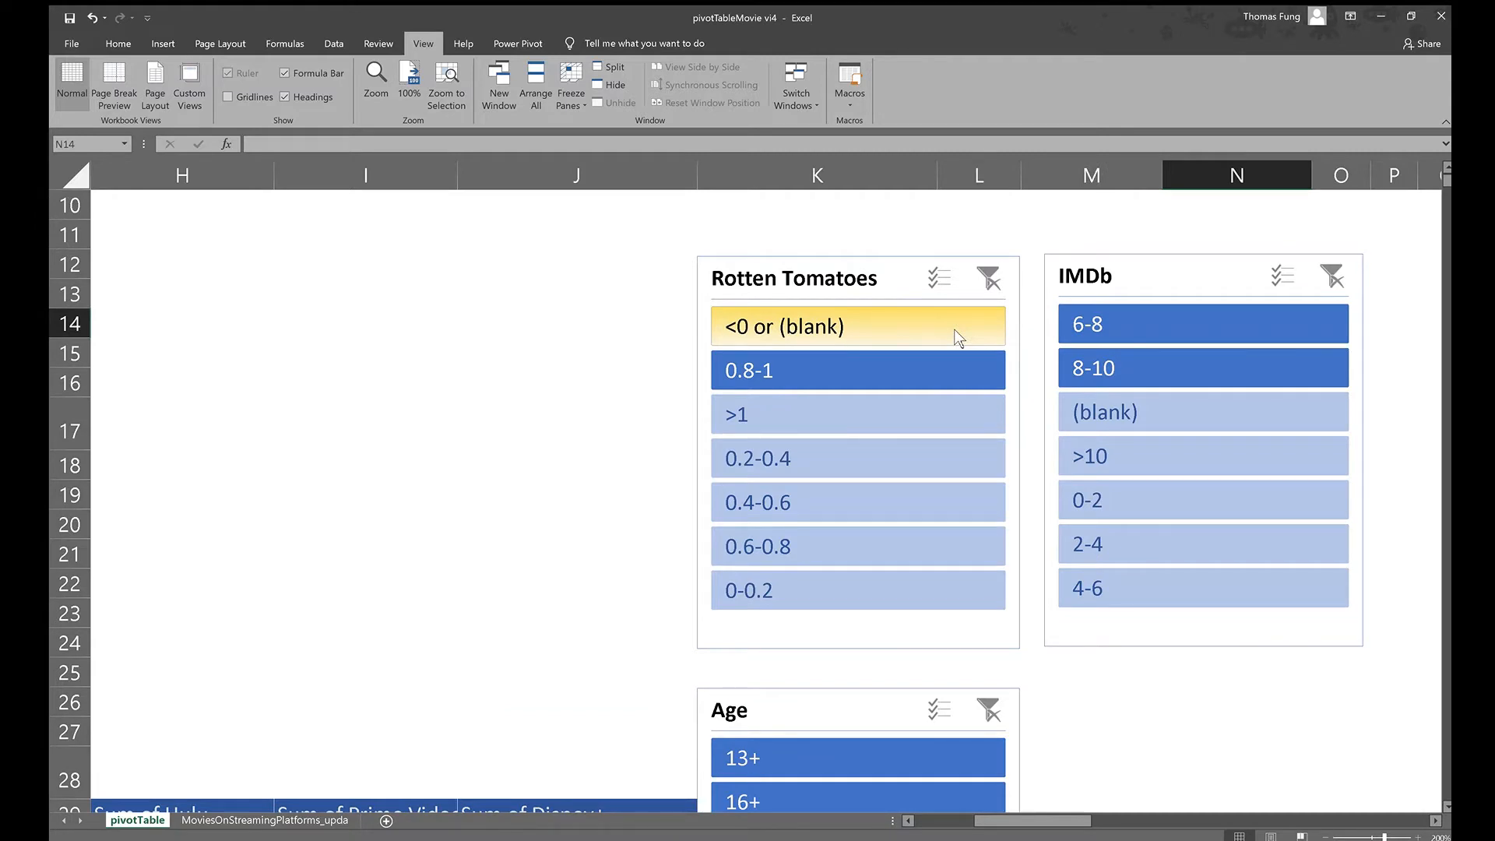
Examine the Age slicer and the Disney+, Prime Video, Hulu and Netflix slicers below it
scroll(820, 464, down, 4)
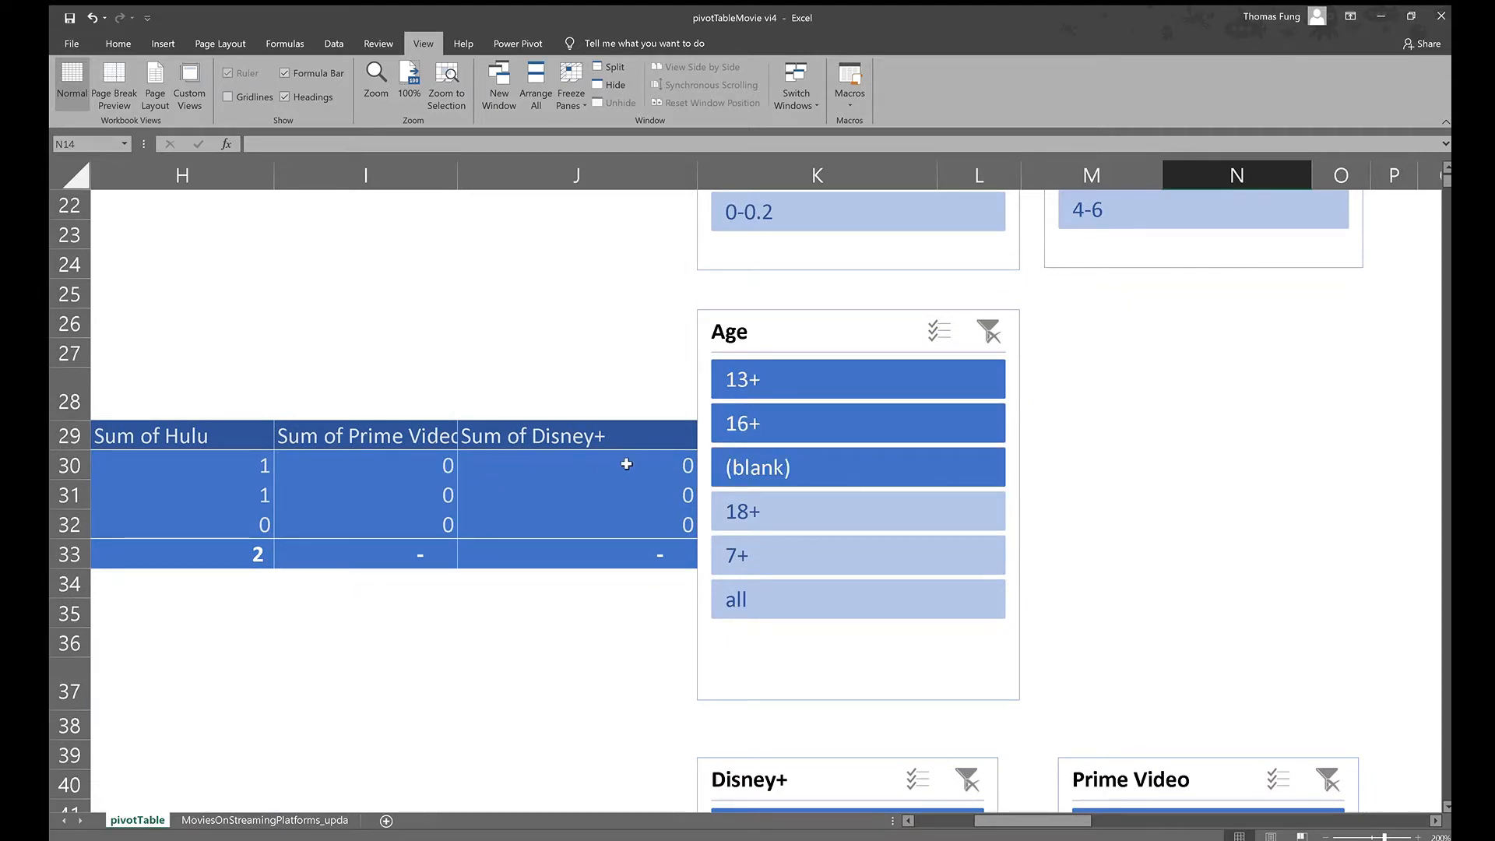
ctrl+scroll(636, 467, down, 1)
scroll(636, 469, down, 3)
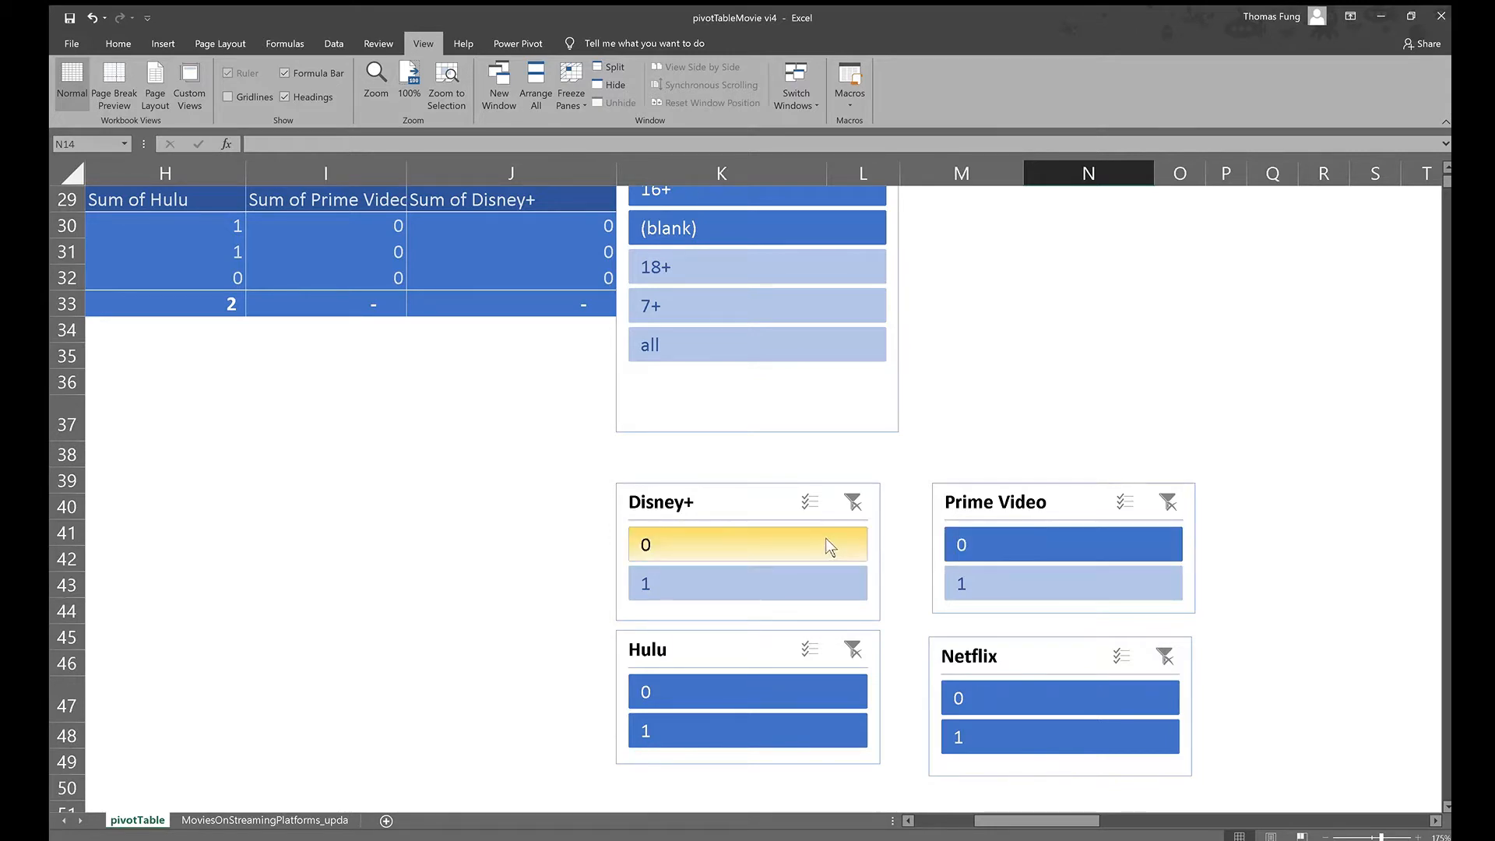
scroll(459, 463, down, 1)
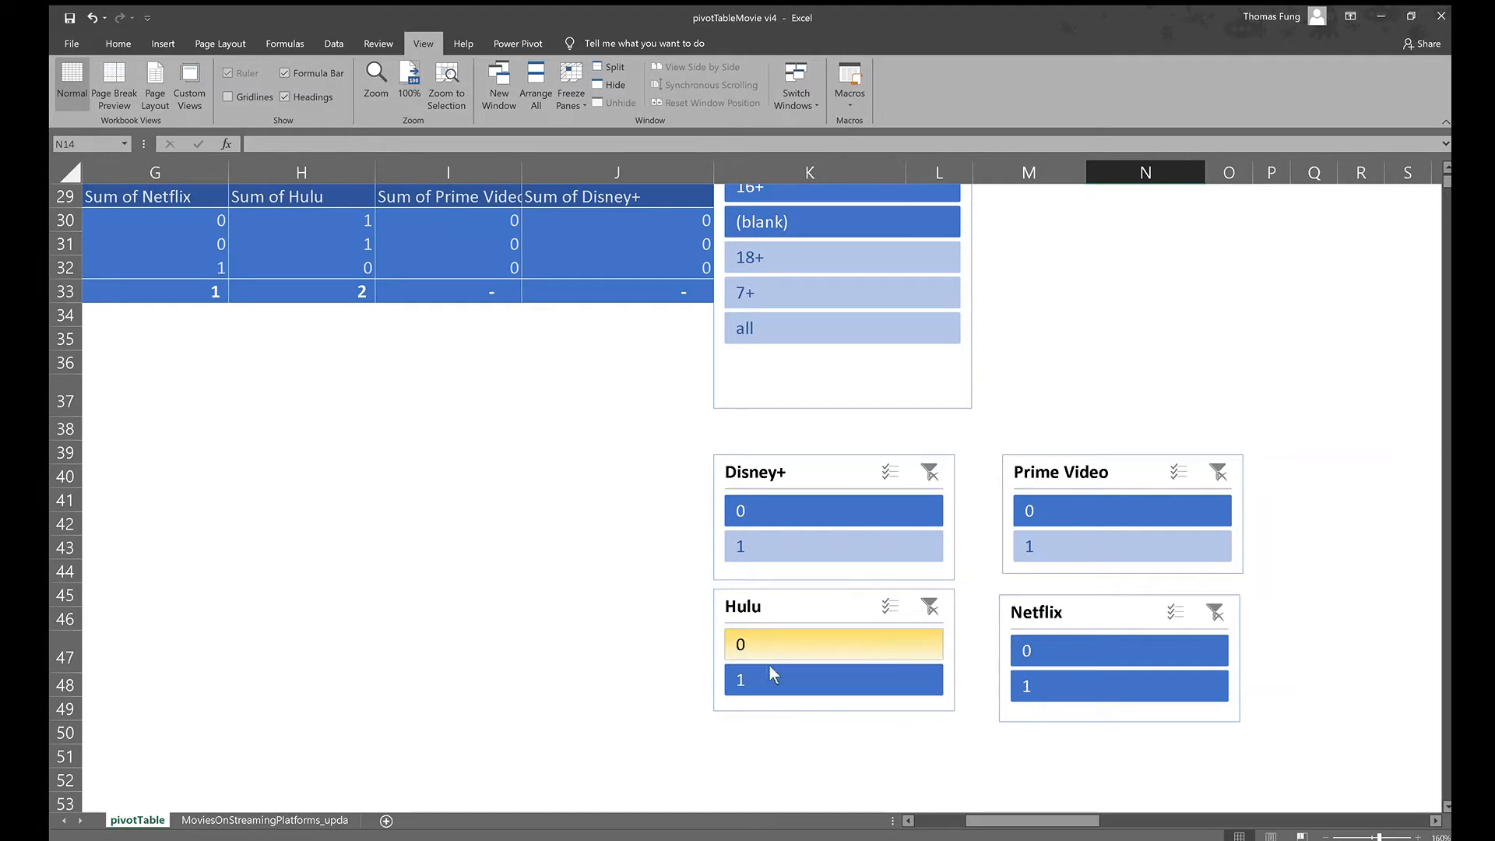
click(374, 426)
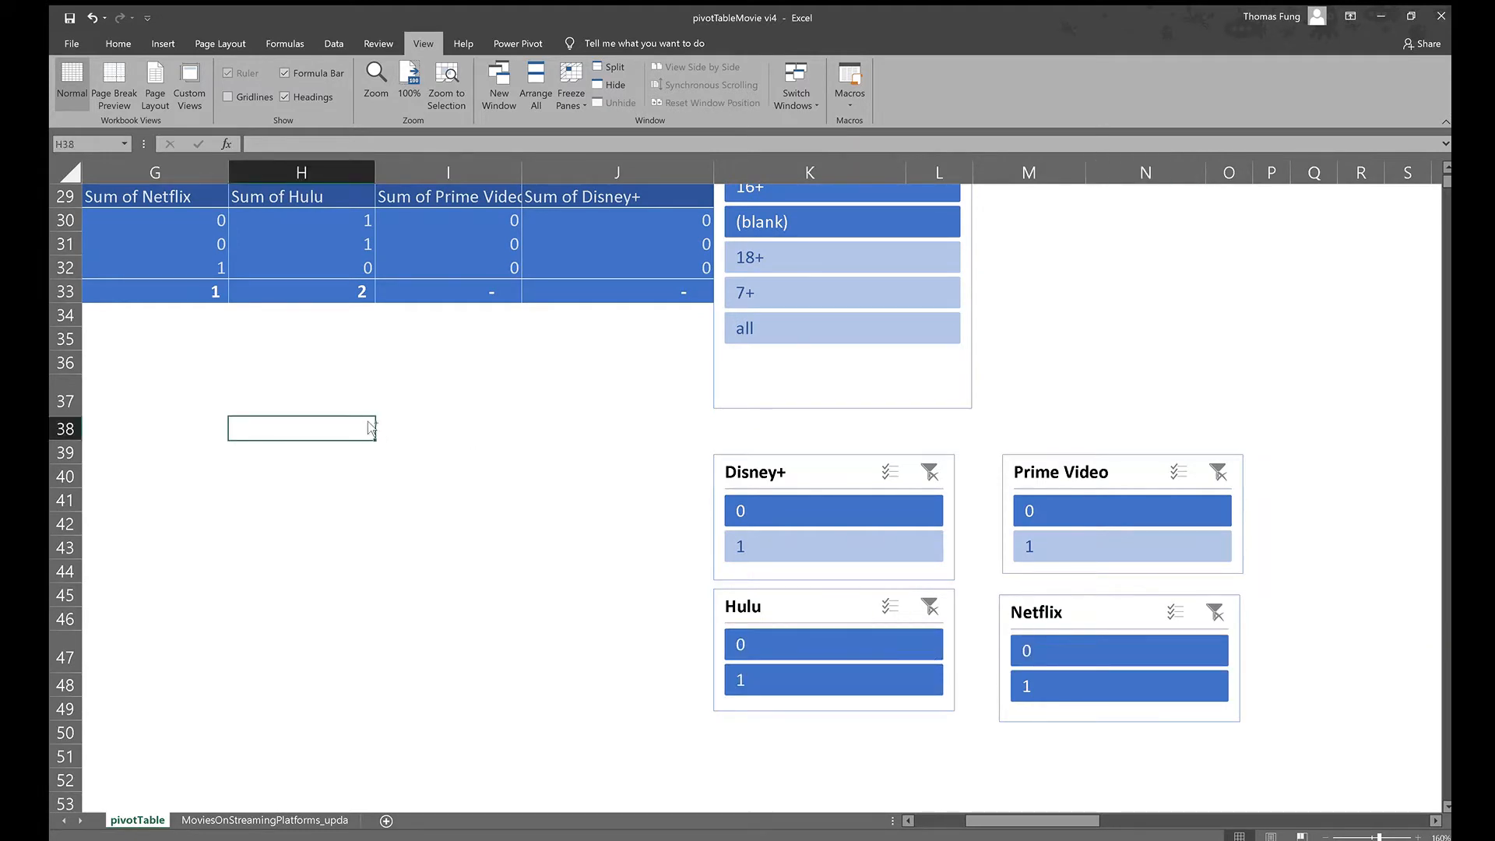
key(Home)
scroll(374, 426, down, 3)
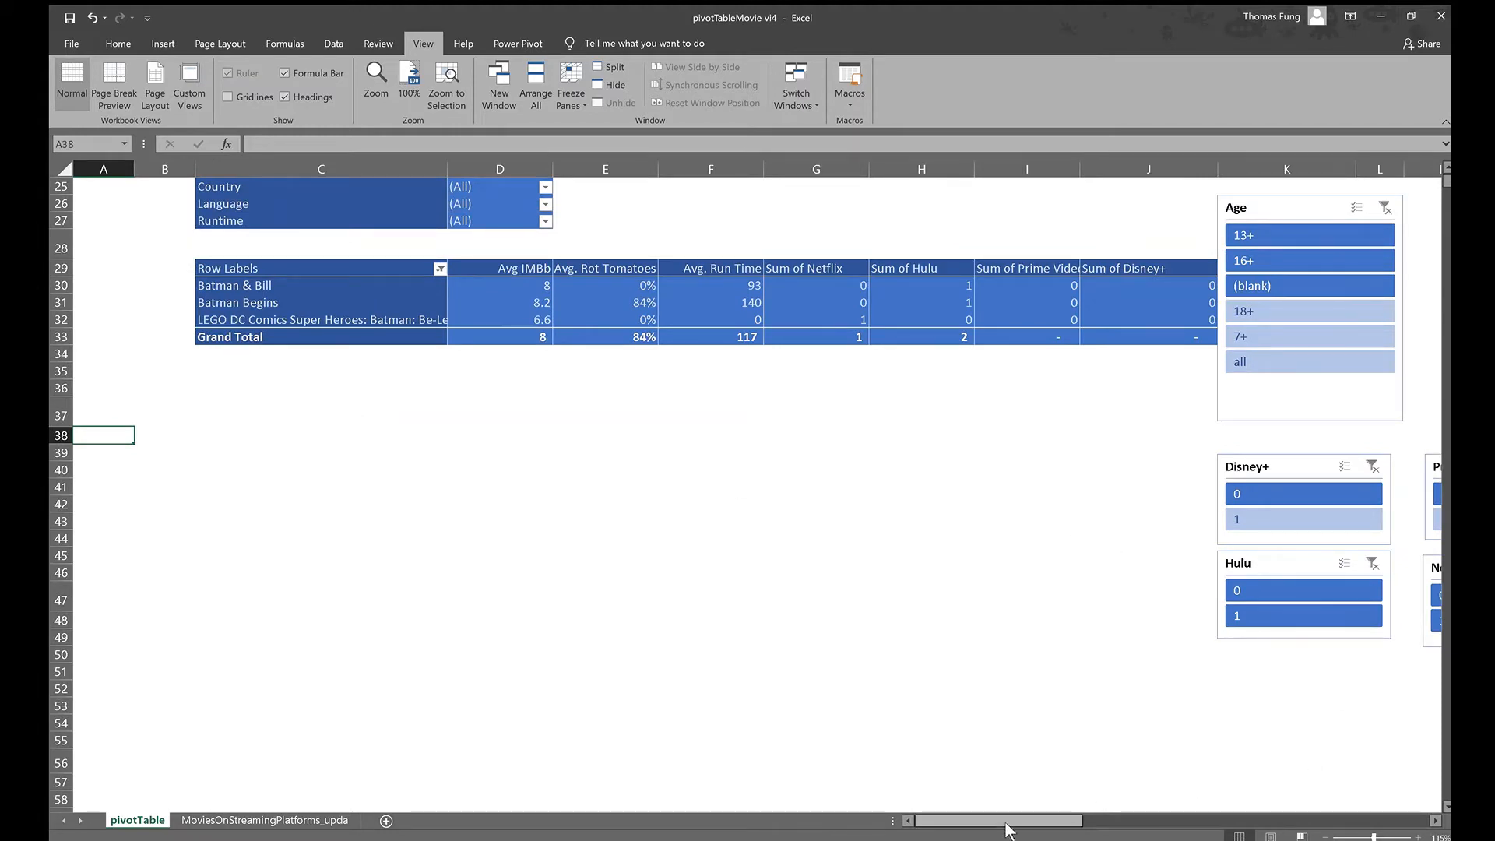
drag(1003, 820, 1034, 828)
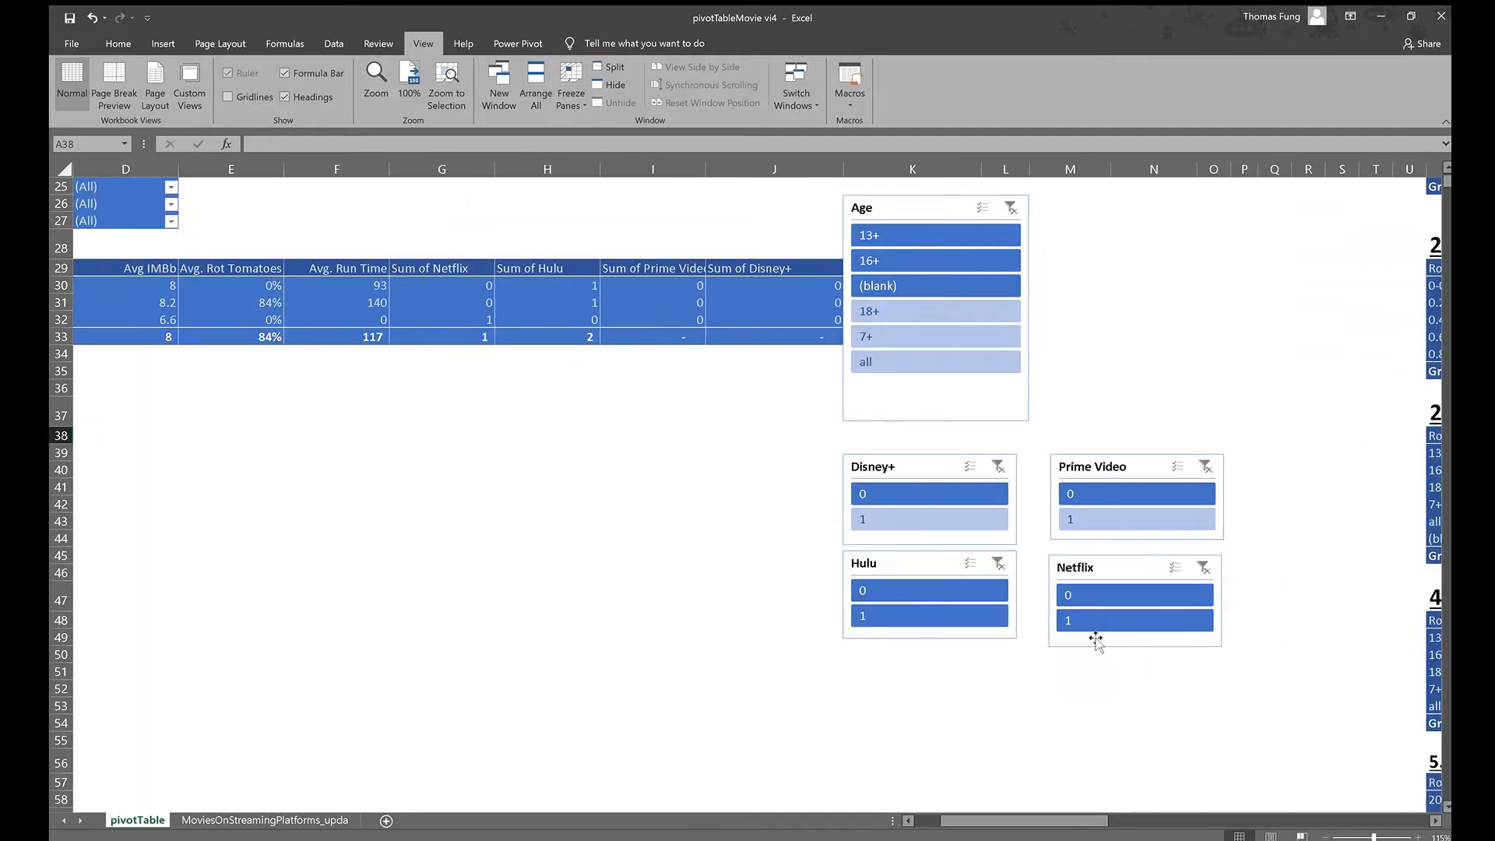
Go back to the movie pivot table and filter its titles to the three Matrix movies
click(312, 428)
key(Home)
scroll(312, 421, up, 3)
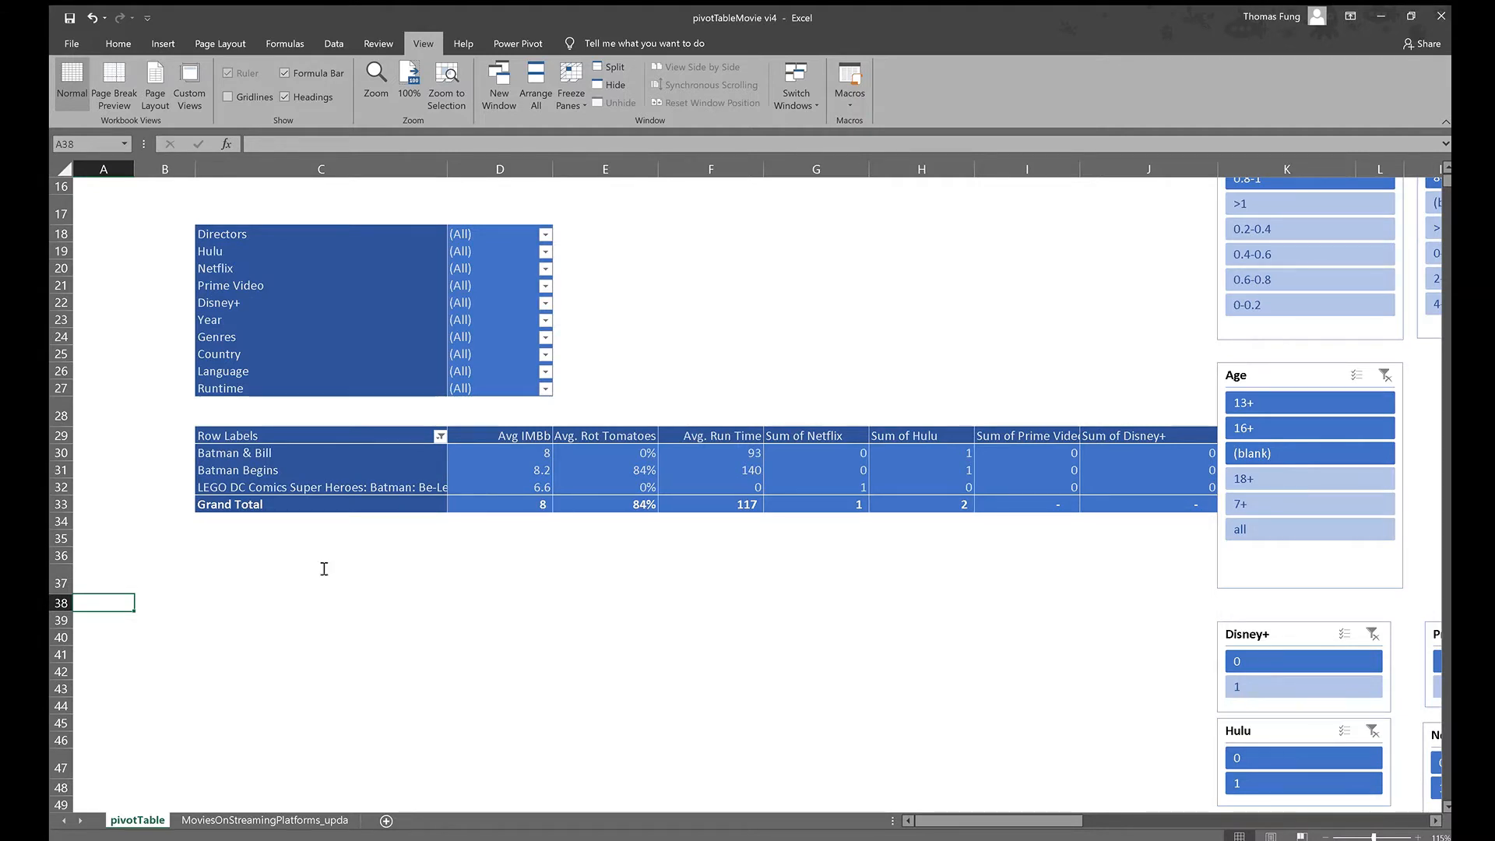
key(Return)
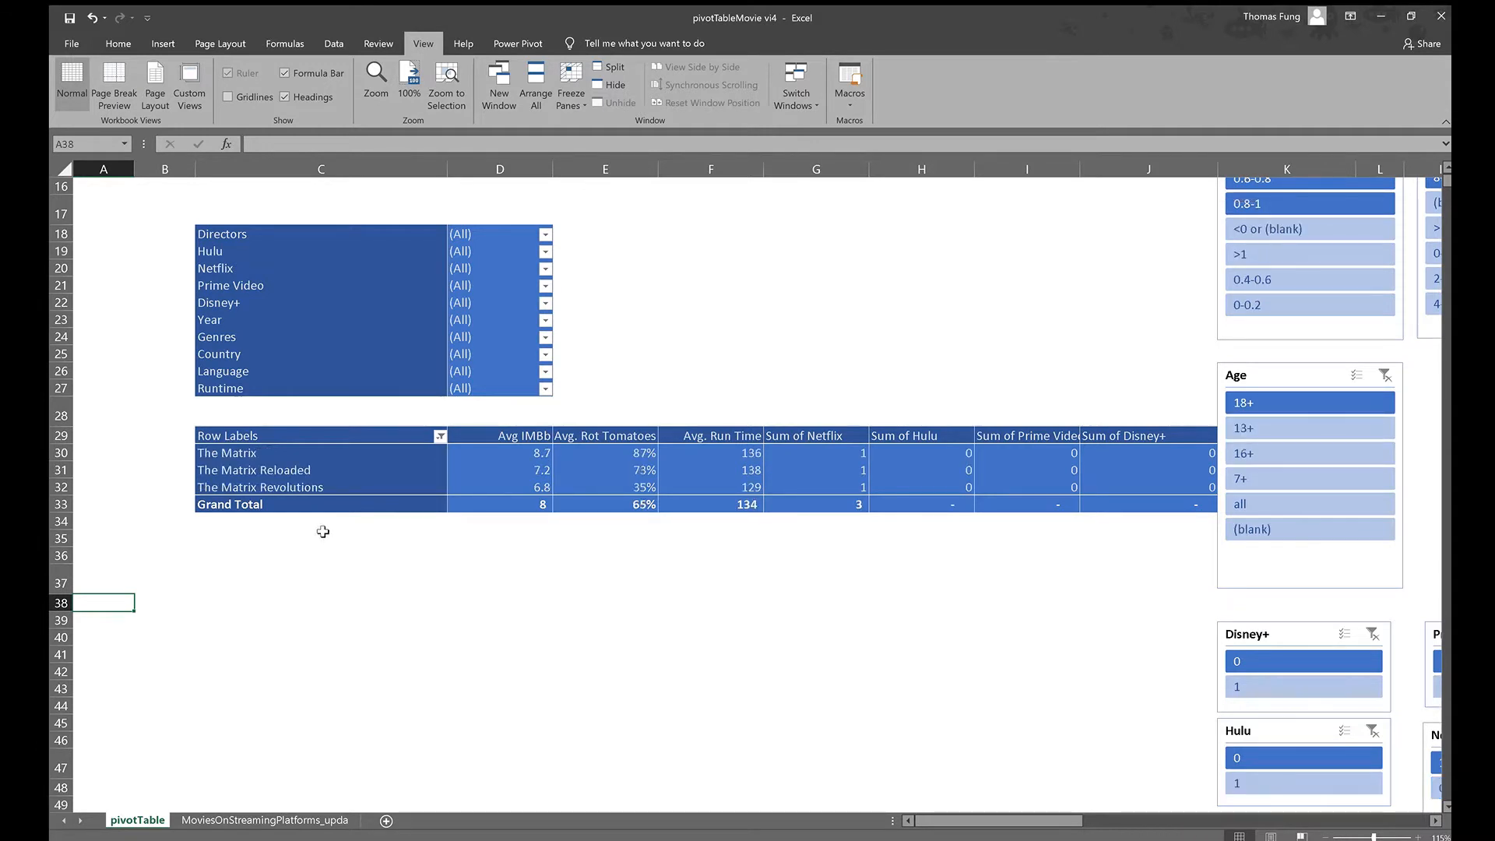
Look through the filtered Matrix titles in the row labels, from The Matrix to The Matrix Revolutions
click(254, 458)
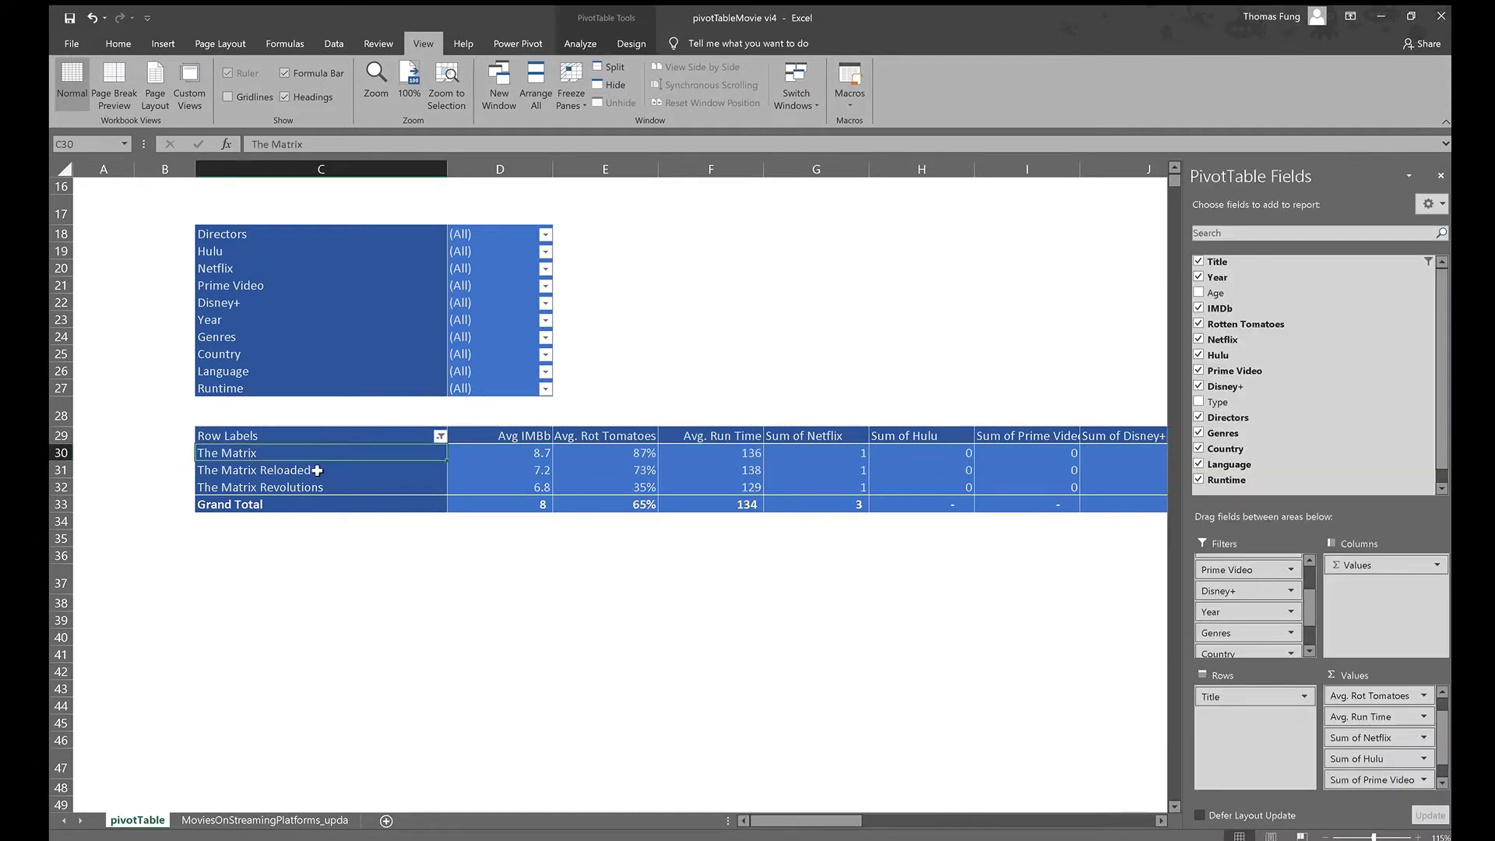
click(341, 473)
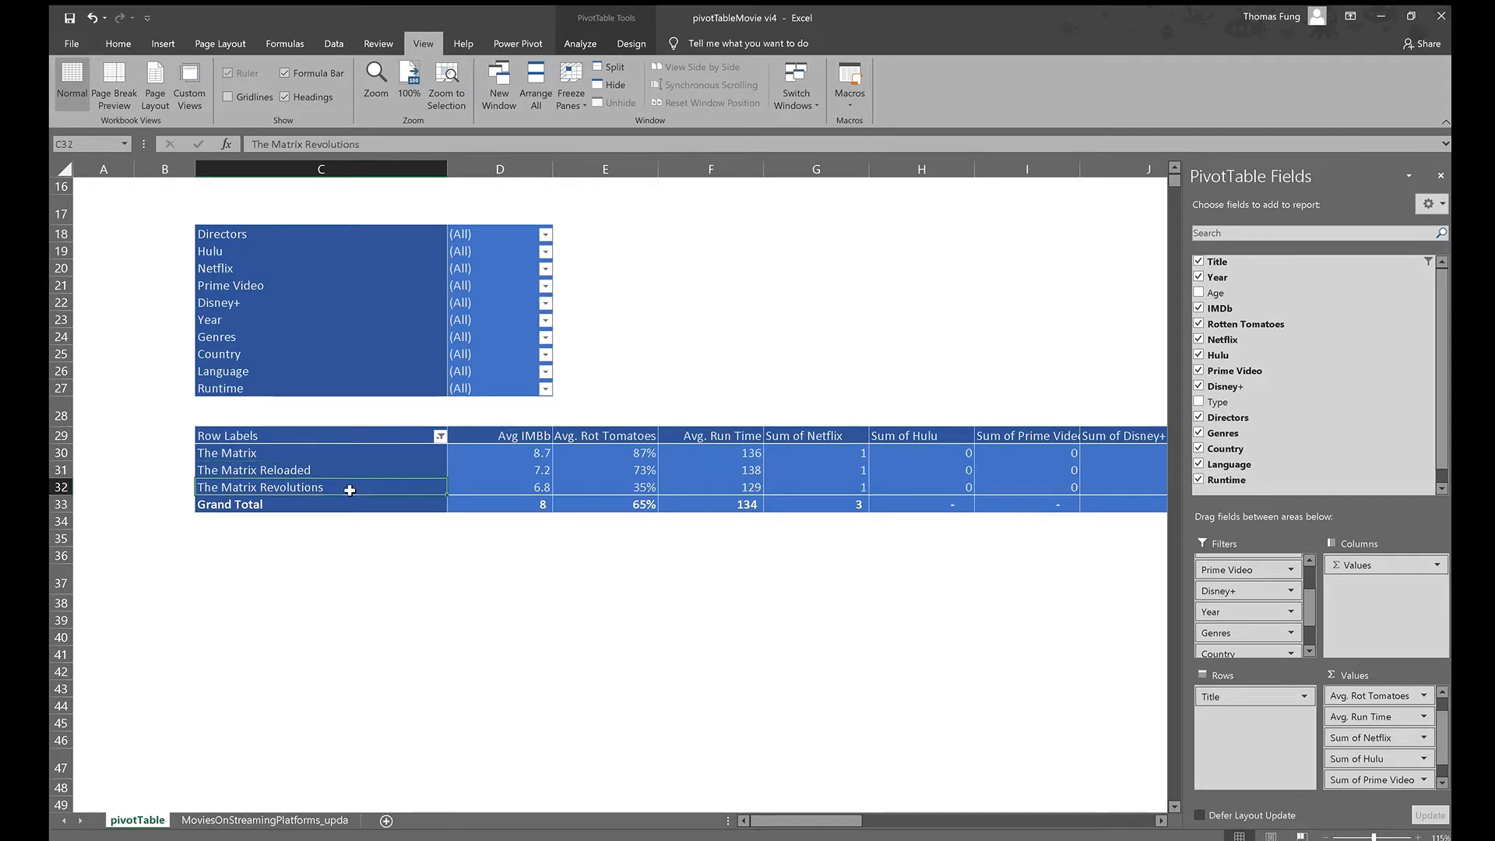
click(670, 670)
Read across The Matrix row from its average IMDb rating through Rotten Tomatoes, run time and platform columns to Disney+
key(Left)
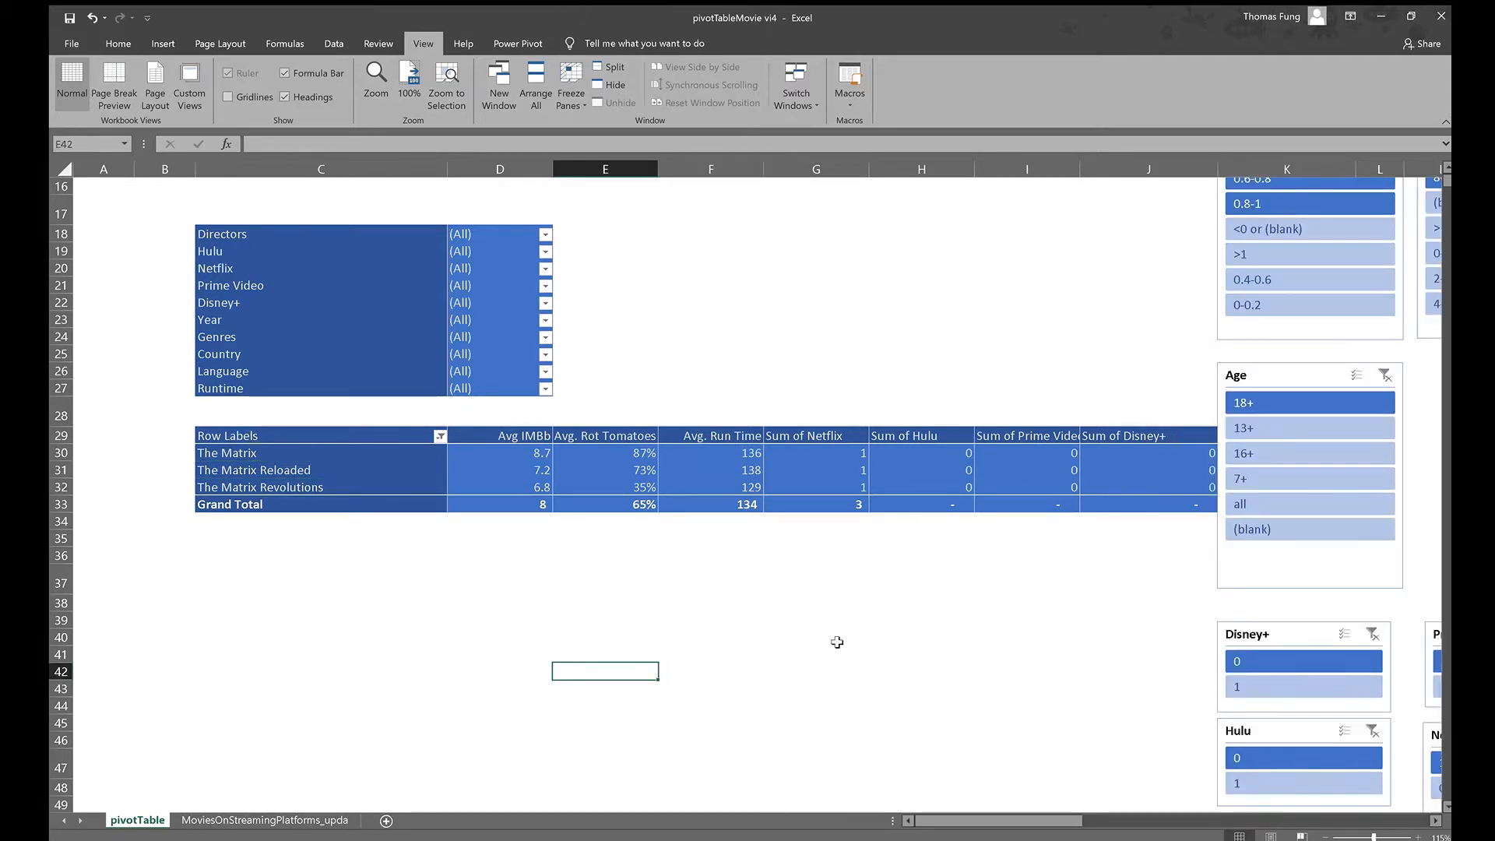
key(Up)
key(Up)
key(Up)
key(Up)
key(Up)
key(Up)
key(Up)
key(Up)
key(Up)
key(Up)
key(Up)
key(Left)
key(Up)
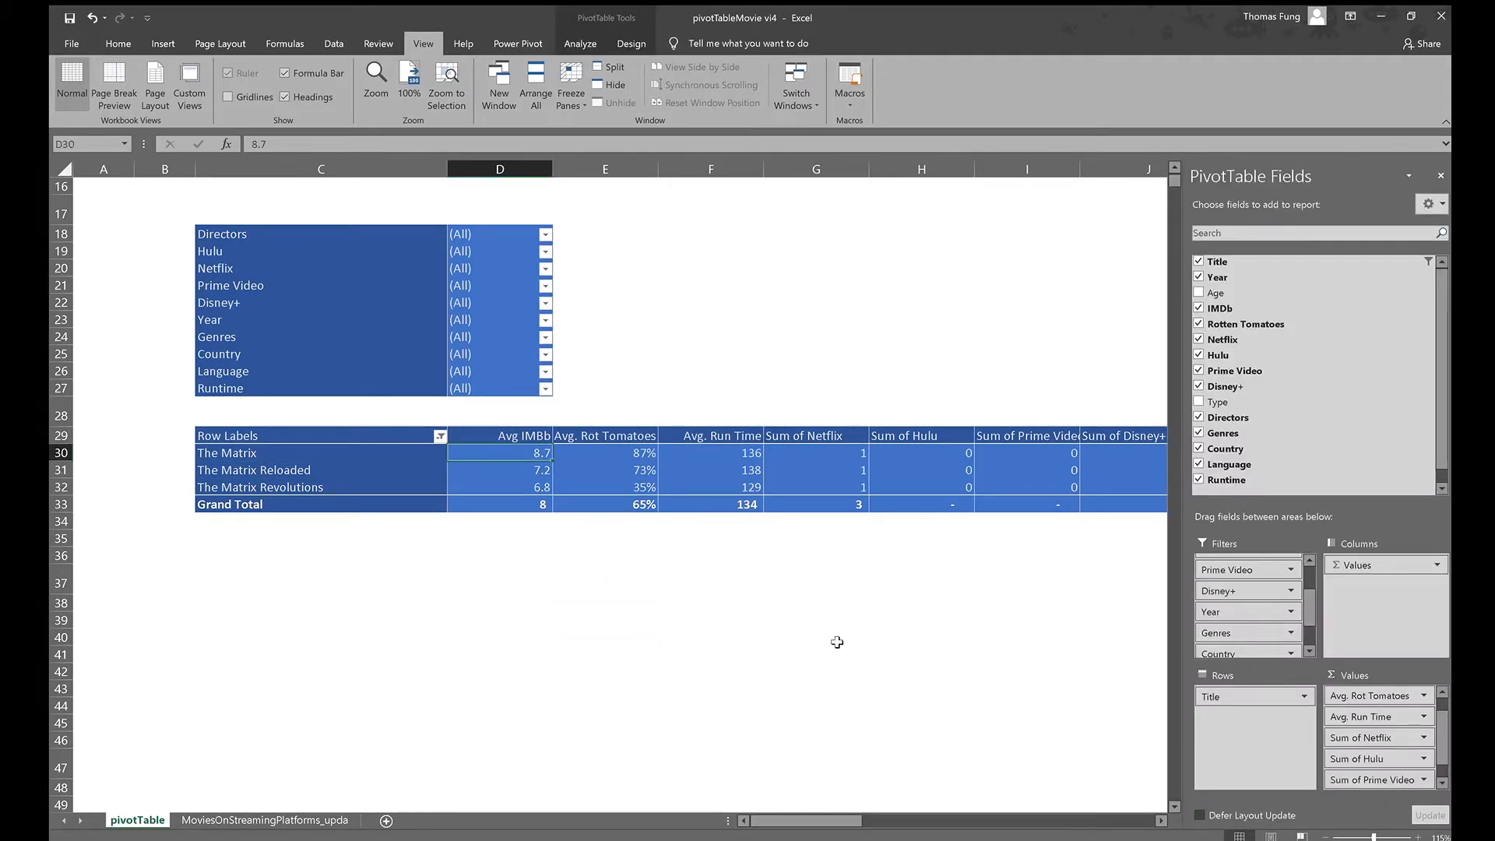
key(Right)
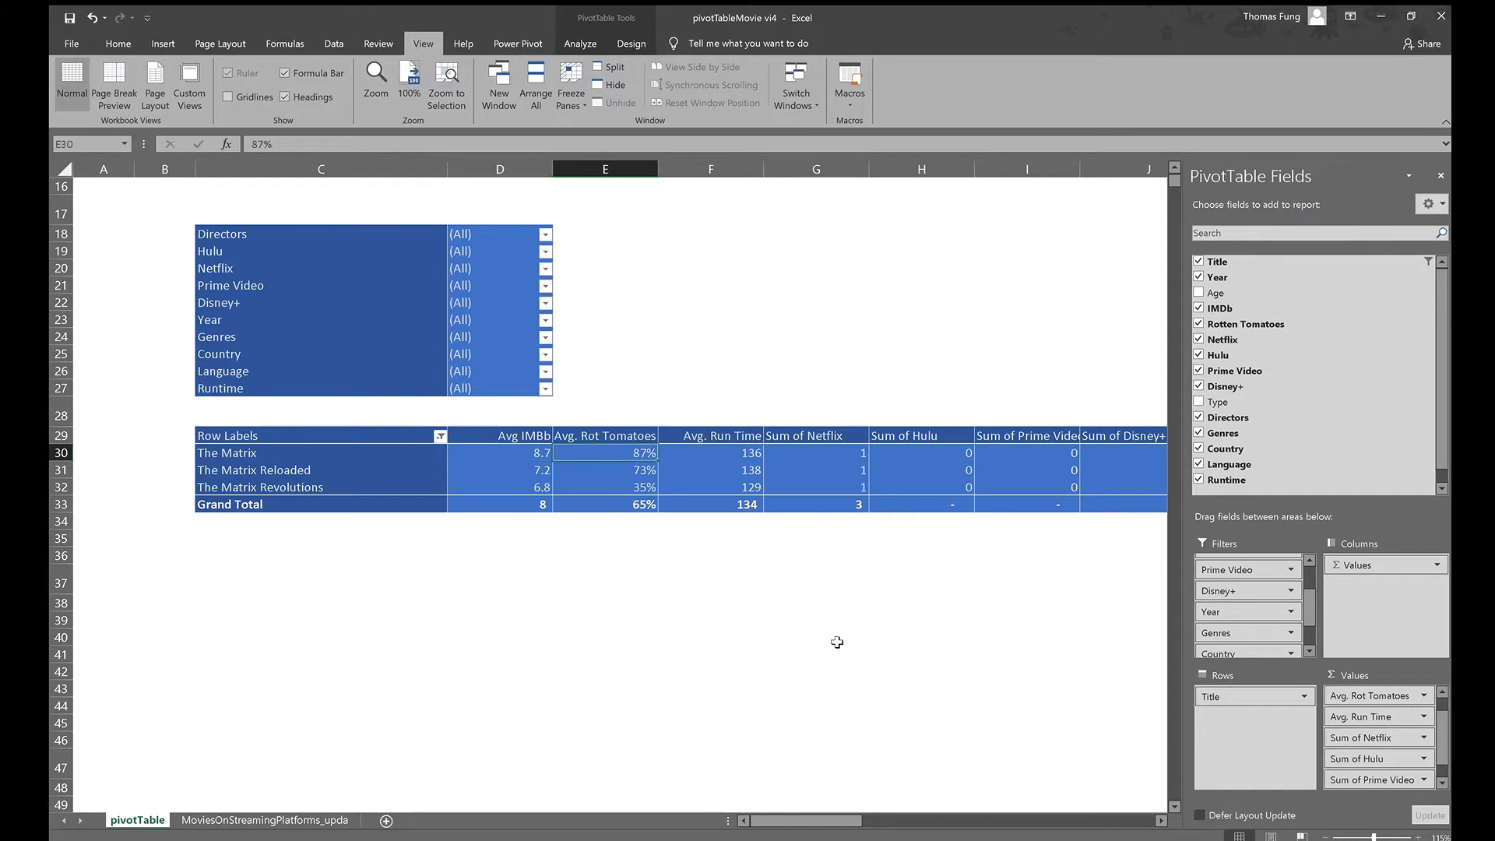
key(Right)
key(Right)
key(Right)
key(Right)
key(Right)
key(Right)
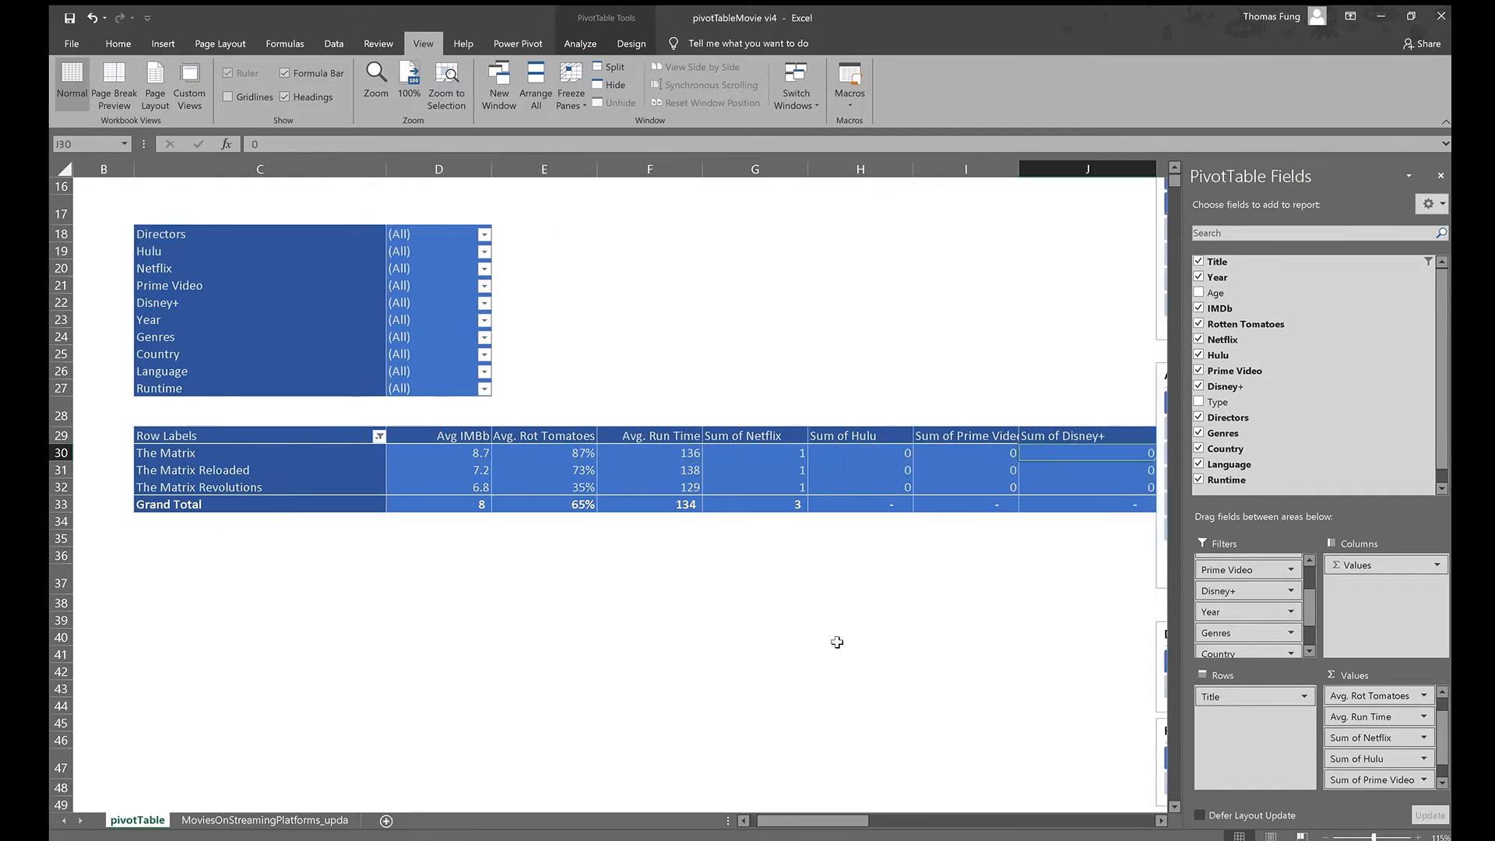
Compare the Netflix availability of the three Matrix movies with the Hulu, Prime Video and Disney+ columns by selecting those cells
key(Left)
key(Left)
key(Left)
key(Left)
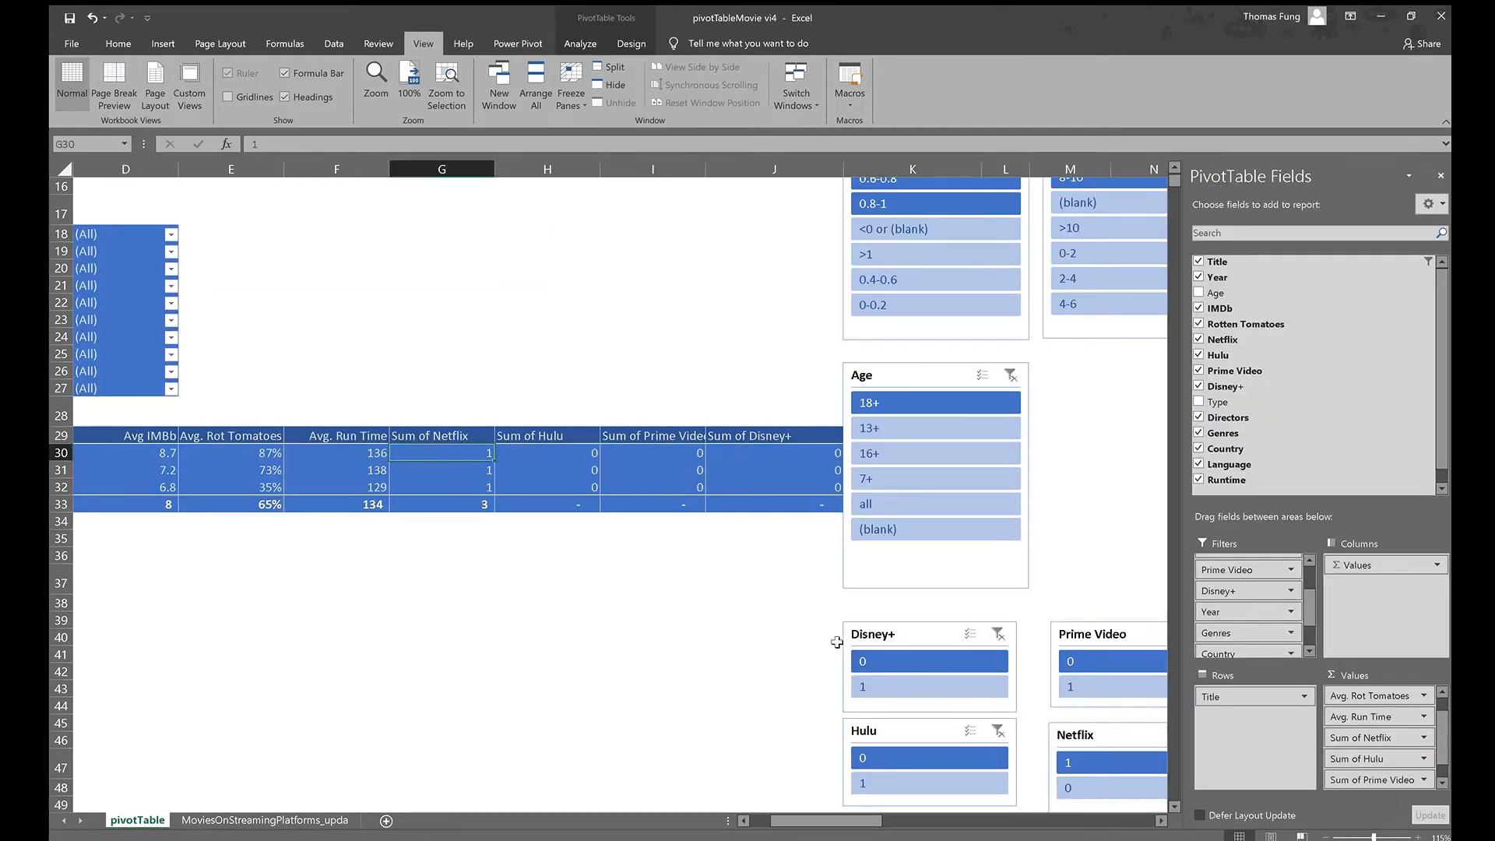
key(shift+Down)
key(shift+Down)
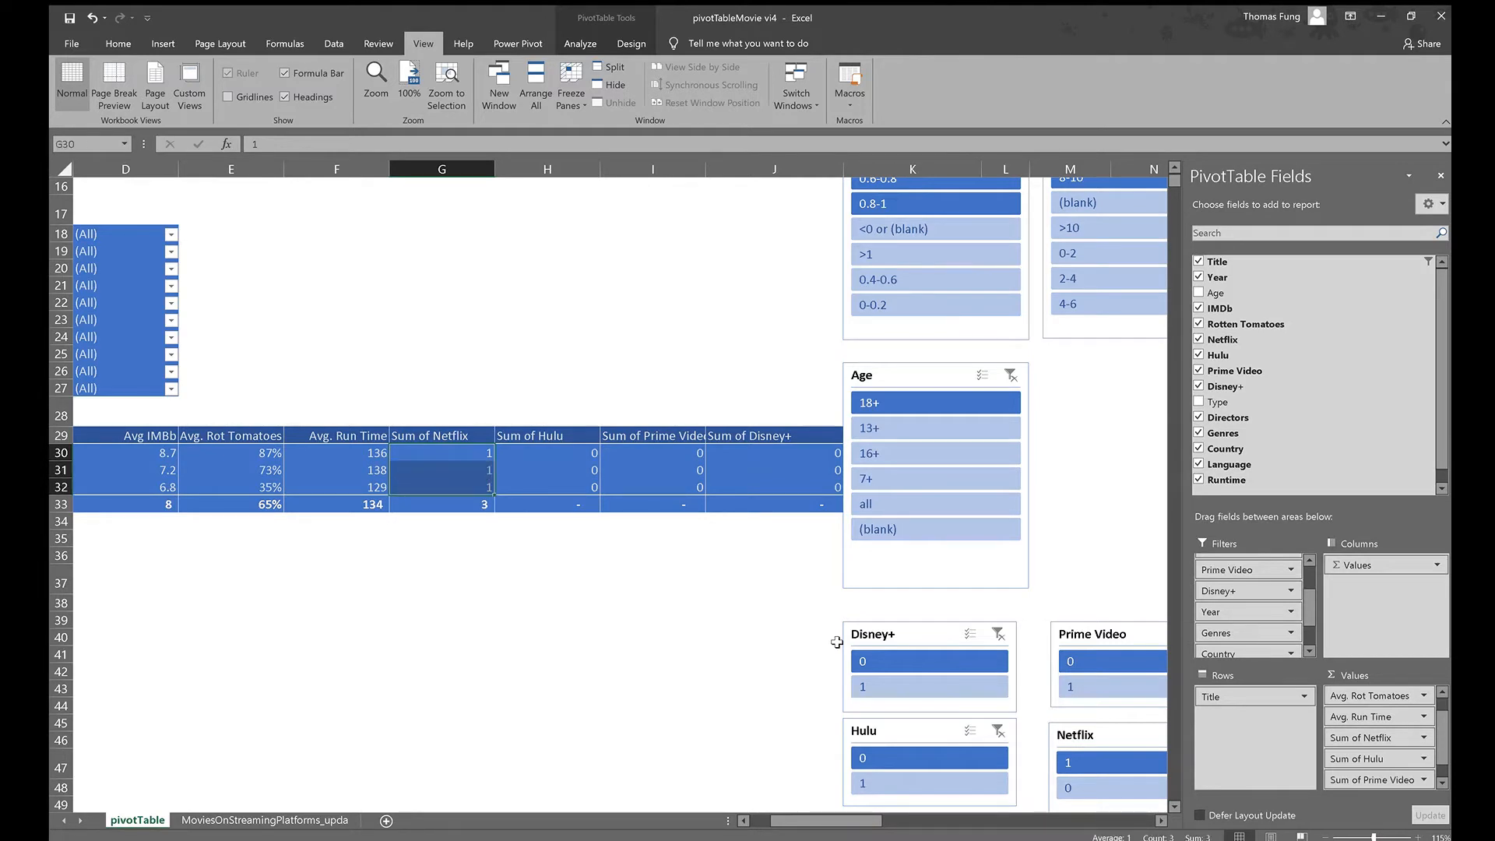
key(shift+Right)
key(shift+Right)
key(shift+Right)
key(Up)
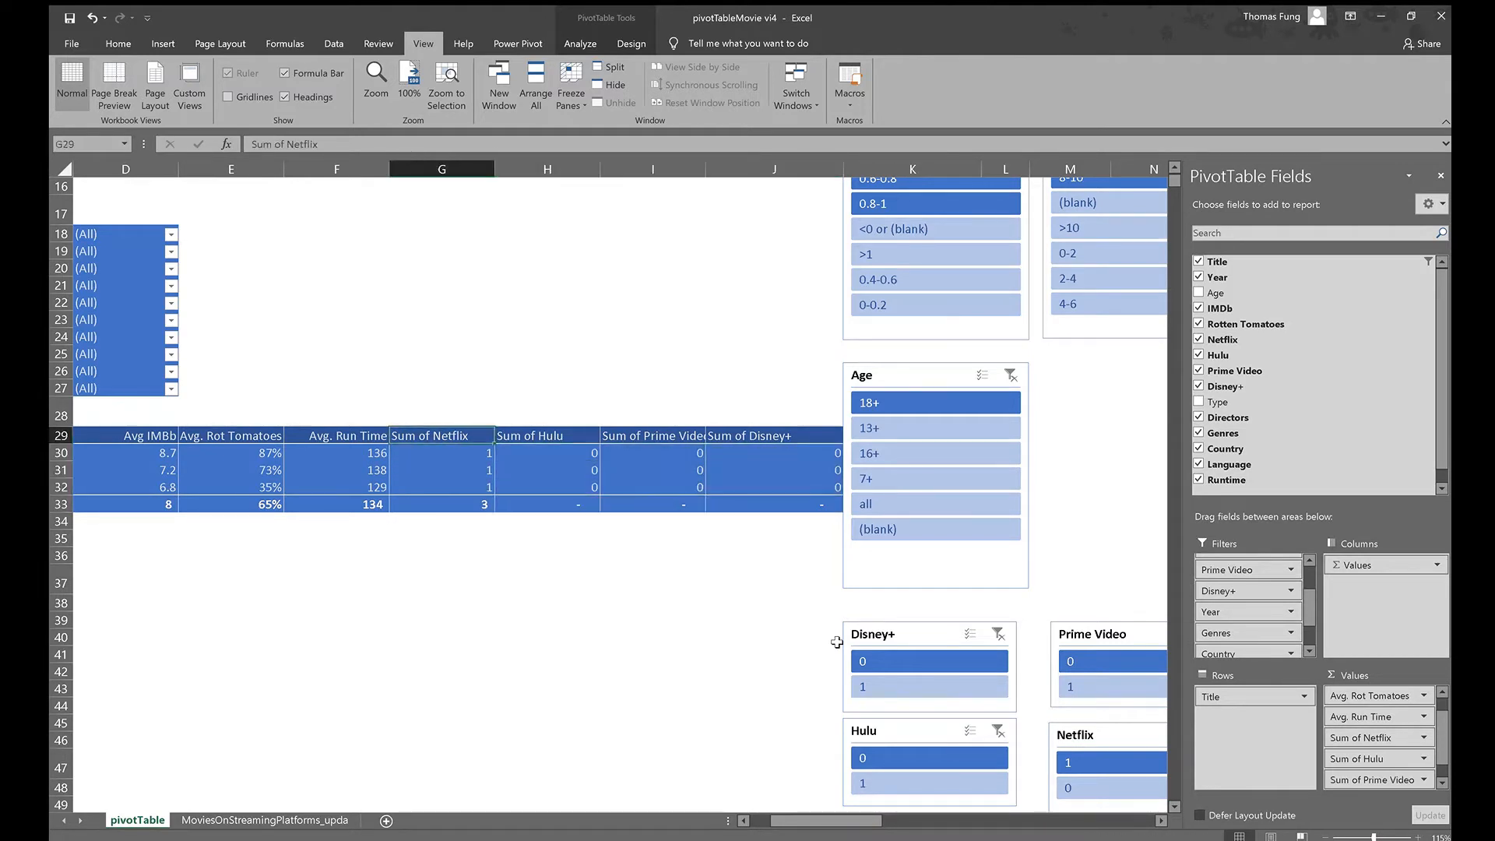
key(Left)
key(Left)
key(Left)
key(Left)
key(Left)
key(Left)
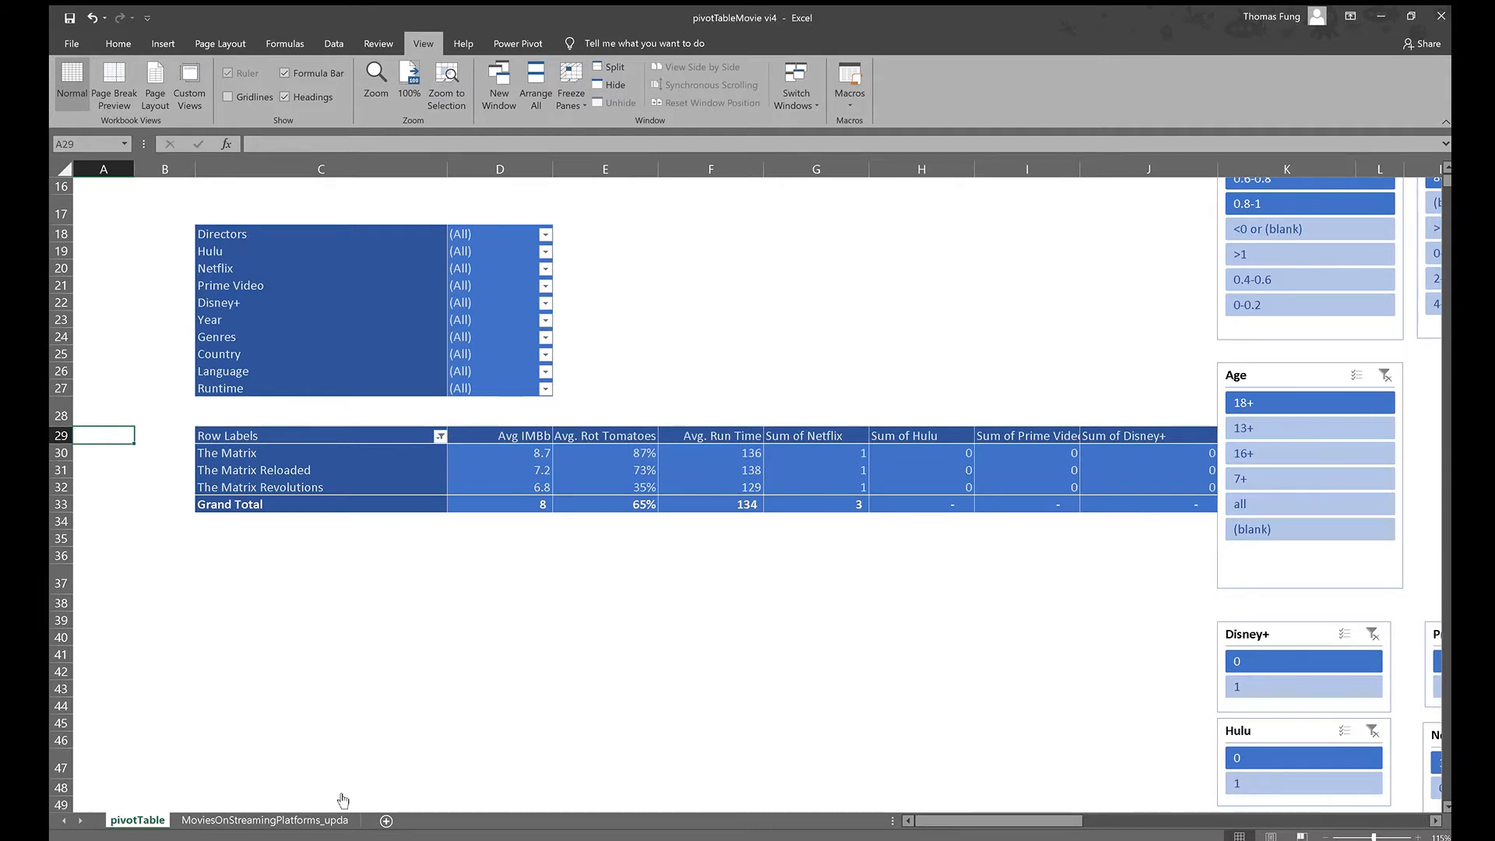
Clear the title filter of the pivot table and apply a multiple-item filter on Year
click(427, 703)
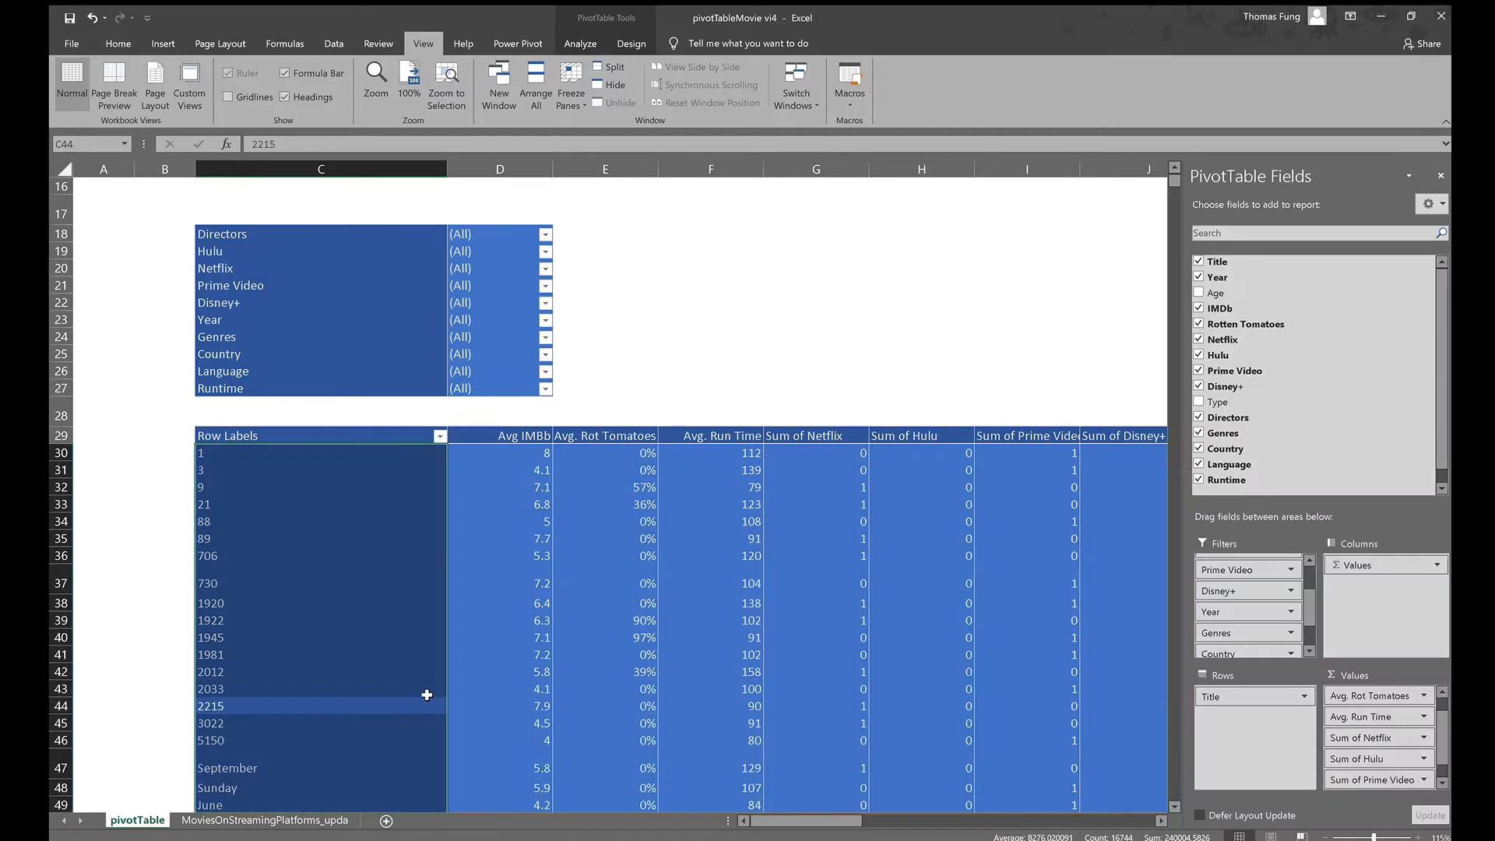
click(384, 304)
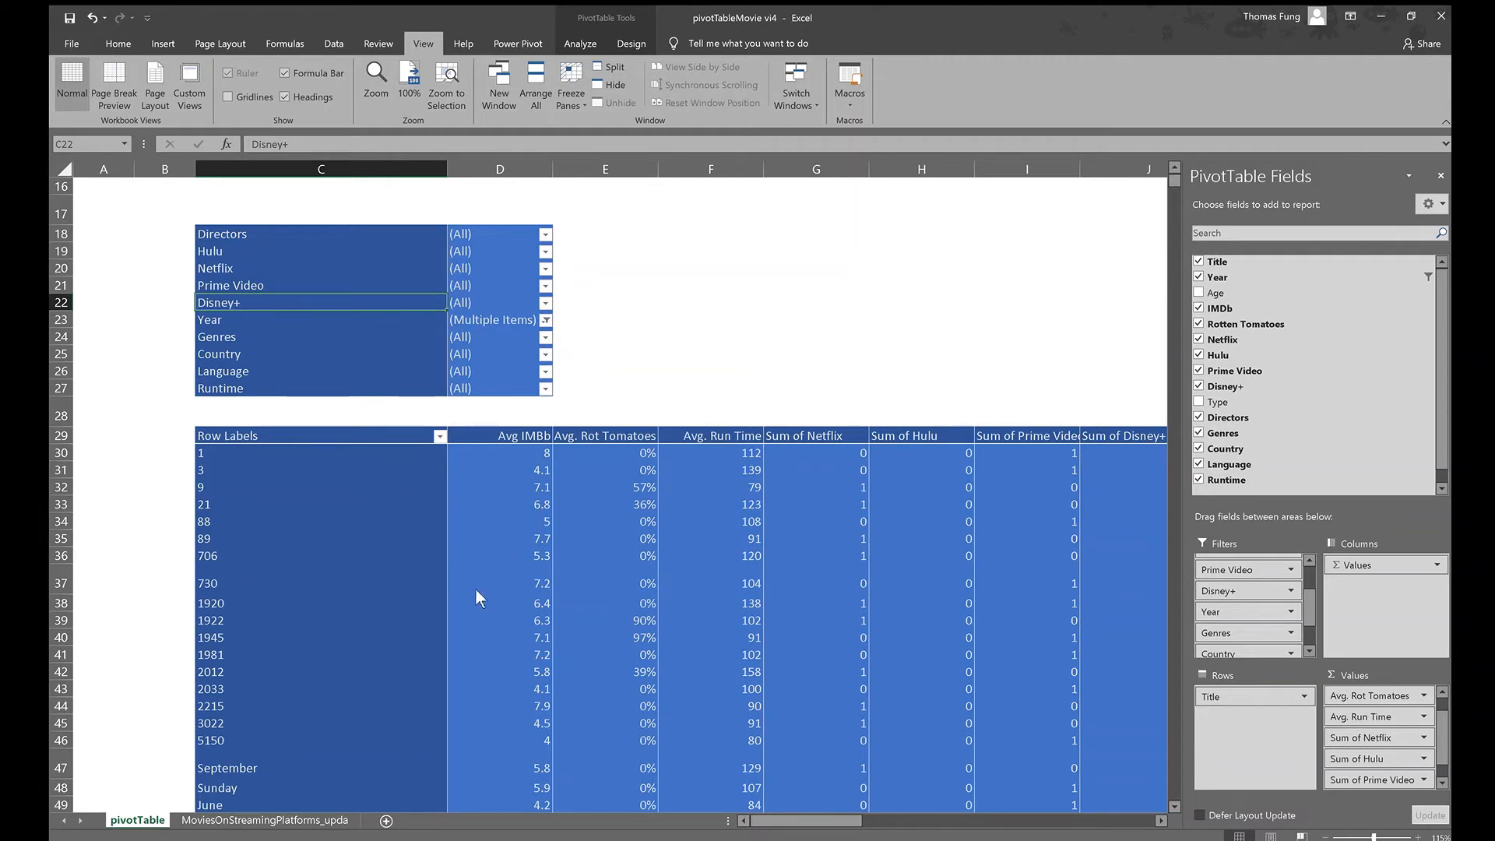
Set the Netflix report filter to 1 and apply multiple-item filters on Genres and Language
click(470, 530)
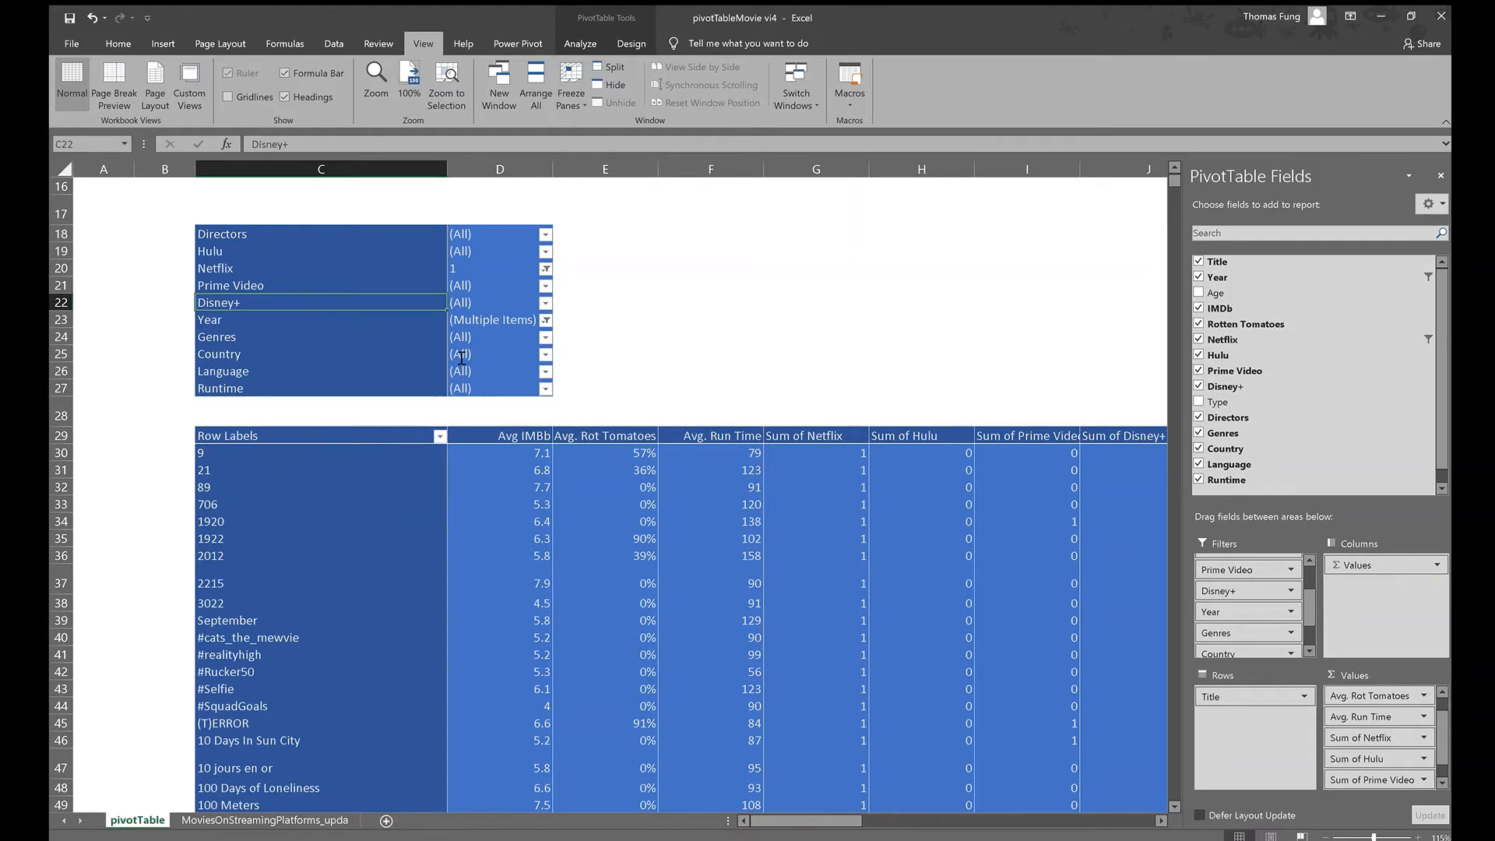
key(Return)
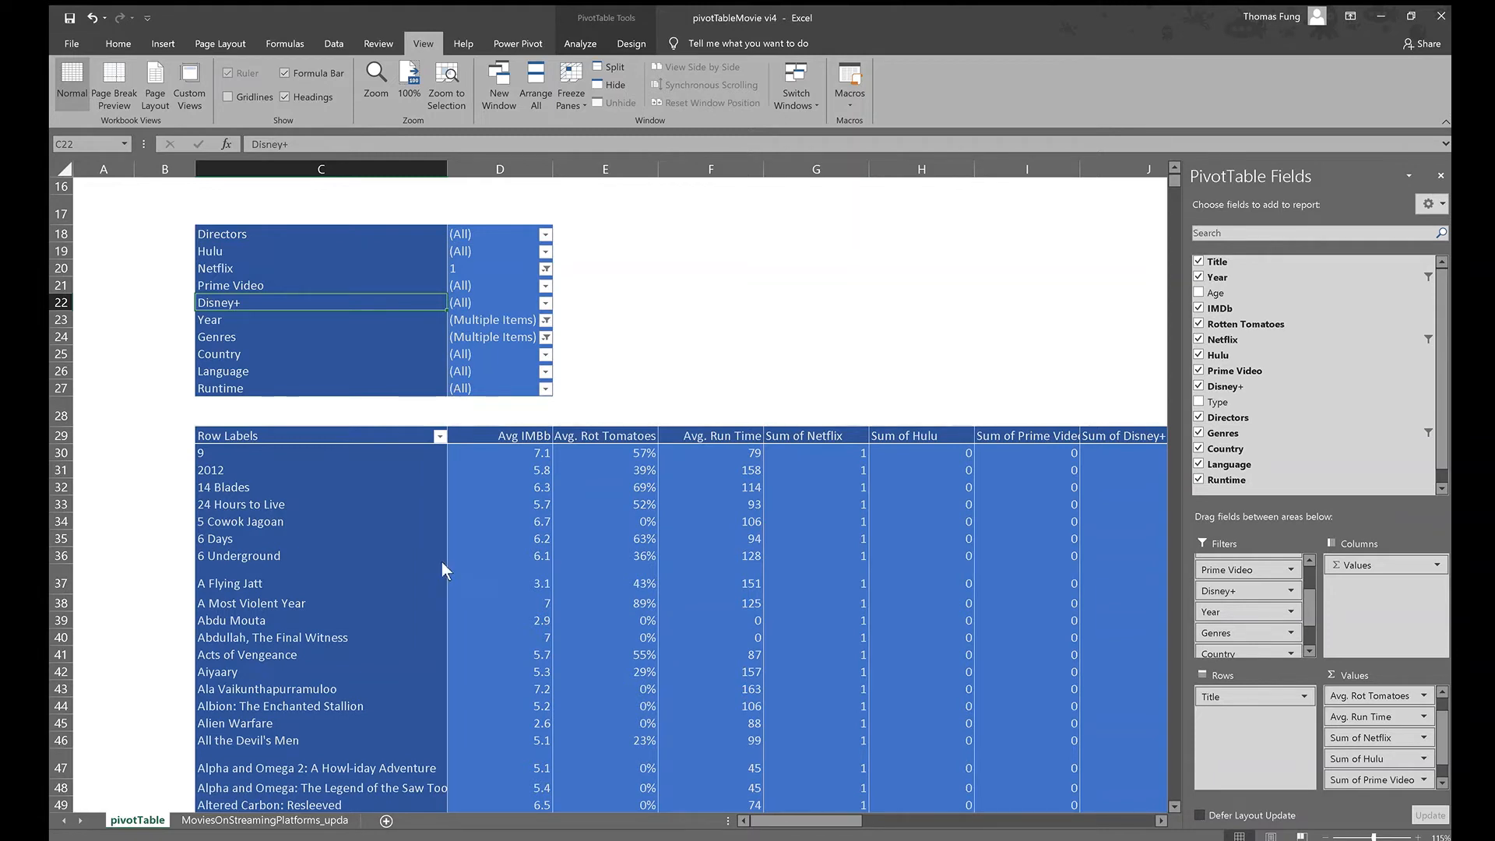
click(461, 625)
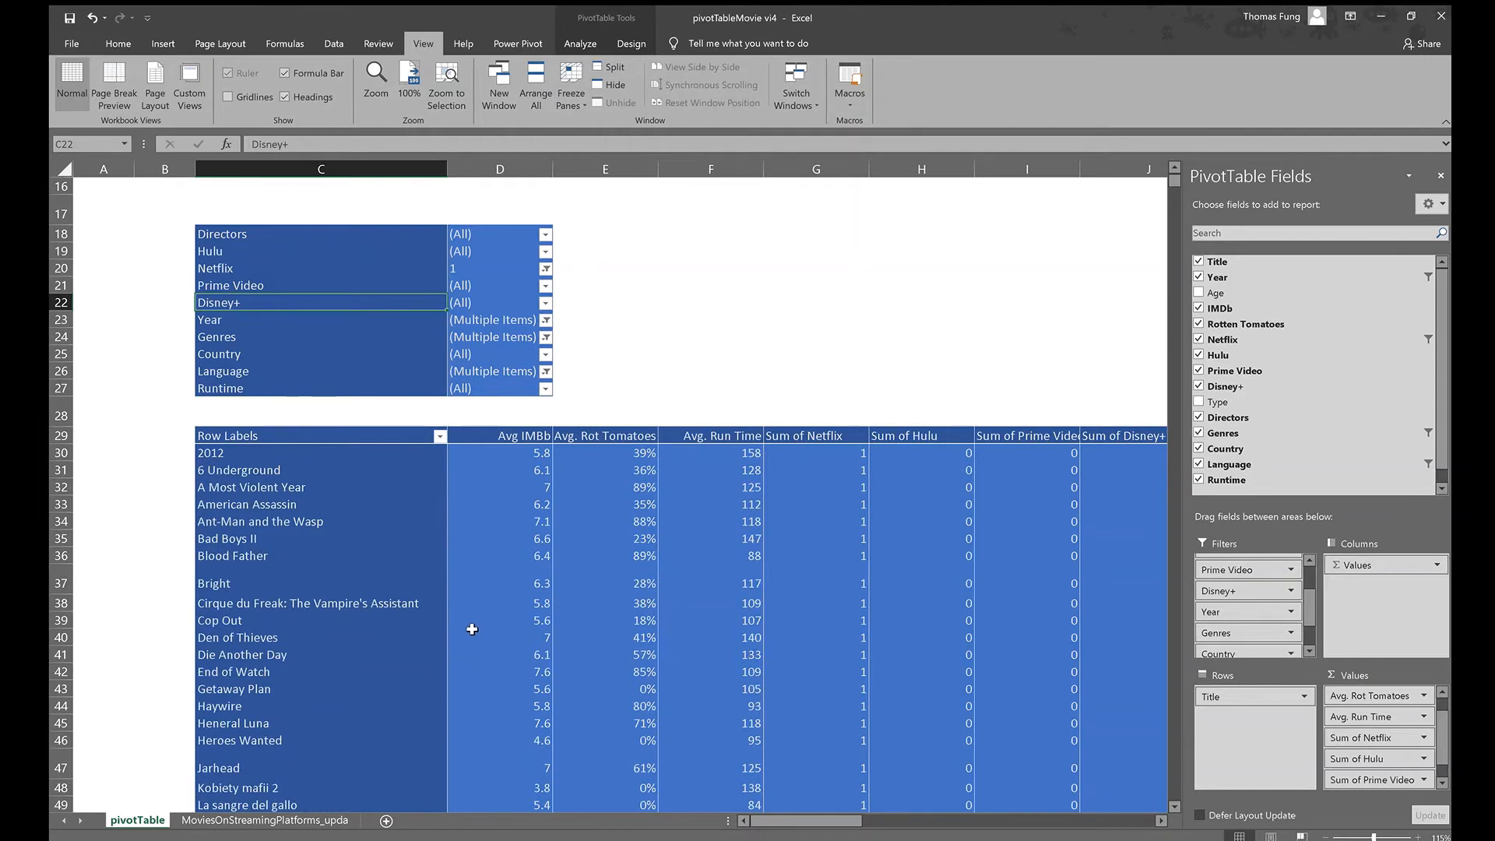
Look through the filtered Netflix titles together with the report filters and the neighbouring slicers
scroll(462, 629, down, 6)
scroll(470, 637, up, 4)
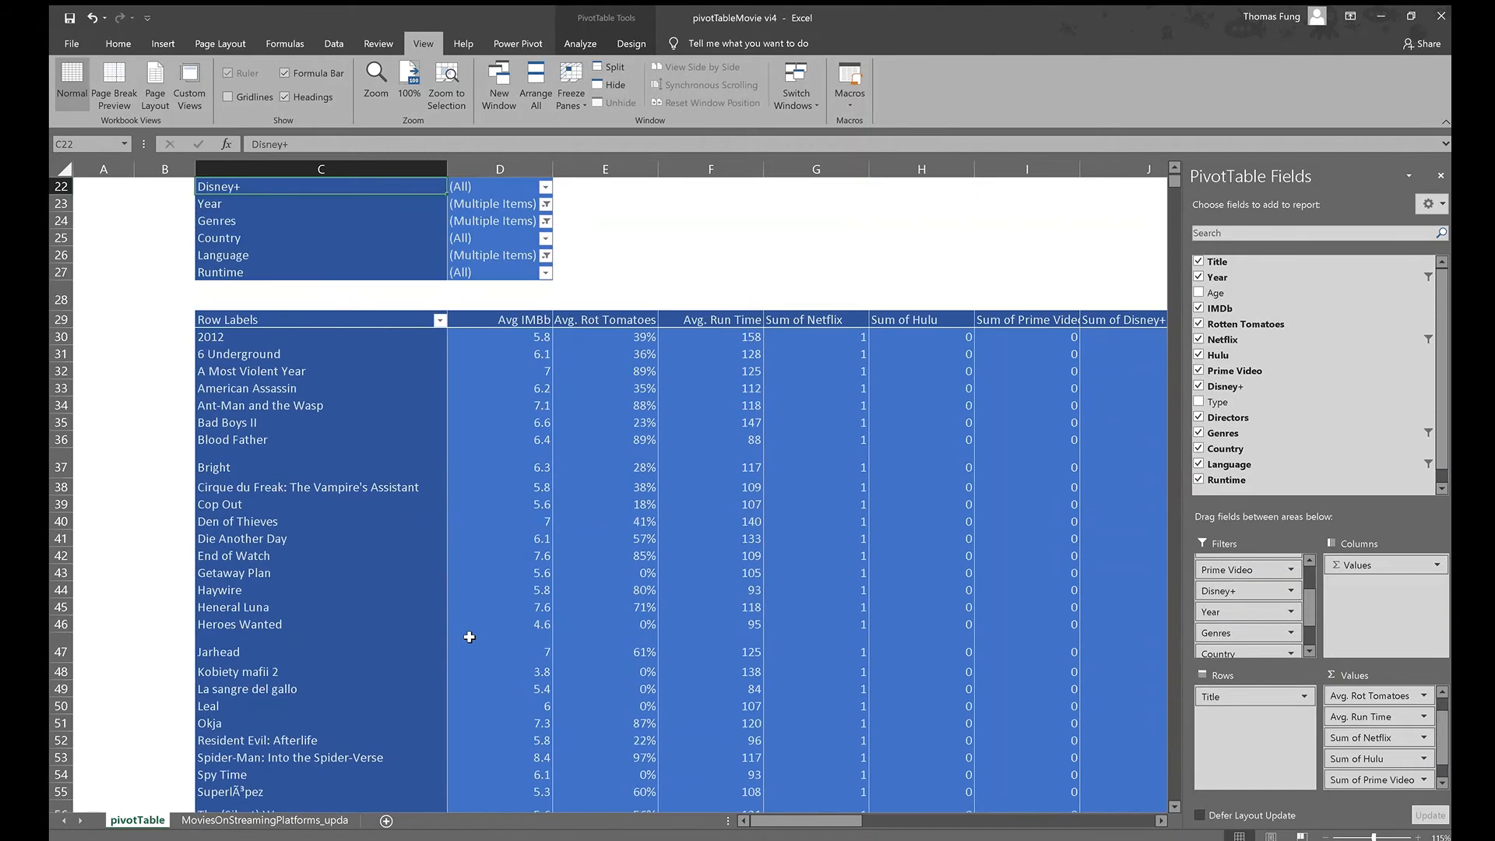
scroll(469, 637, up, 2)
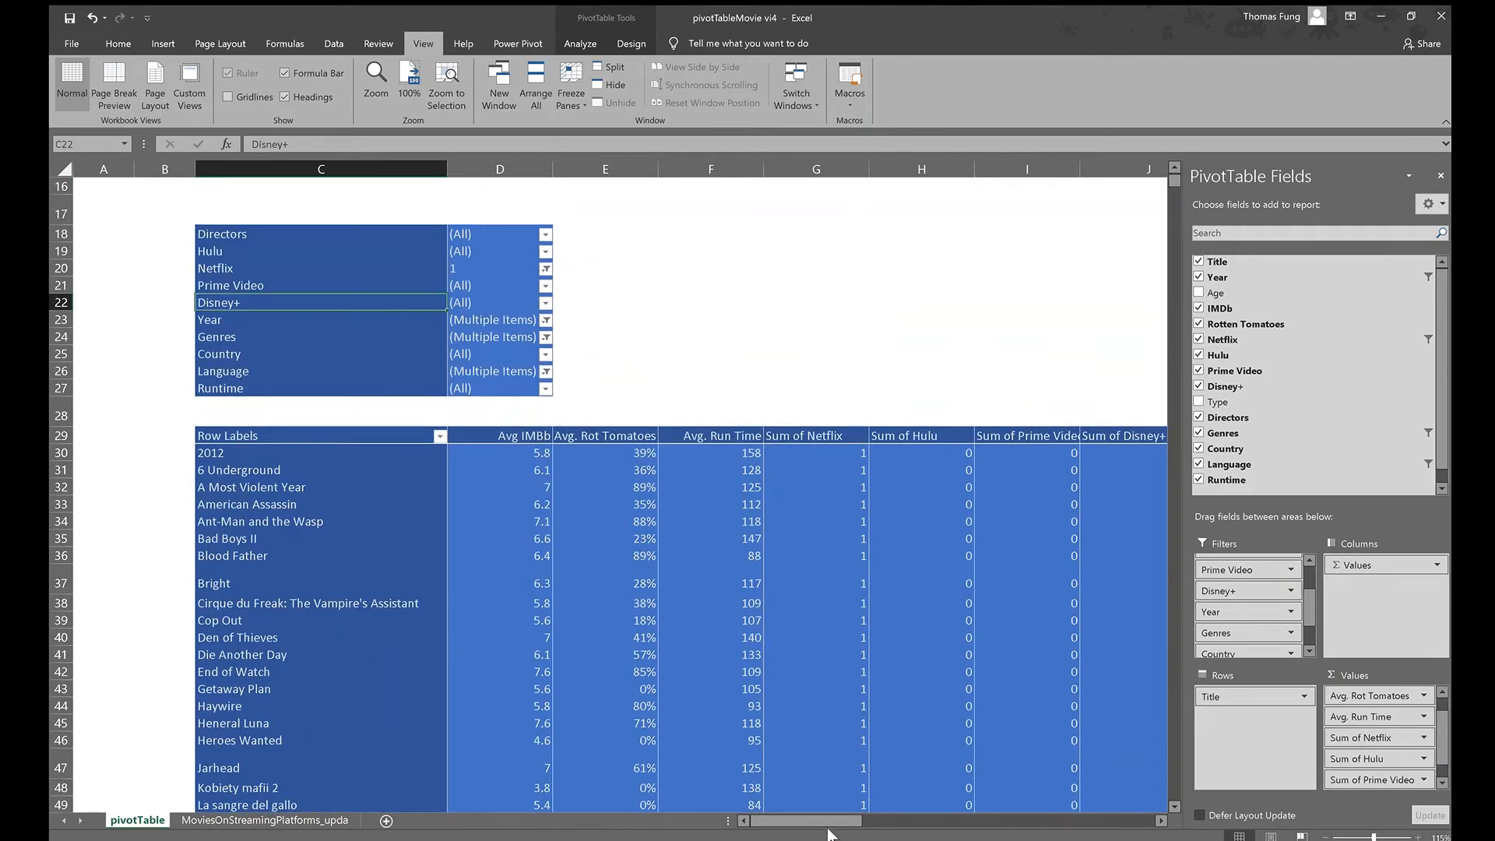
mouse_move(835, 827)
mouse_down()
mouse_move(869, 828)
mouse_move(839, 829)
mouse_up()
scroll(762, 737, down, 1)
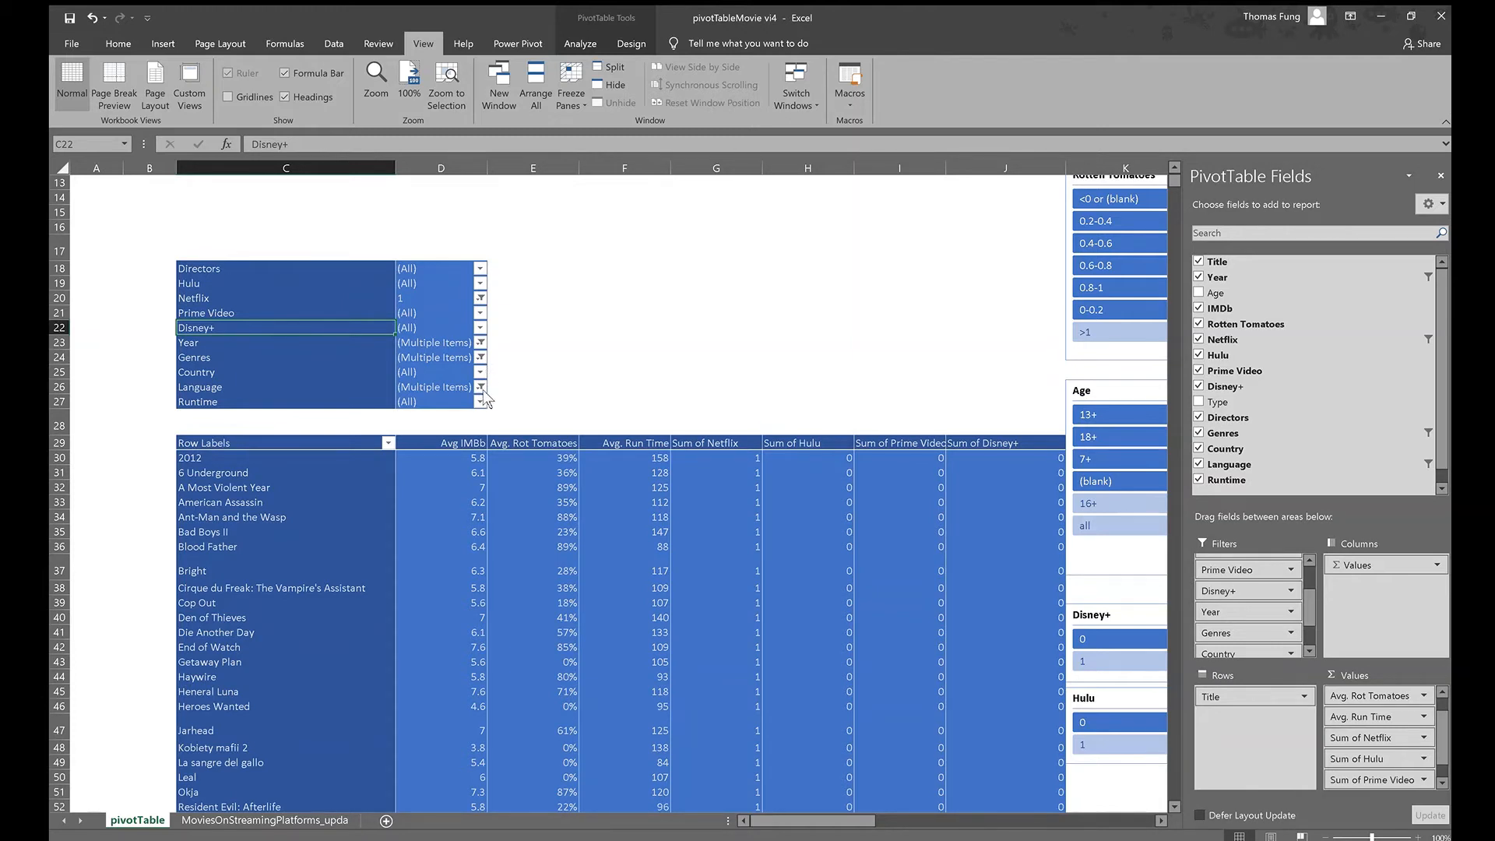
scroll(440, 567, down, 3)
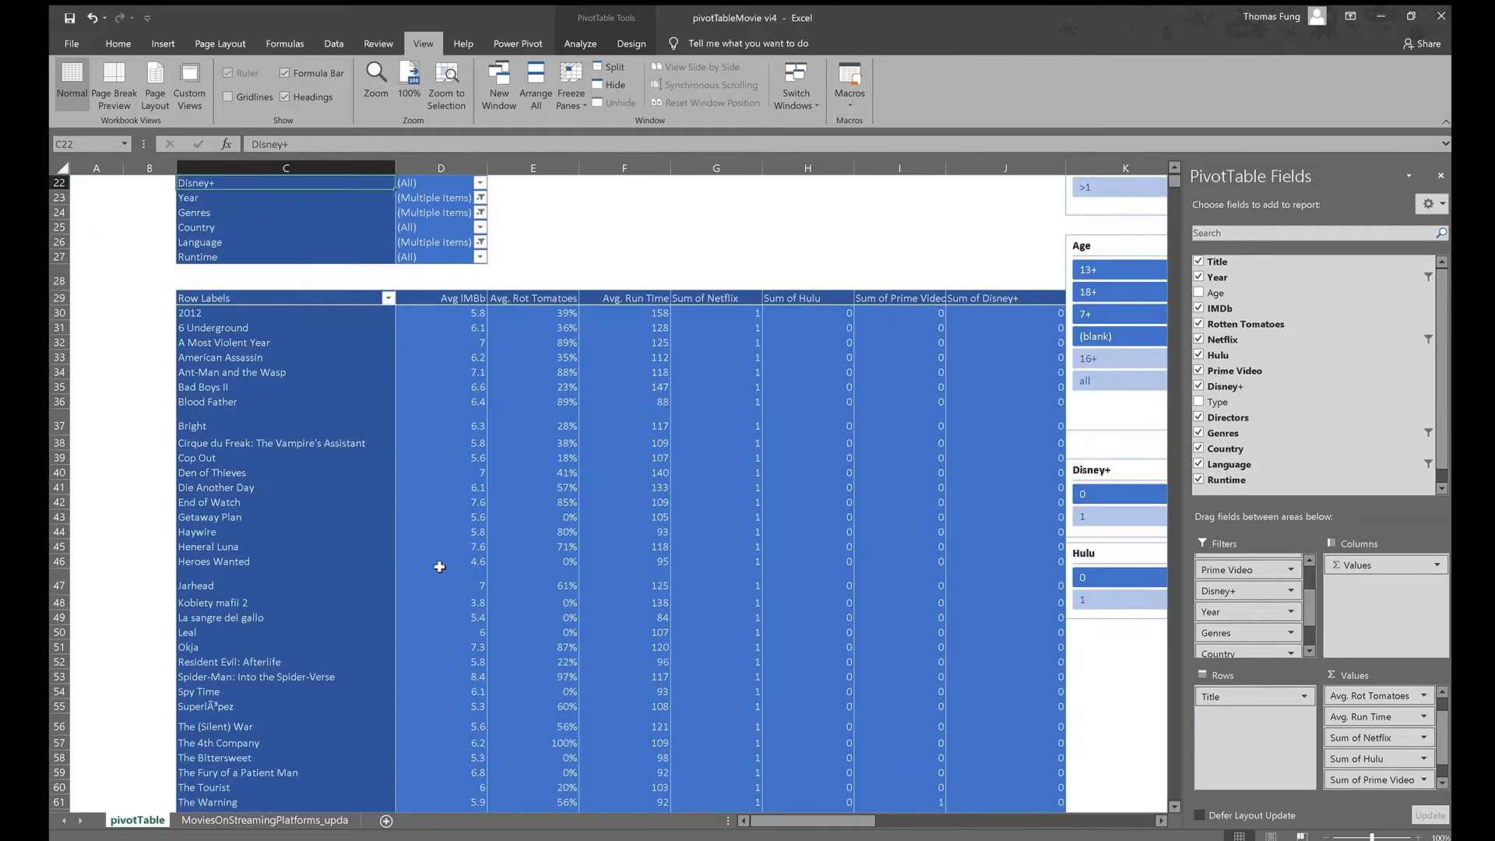
Sort the filtered titles by Avg IMDb from highest to lowest and select the top title, Spider-Man: Into the Spider-Verse
click(466, 301)
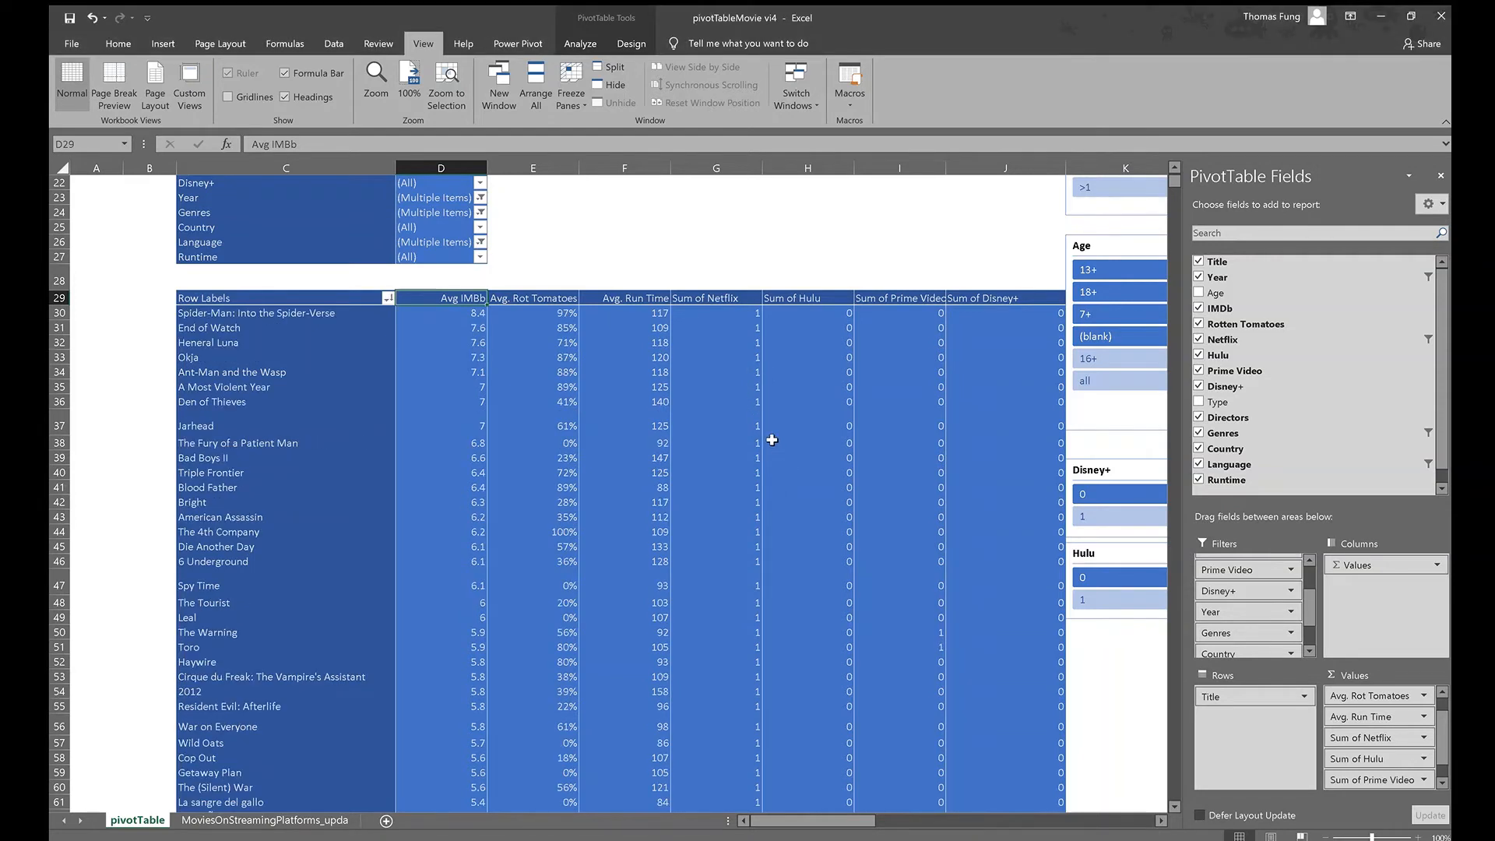
click(236, 316)
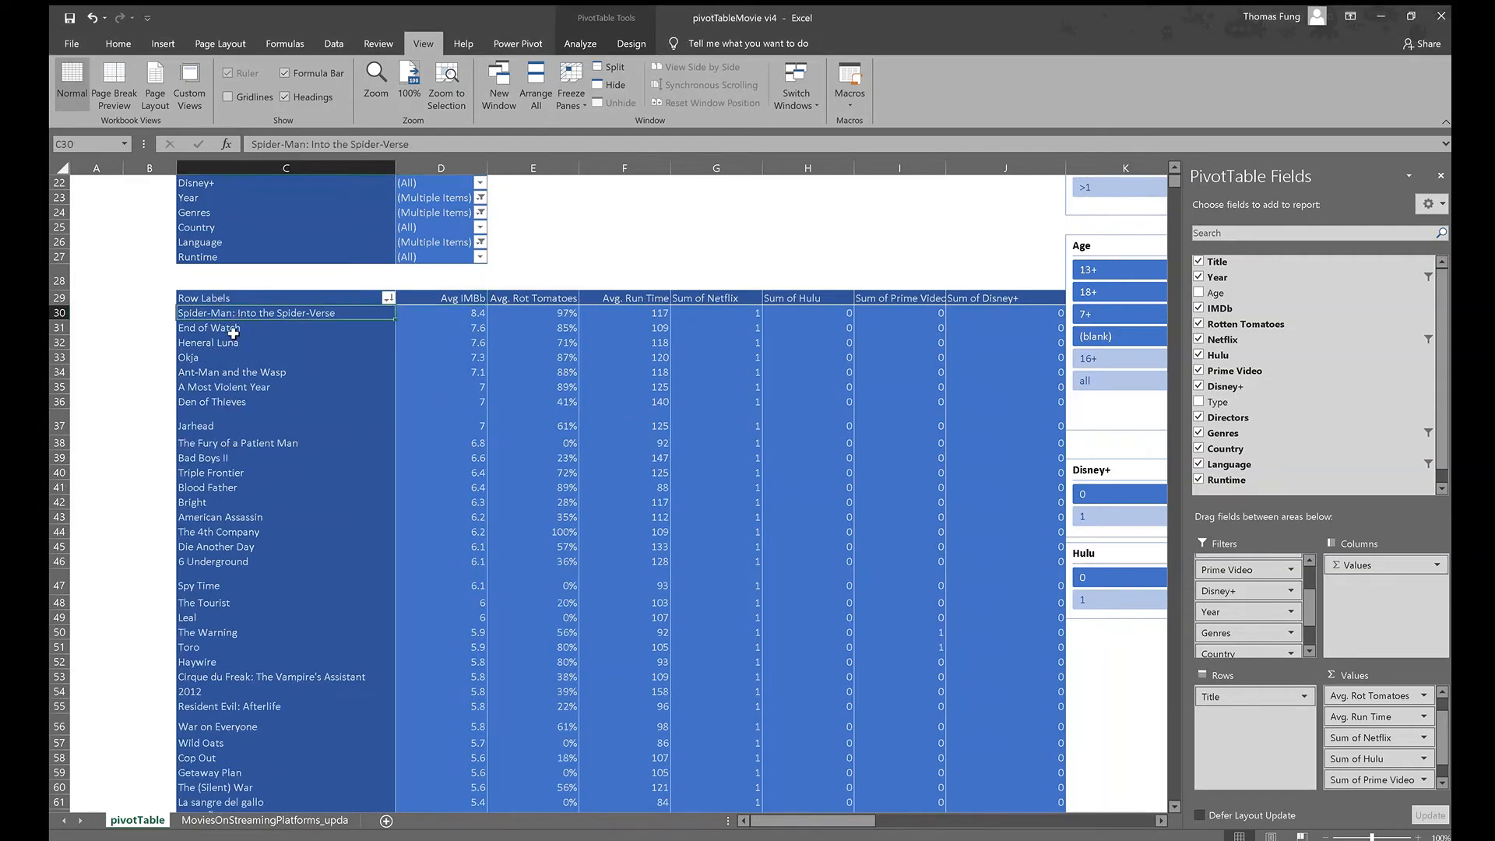
scroll(346, 443, up, 3)
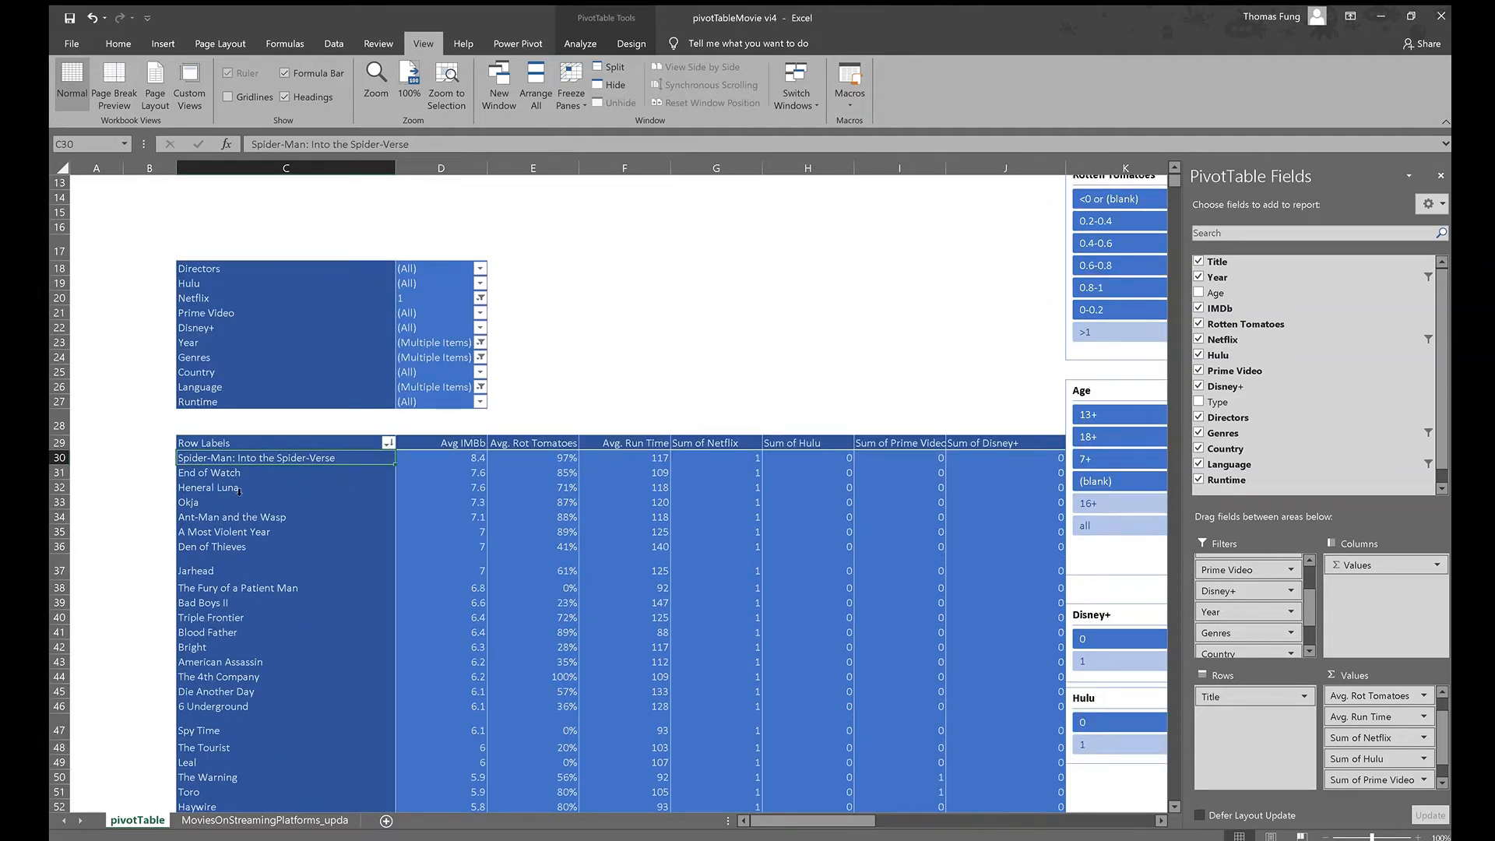
Look over the sorted Netflix titles below the top one together with the report filters above them
key(Down)
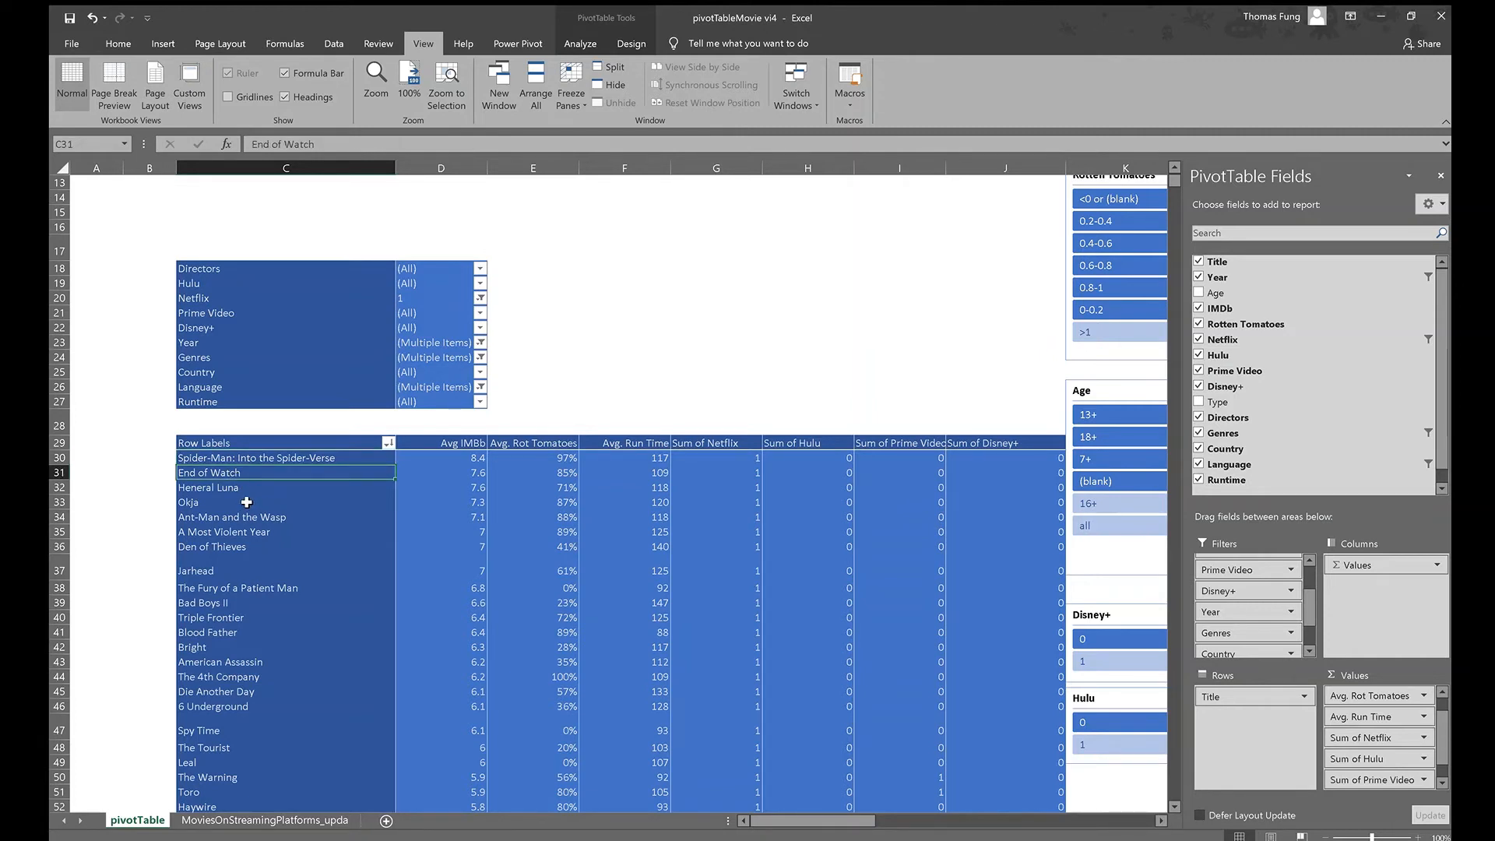
click(515, 534)
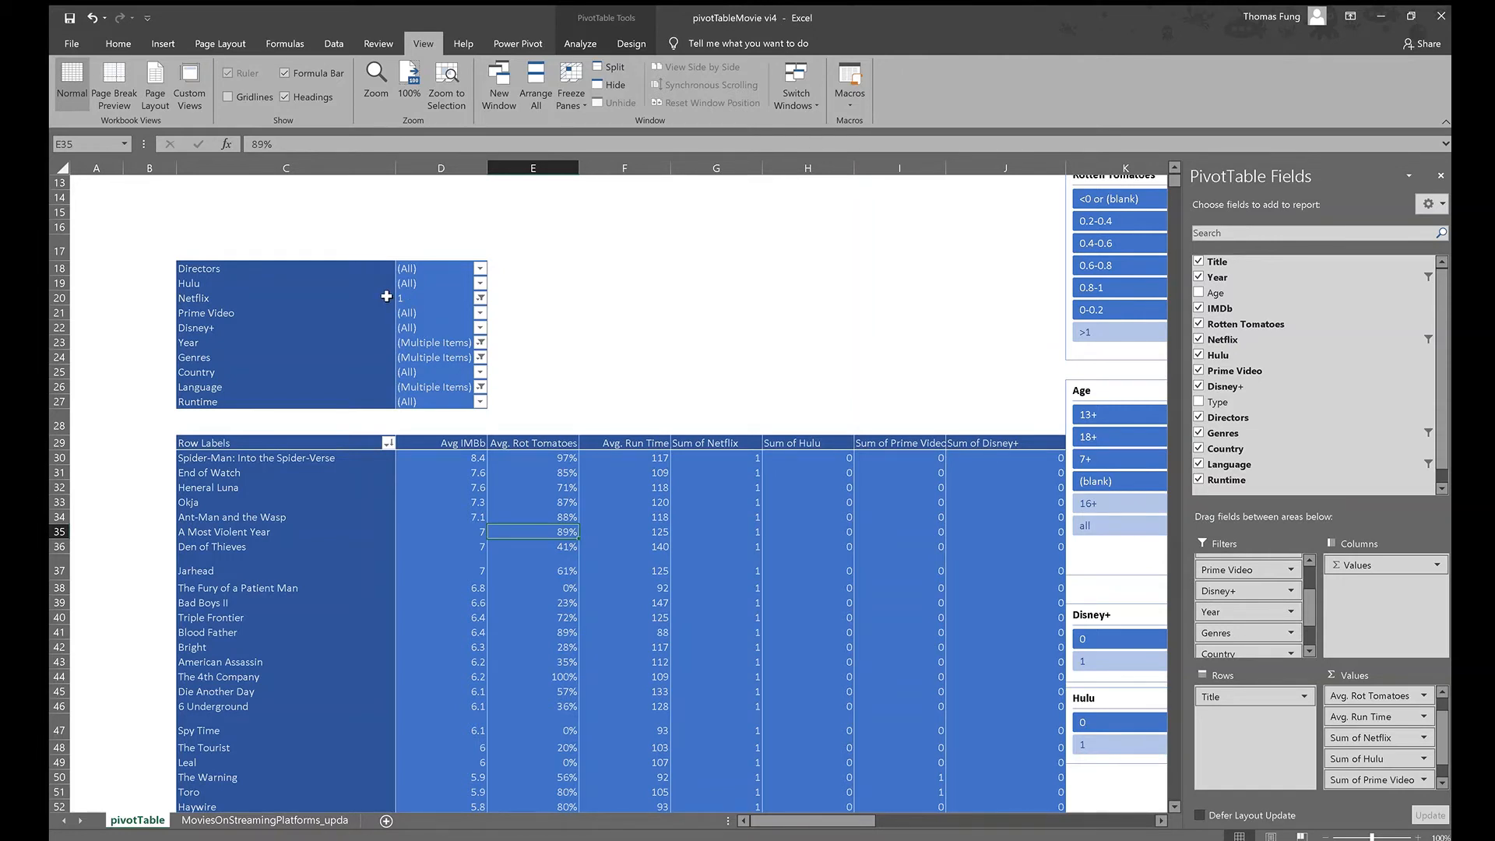
click(581, 300)
scroll(586, 308, up, 5)
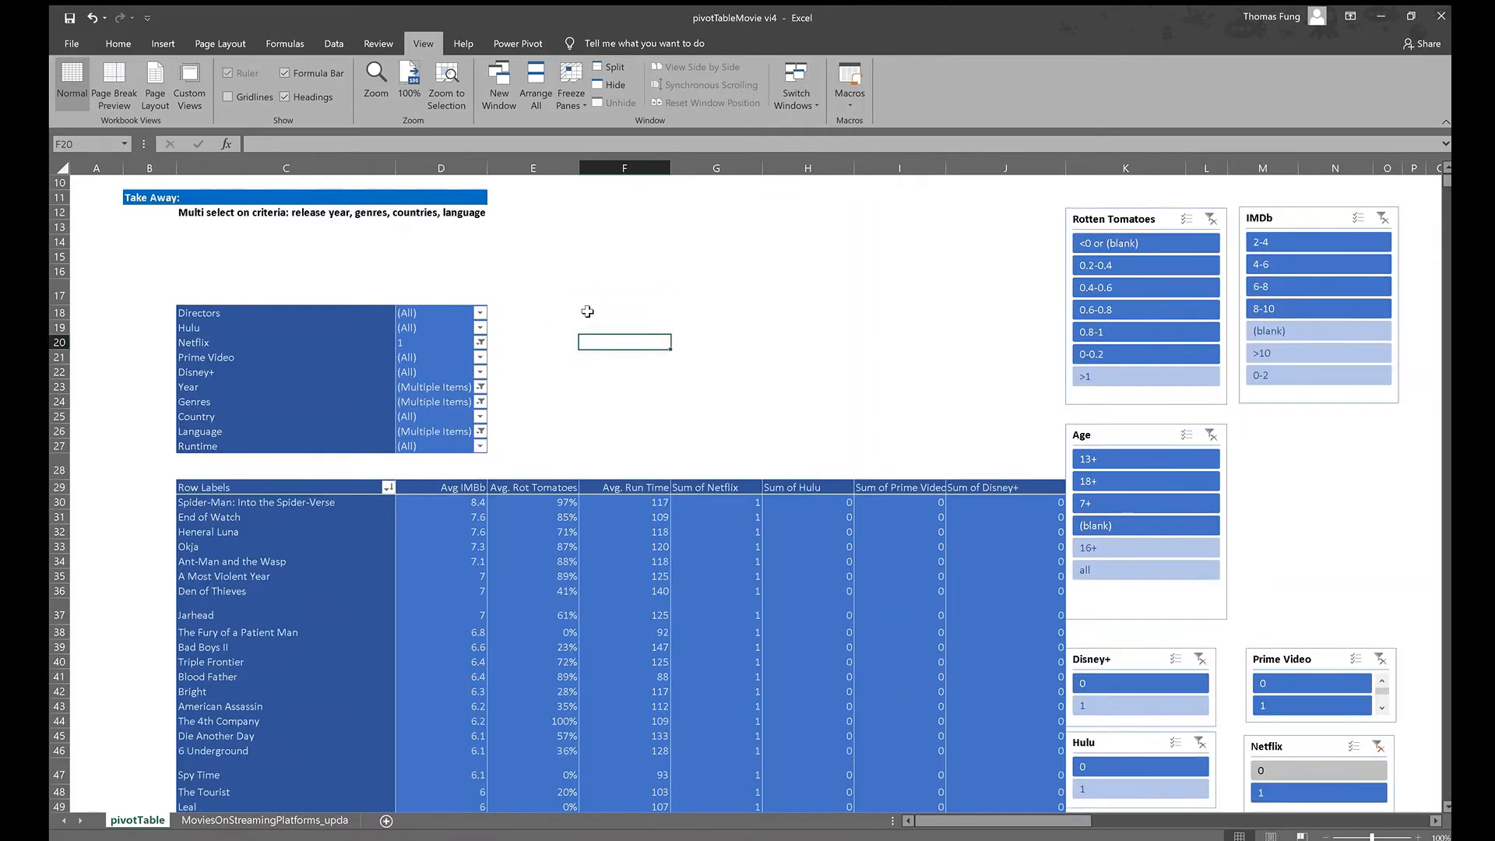
Go to the Platform and their Movie Contents section and read its numbered take-away questions
drag(989, 823, 1133, 829)
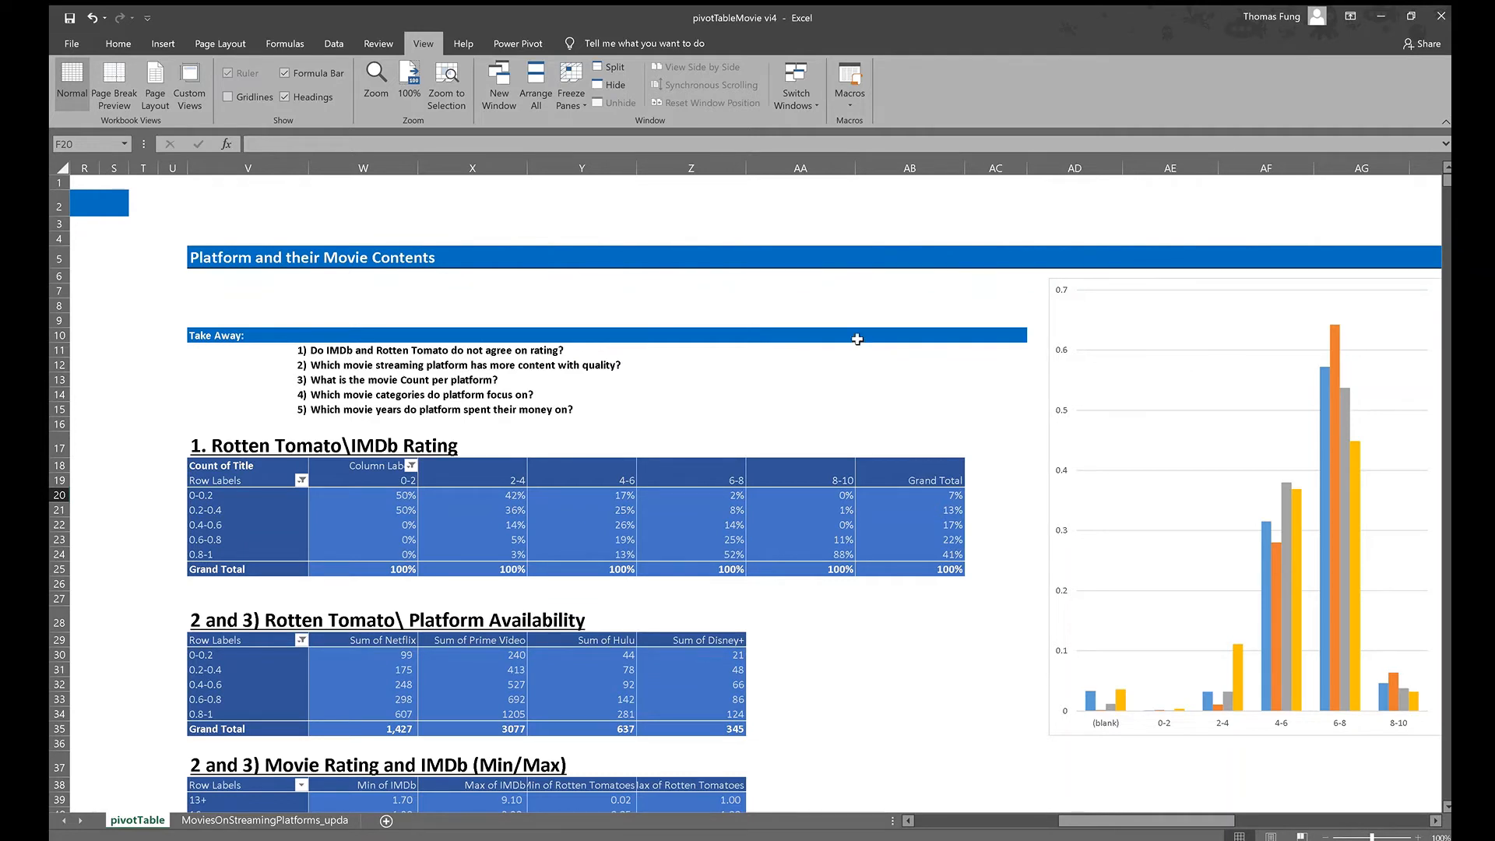
click(778, 424)
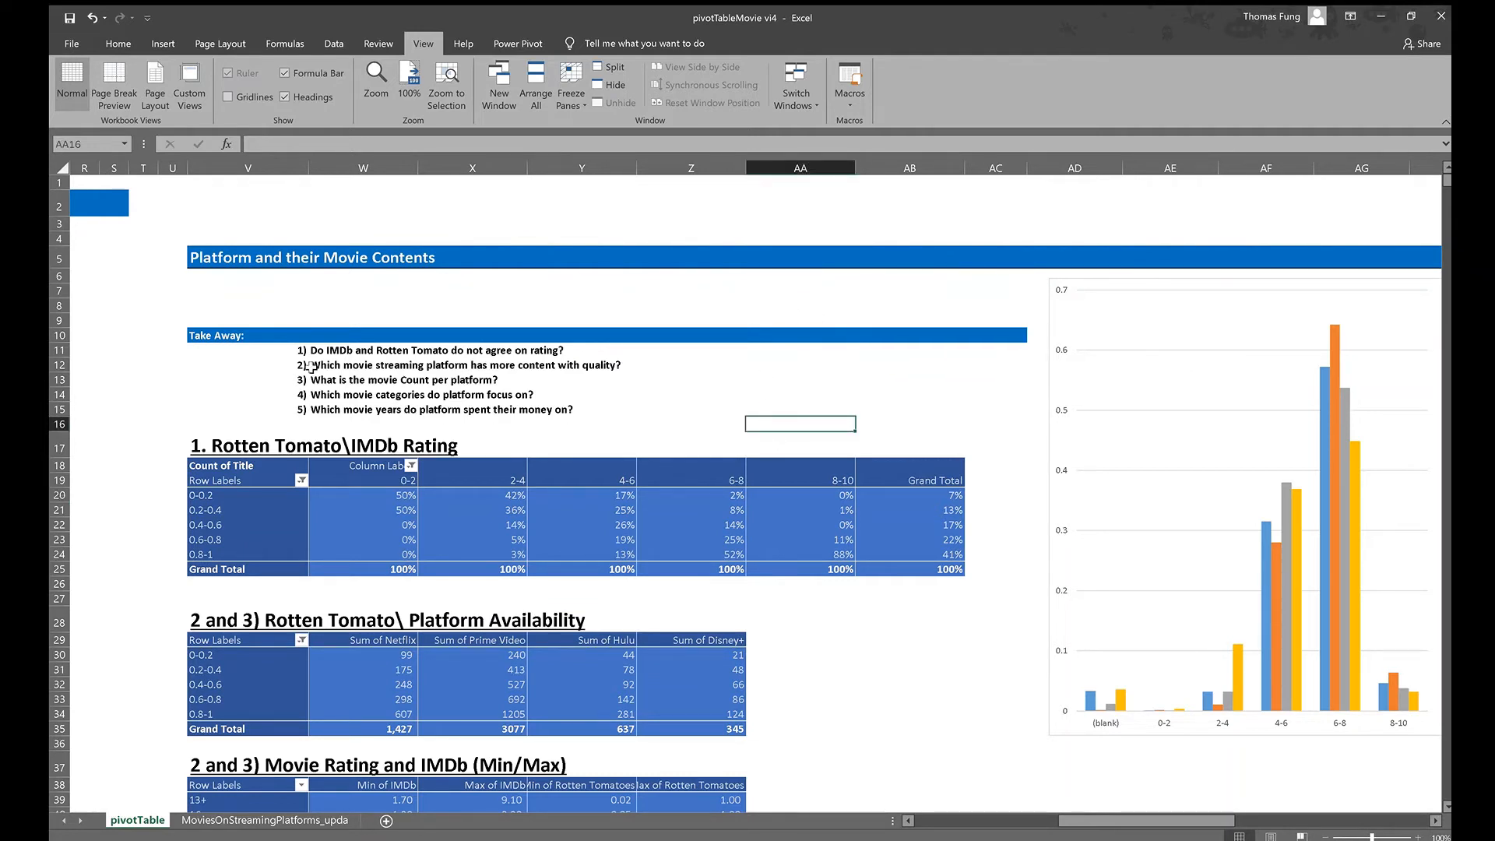
drag(294, 351, 303, 405)
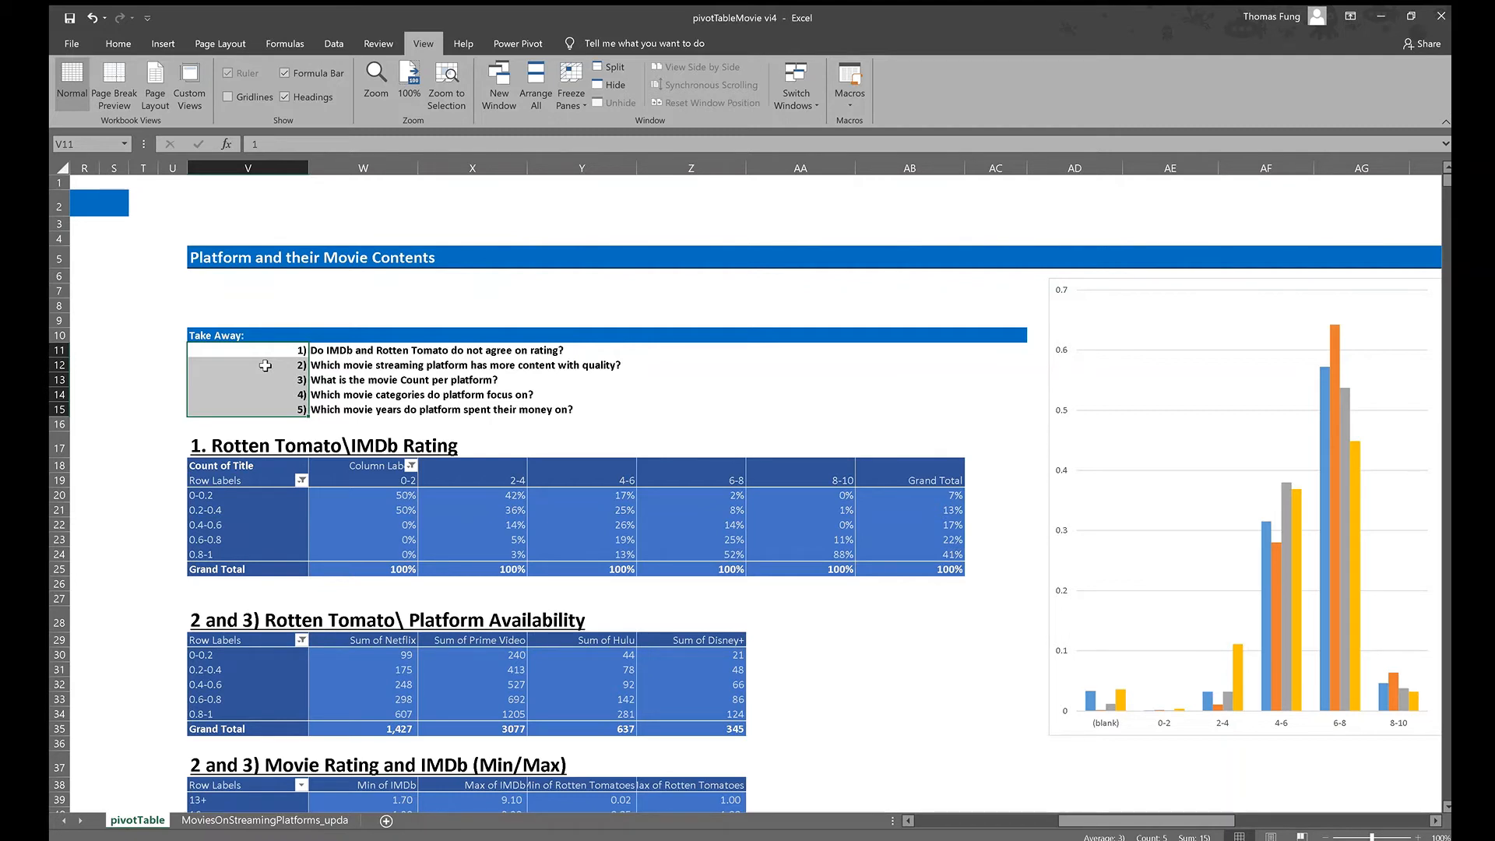
click(153, 452)
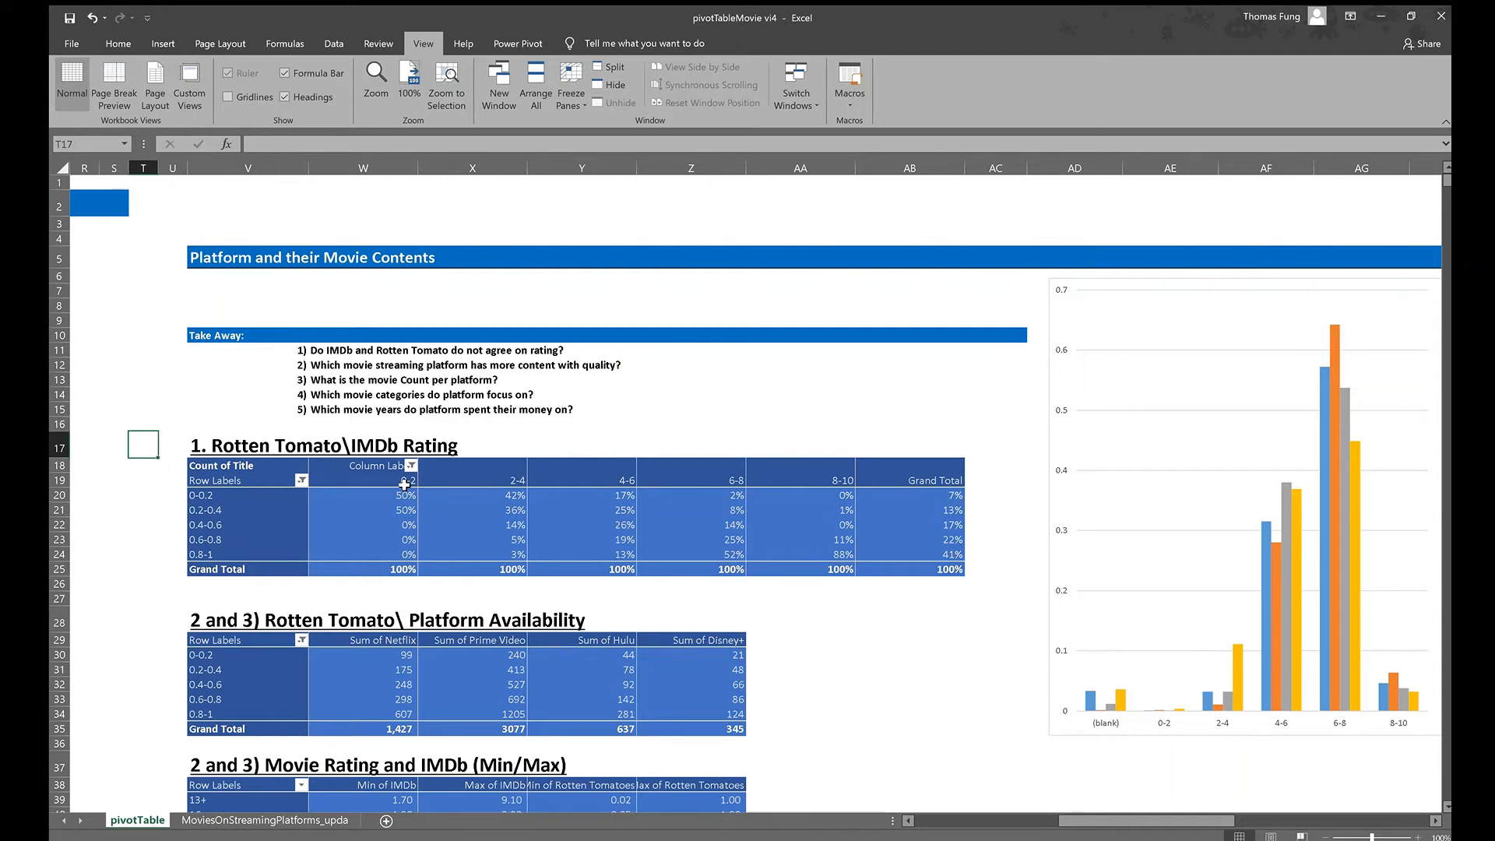
Compare the 0.8-1 row for IMDb bands 6-8 and 8-10 in the Rotten Tomato\IMDb Rating table
click(730, 556)
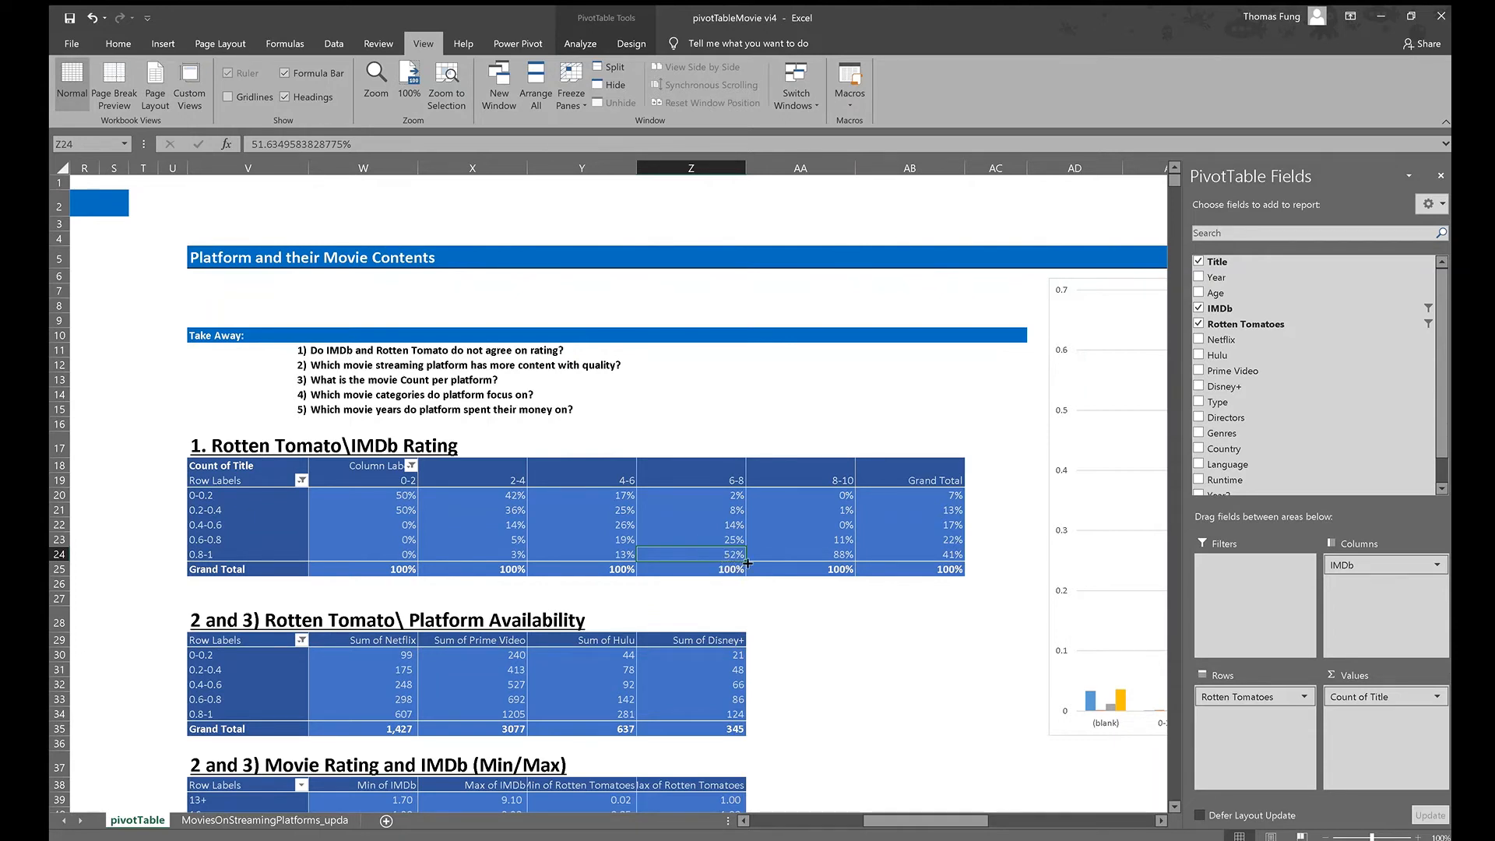
click(840, 557)
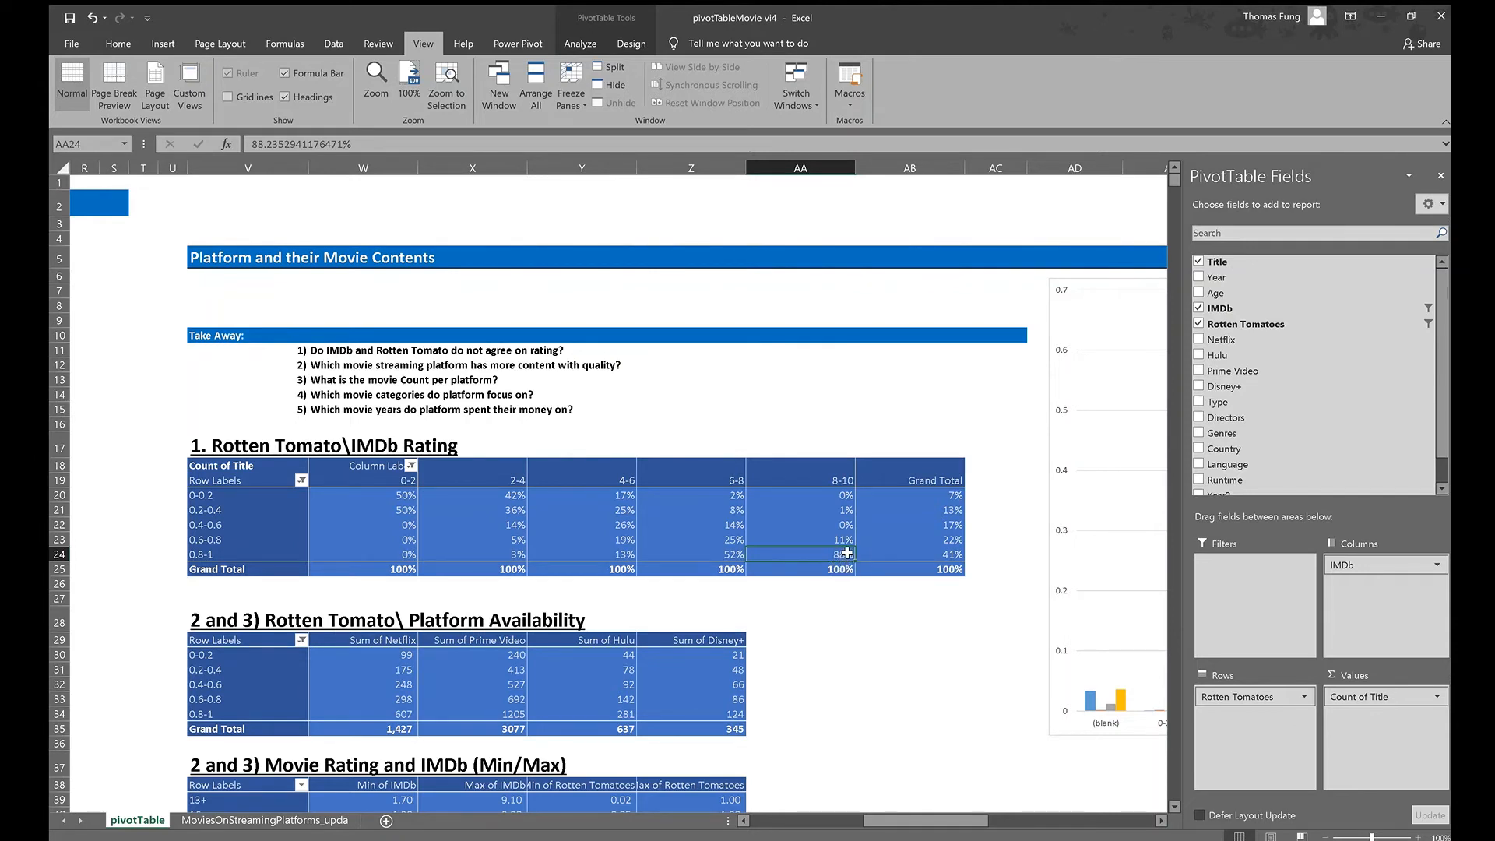
click(831, 620)
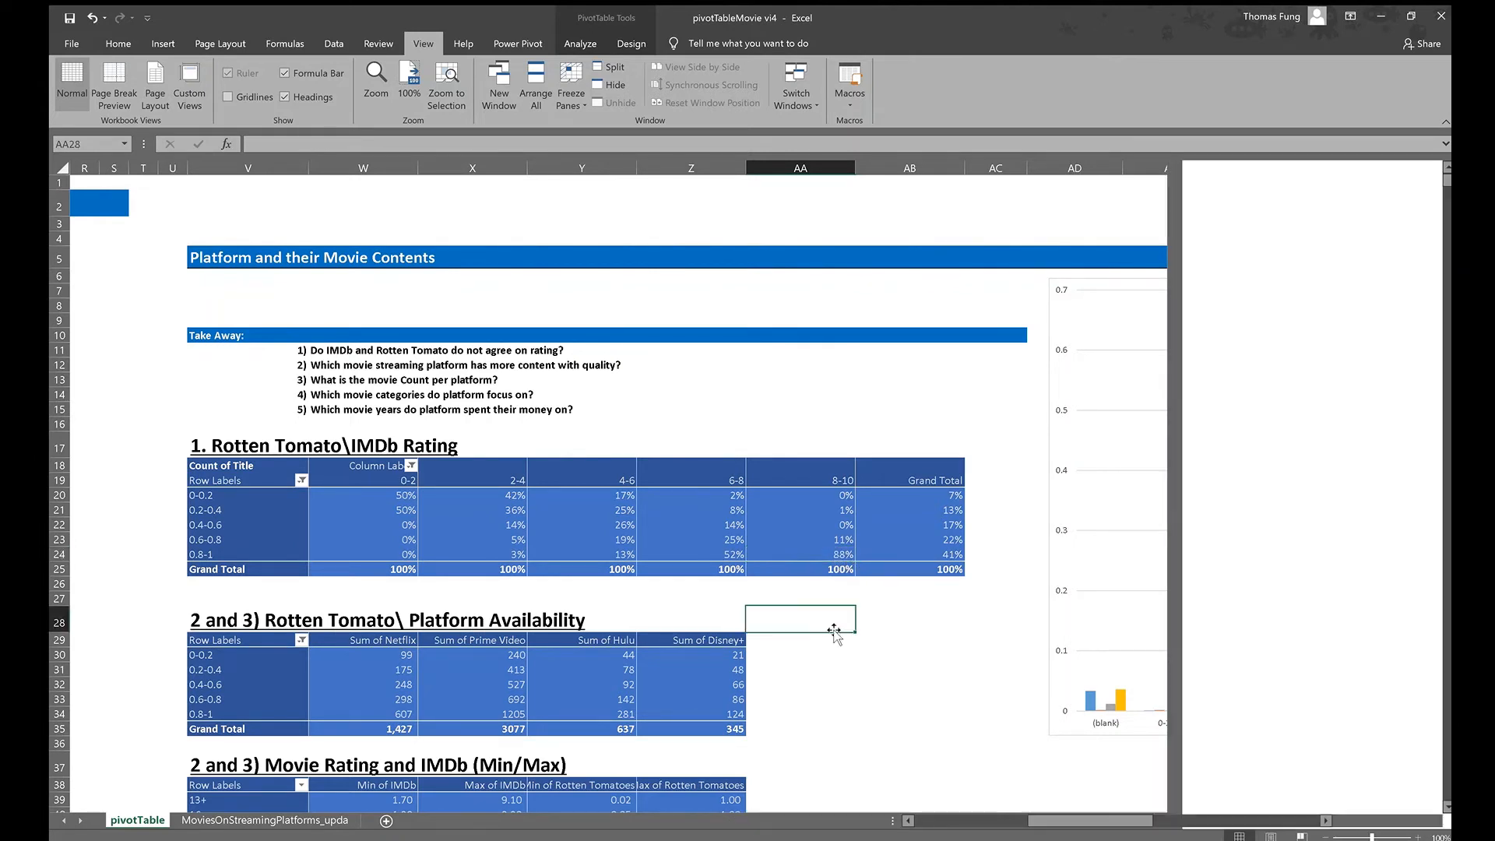
Examine the 0.6-0.8 and 0.8-1 rows and every platform's grand total in the Rotten Tomato\ Platform Availability table
scroll(812, 650, down, 3)
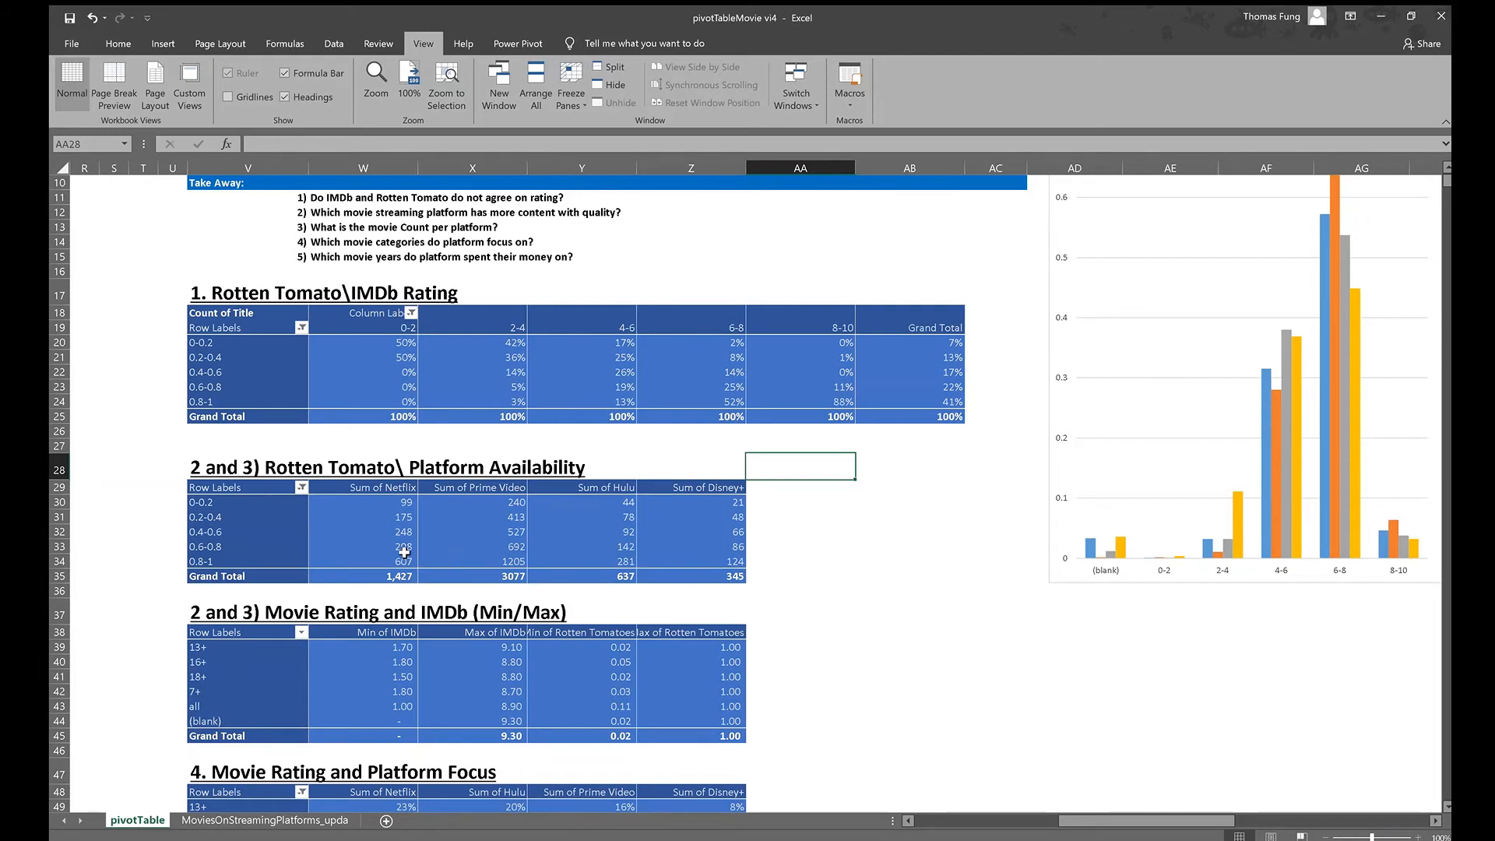
drag(391, 547, 697, 558)
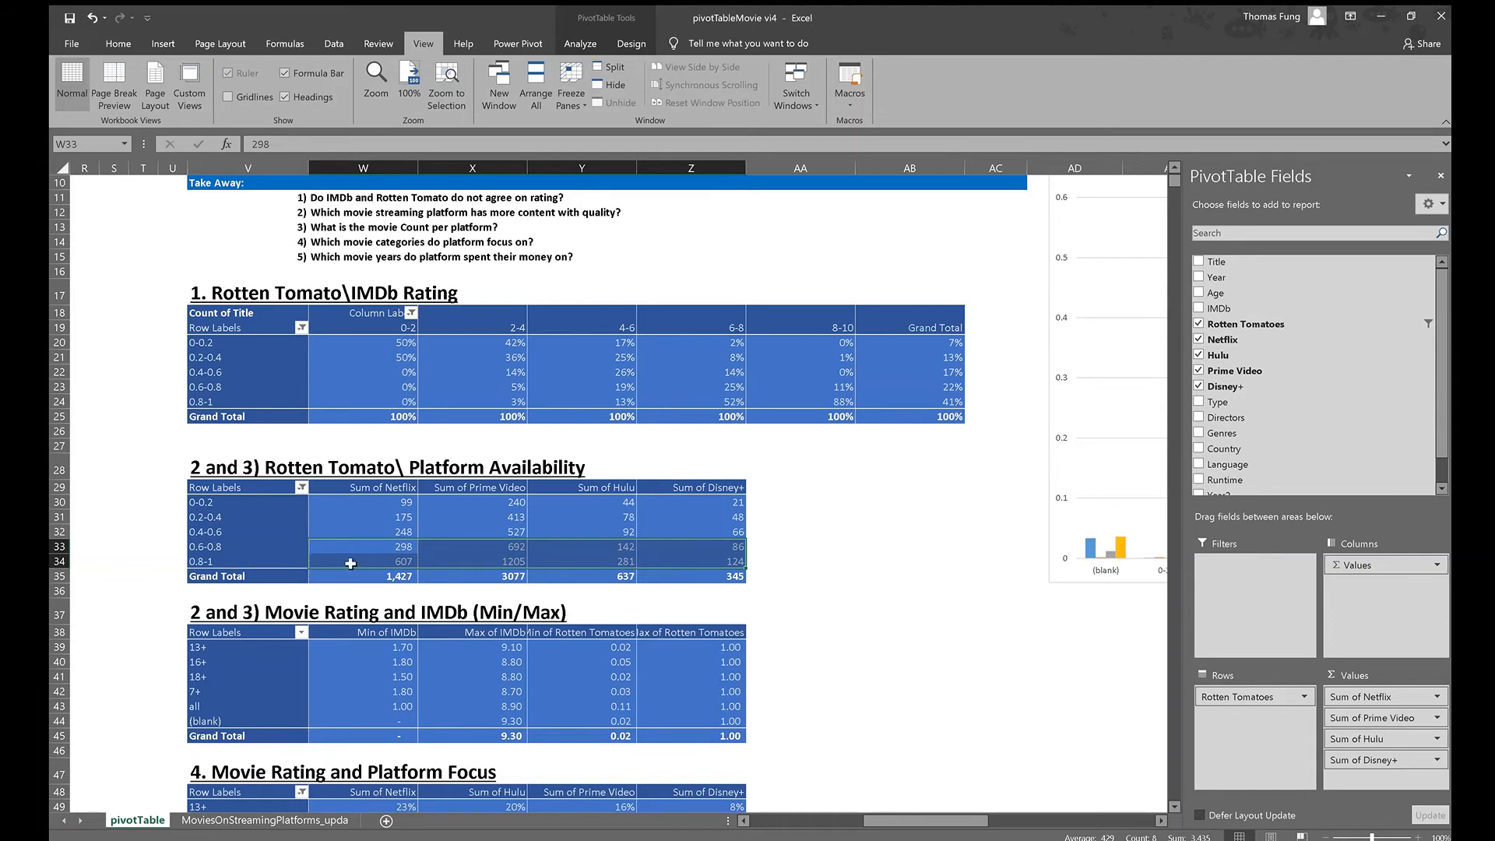
click(393, 578)
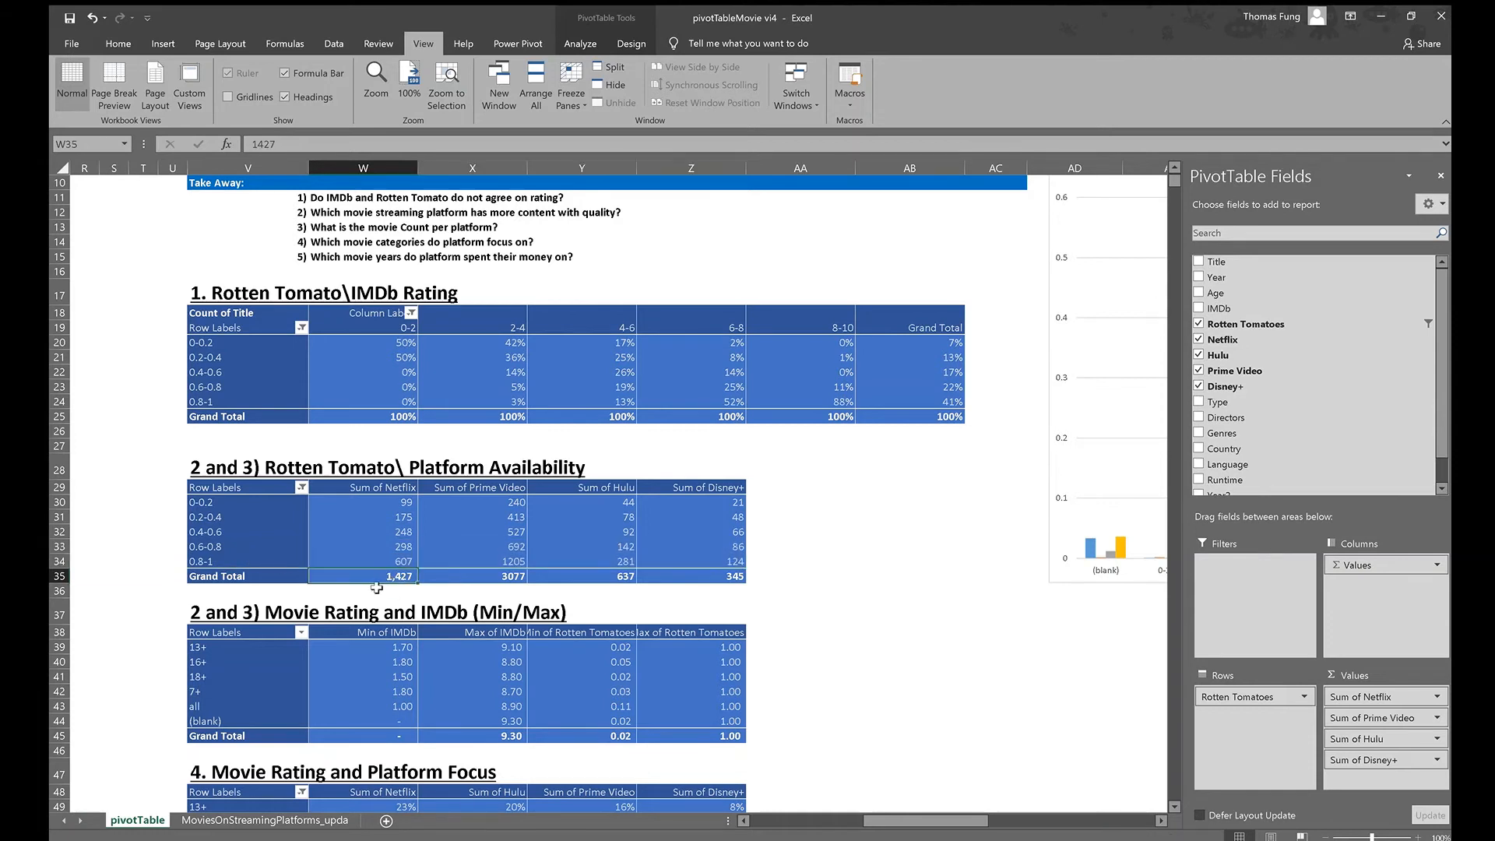
click(478, 574)
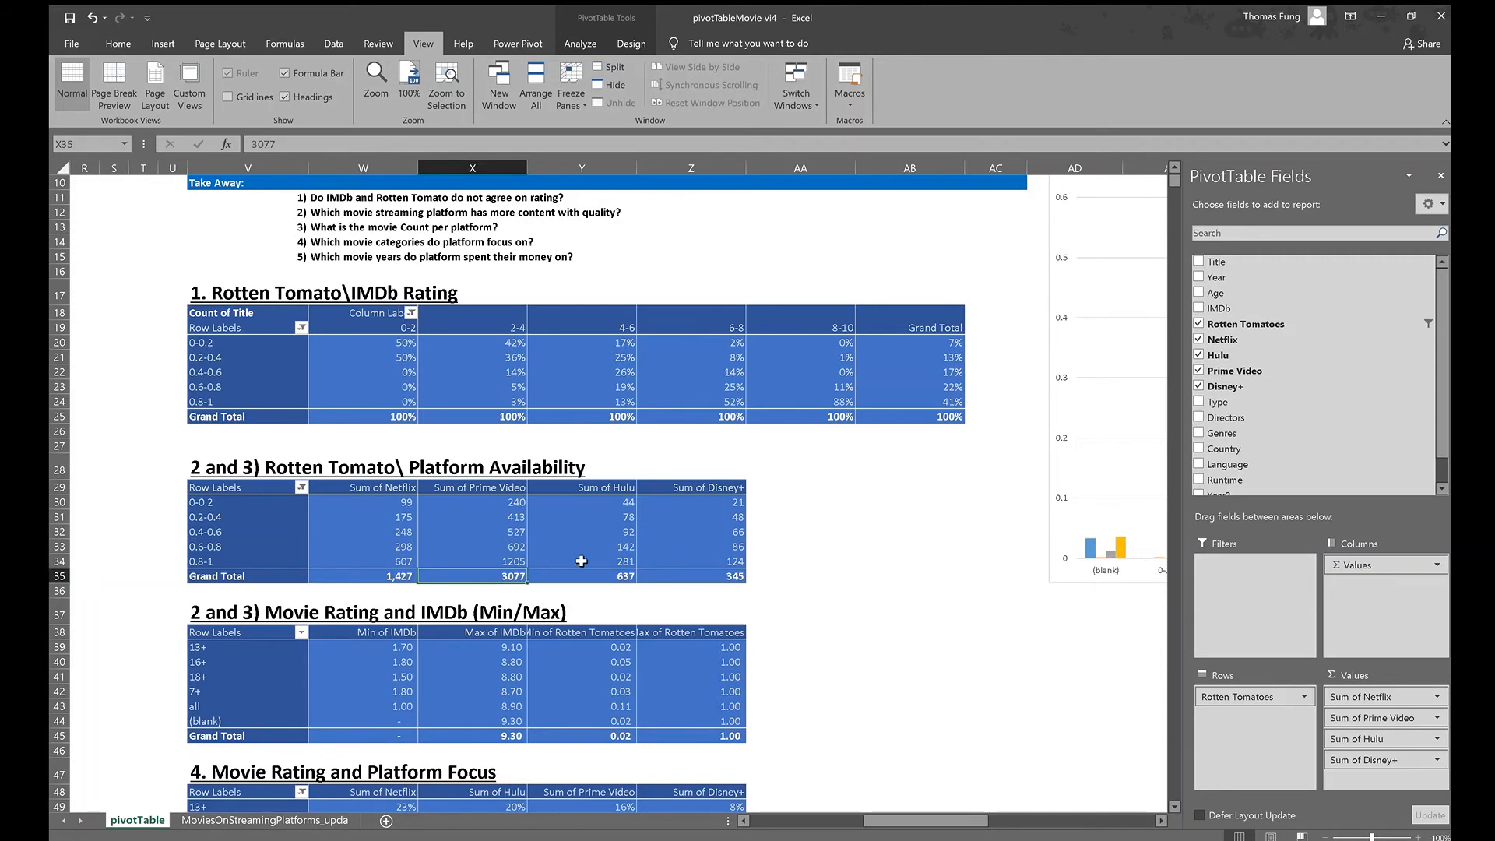
click(608, 580)
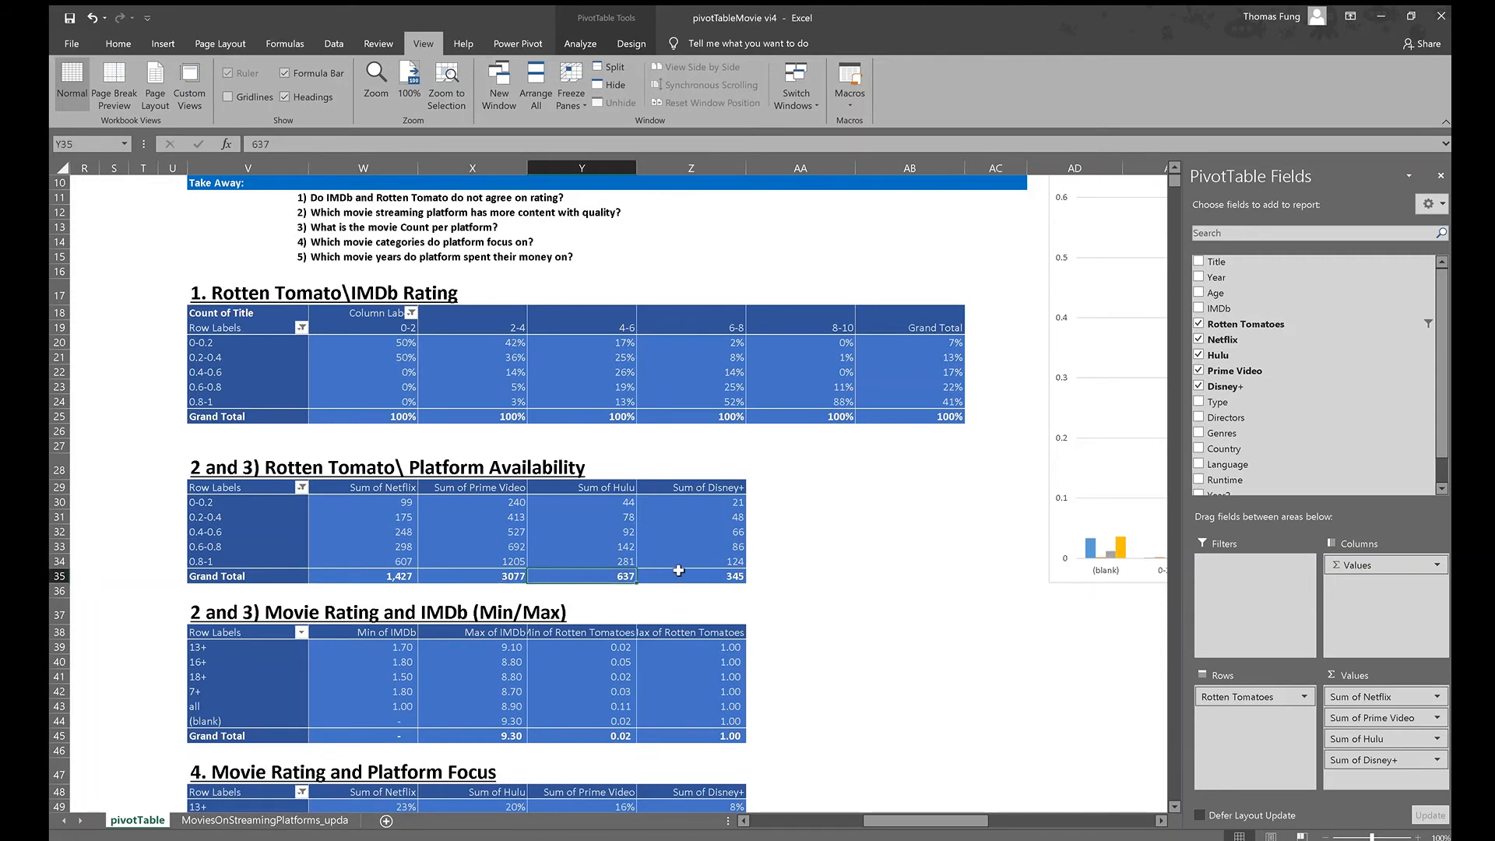
click(682, 580)
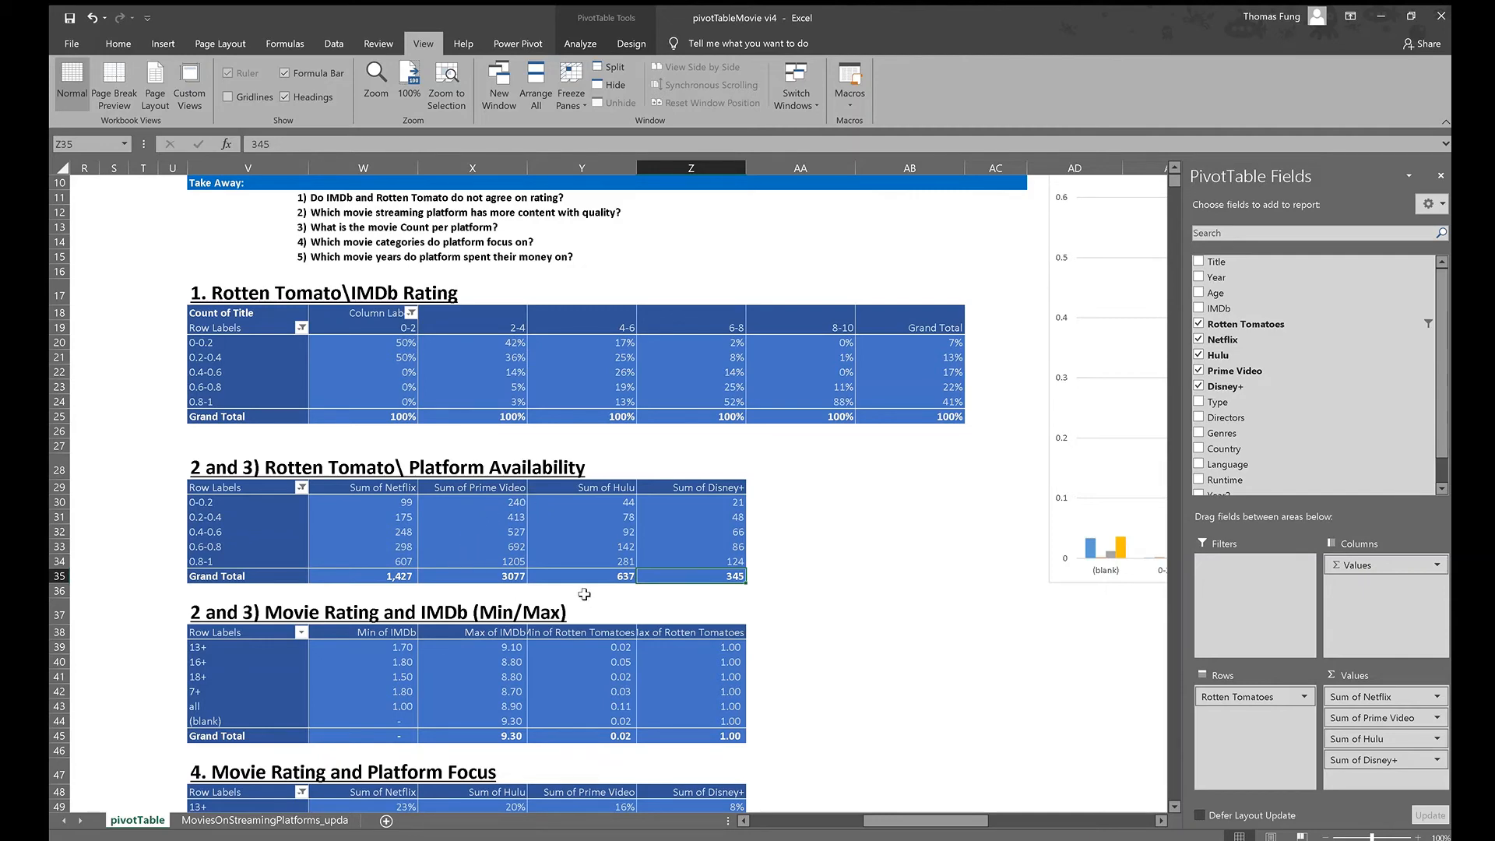
Examine the age ratings and their Min of IMDb values in the Movie Rating and IMDb (Min/Max) table
scroll(584, 588, down, 2)
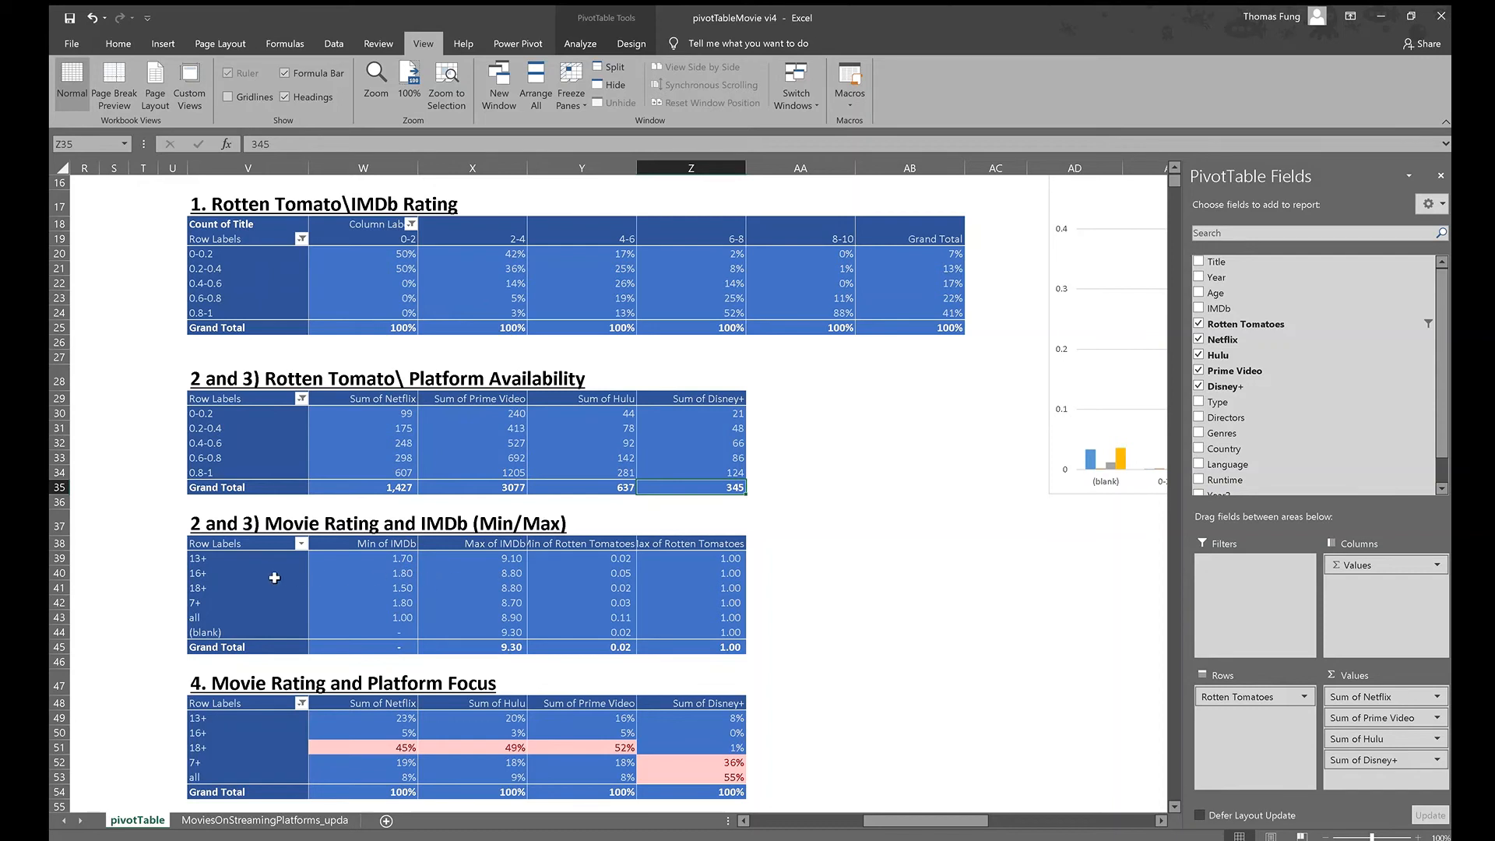
click(384, 558)
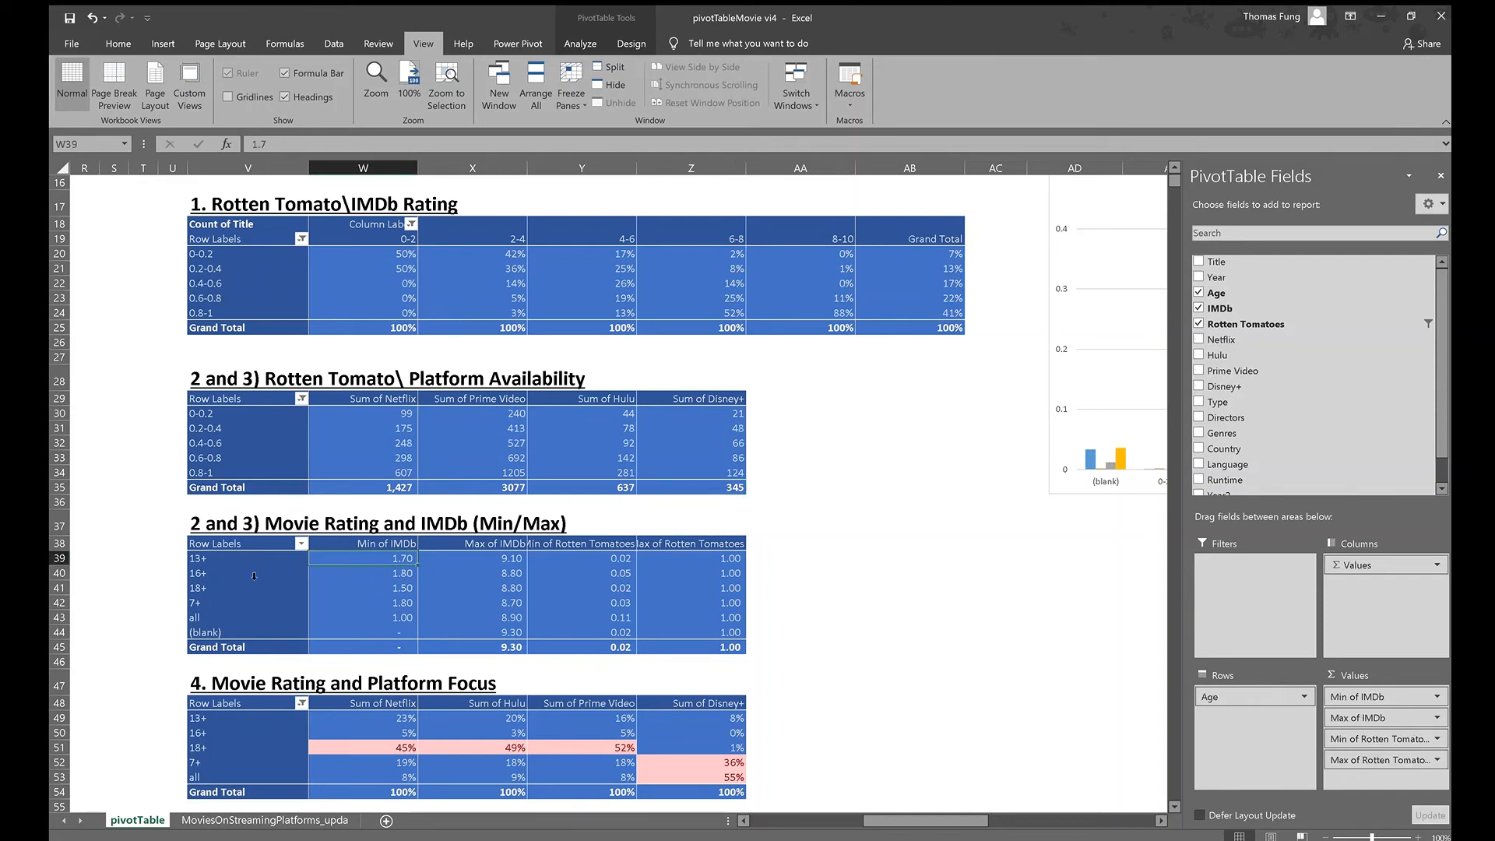
drag(249, 561, 247, 608)
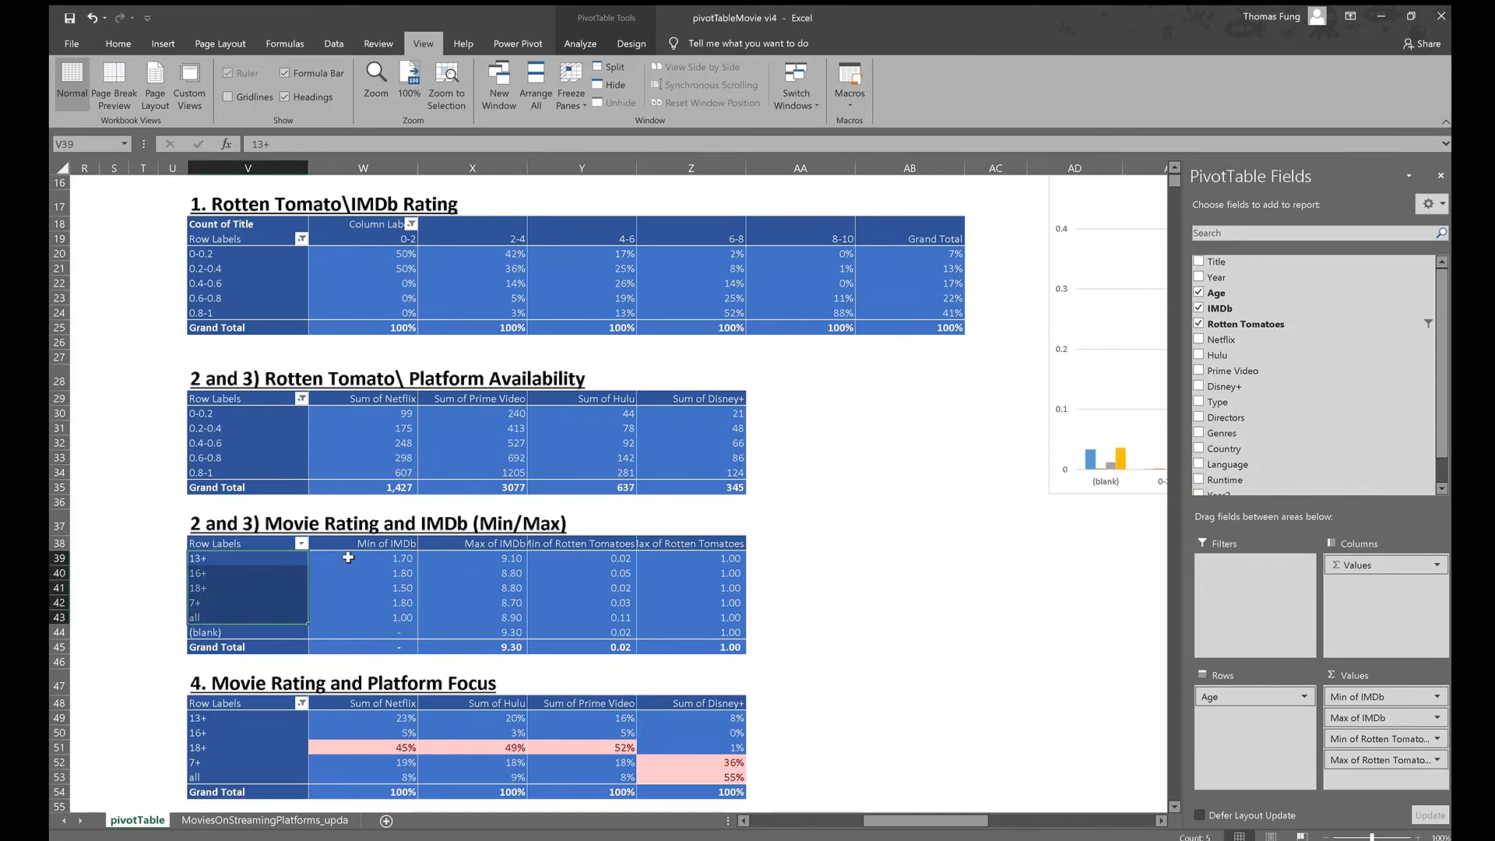
drag(341, 561, 347, 617)
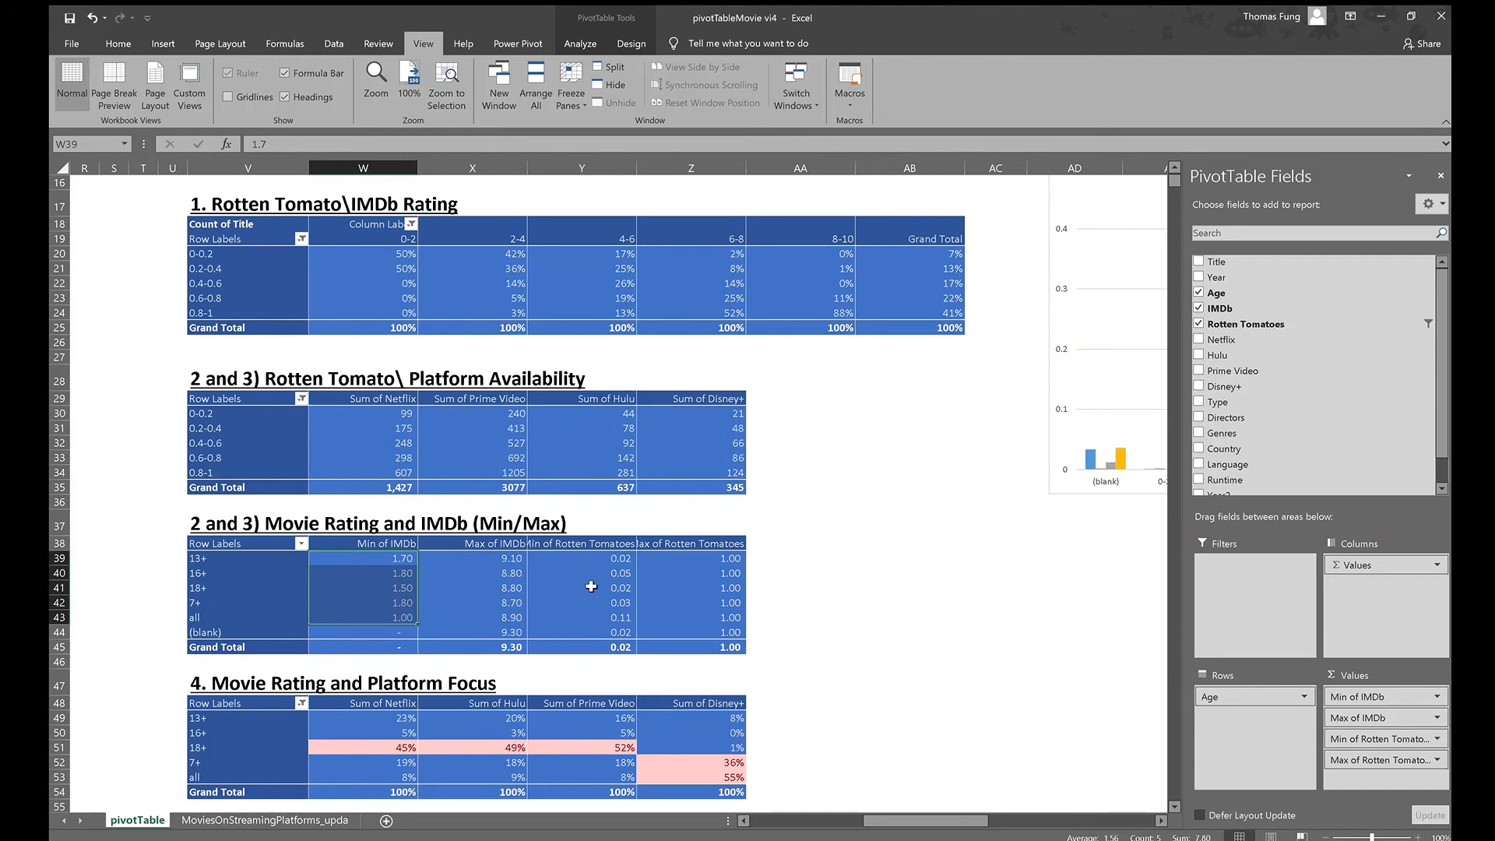
Format the Min of Rotten Tomatoes values as percentages with one decimal and the Max of Rotten Tomatoes values as whole percentages, excluding the grand totals
drag(614, 561, 619, 631)
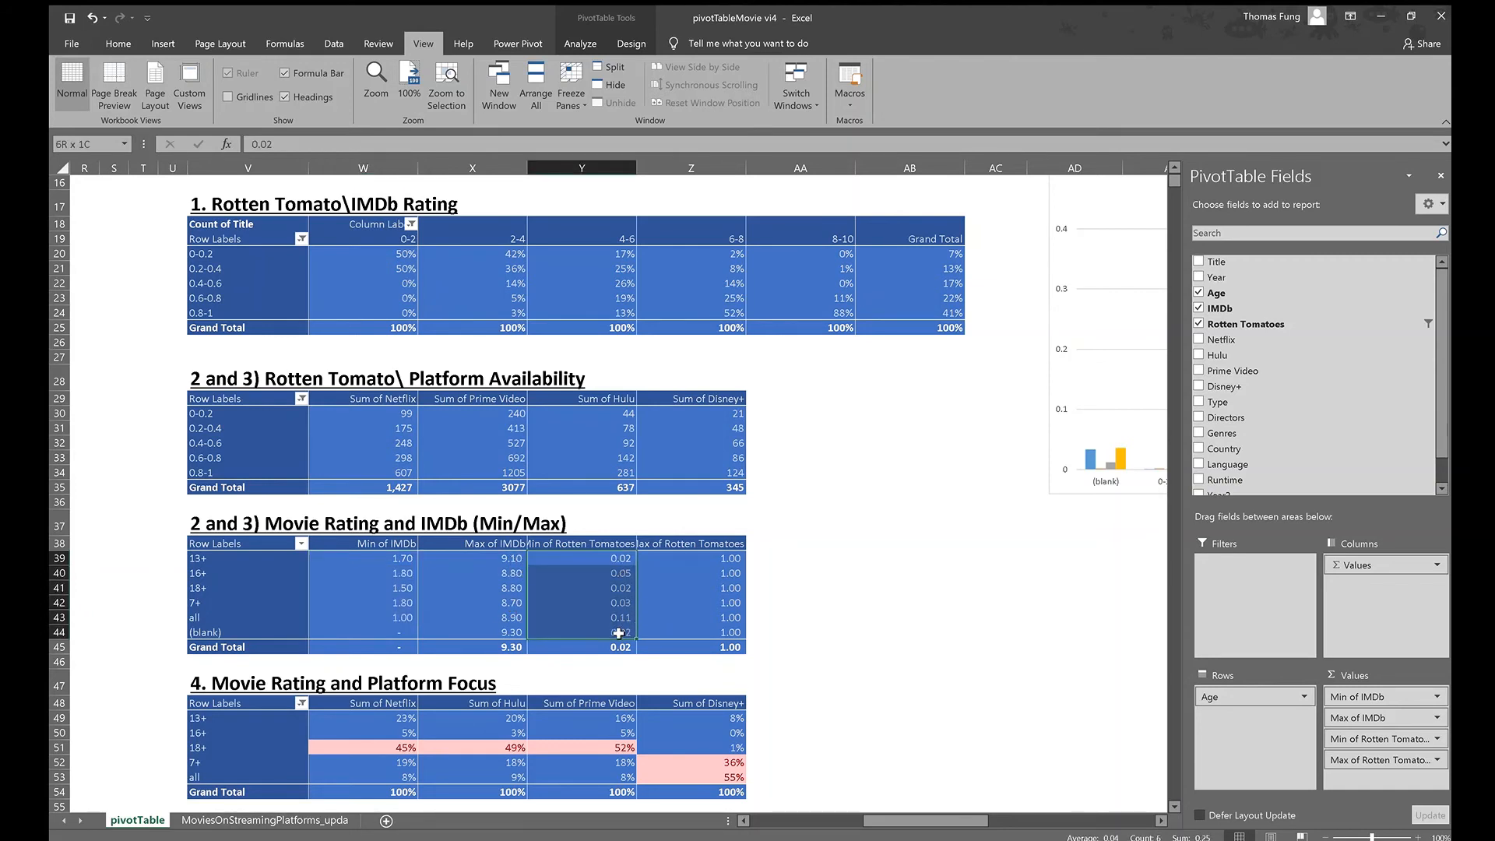
click(140, 43)
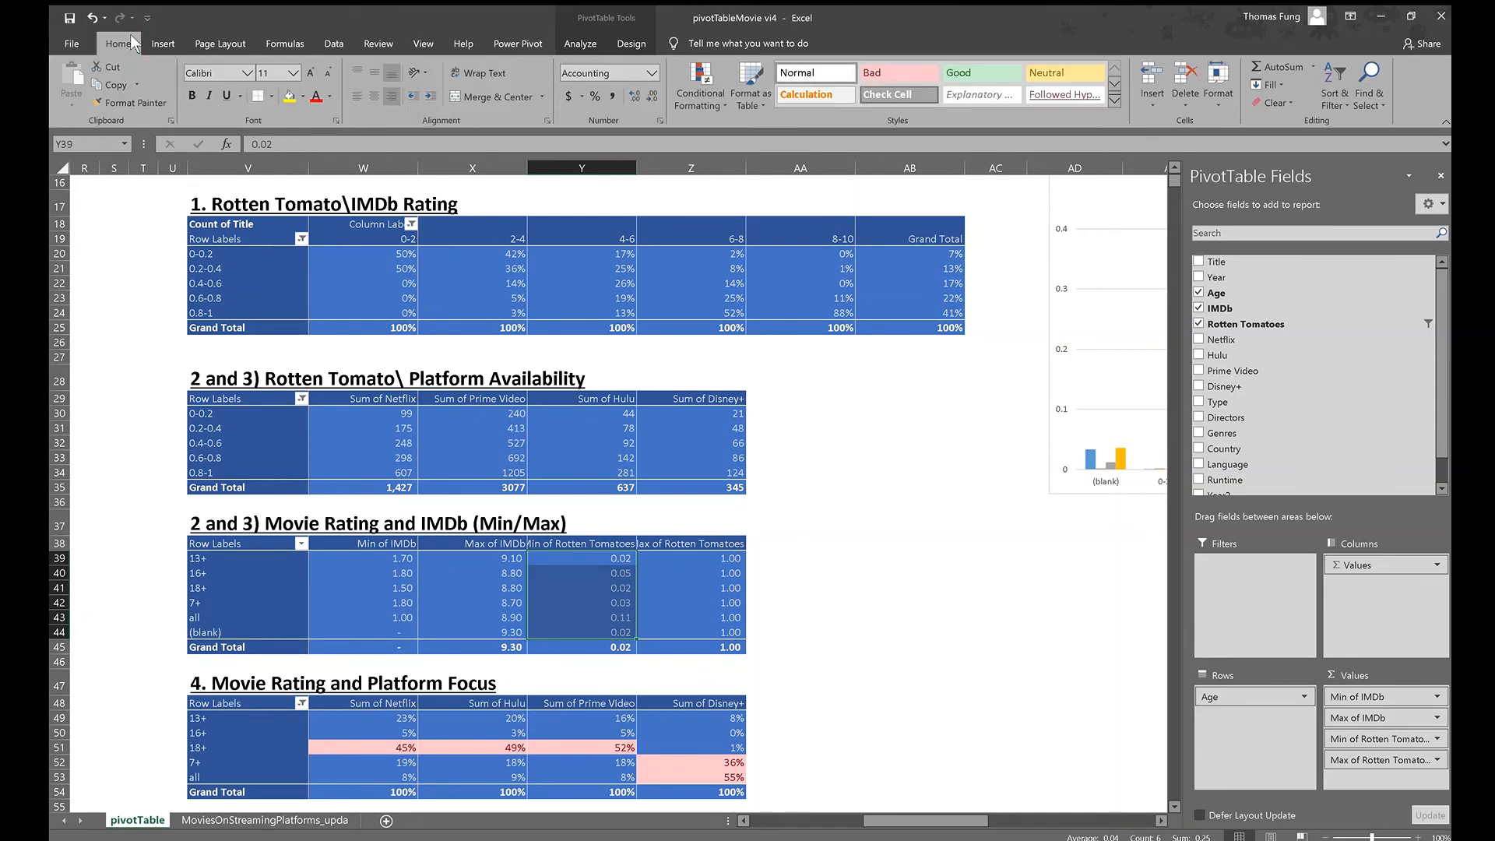
click(595, 96)
click(639, 98)
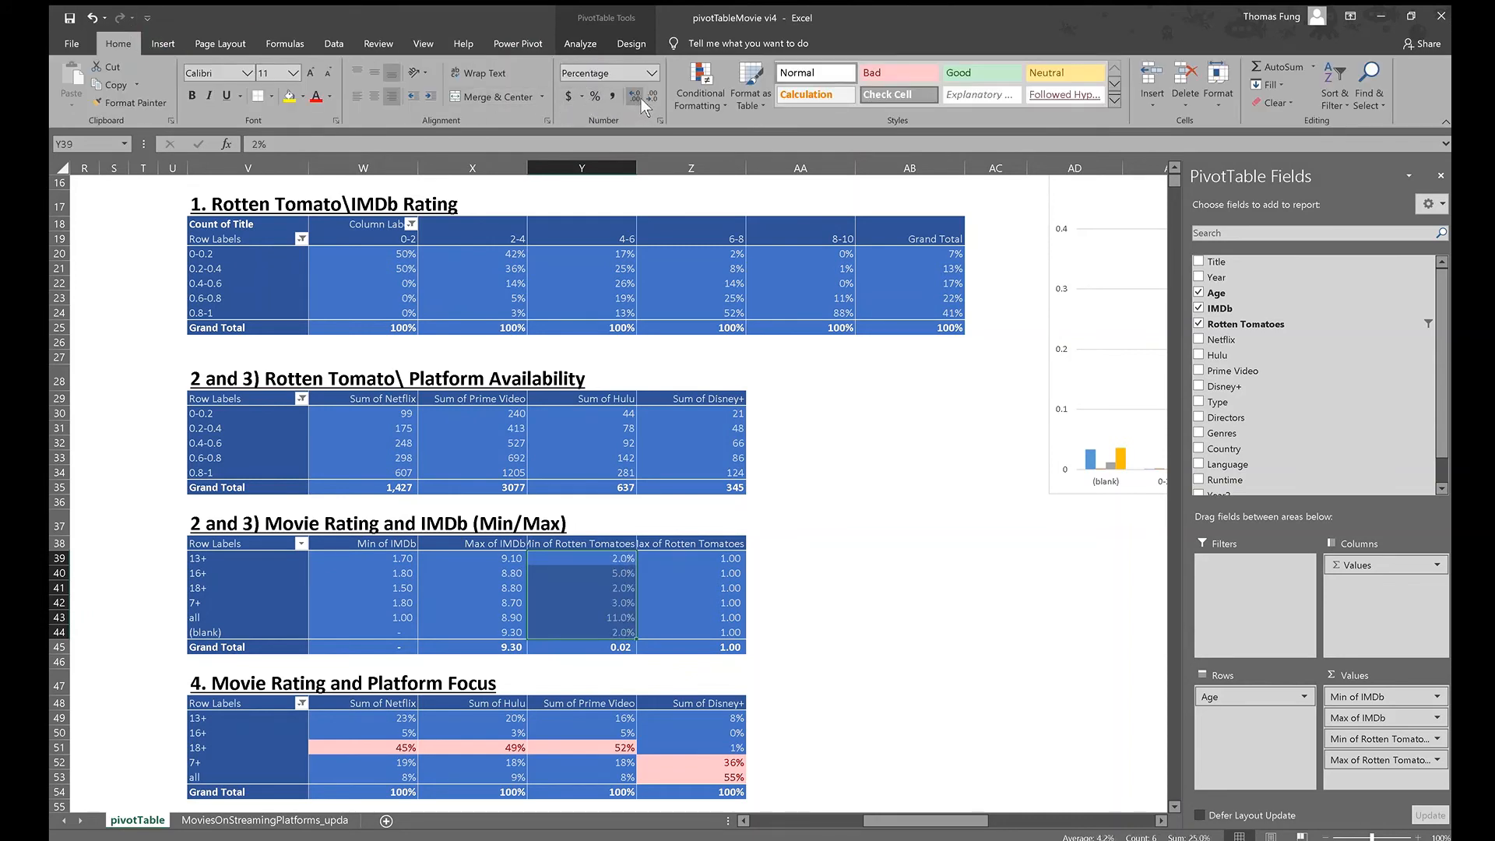
drag(662, 560, 675, 633)
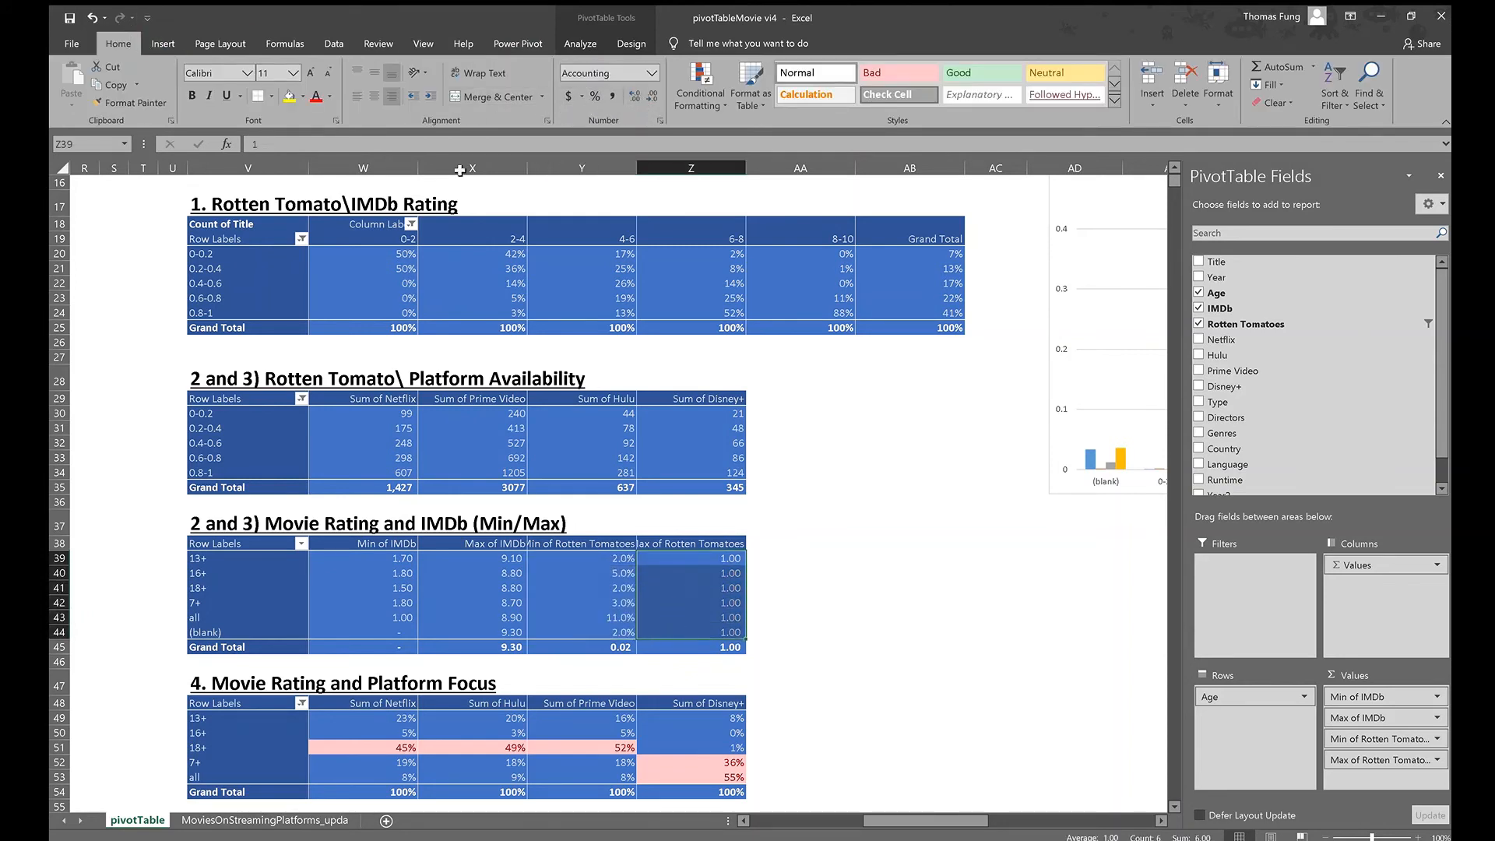
click(598, 95)
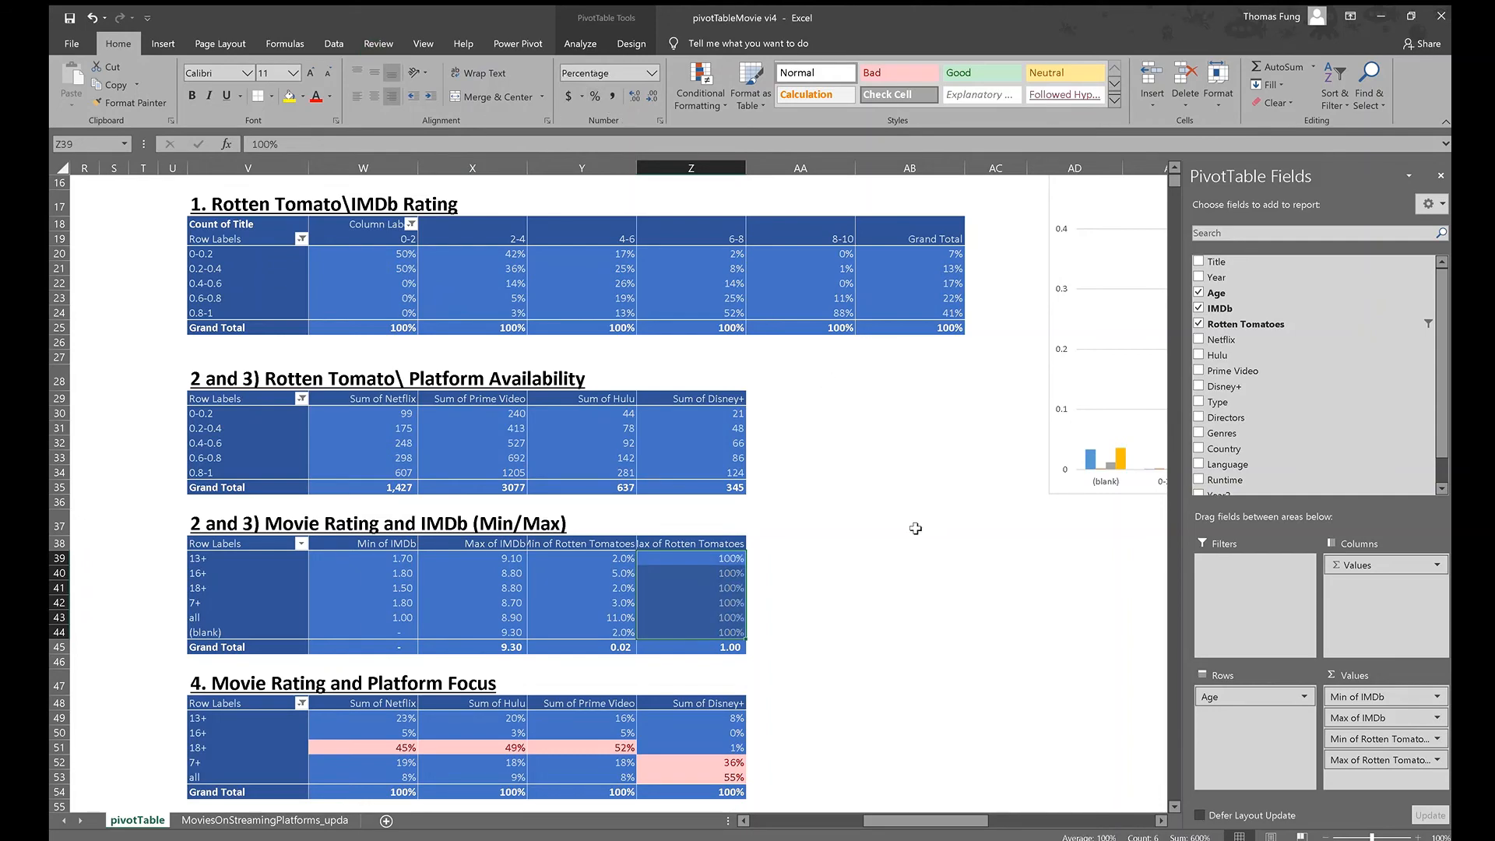
click(872, 571)
Compare the 18+ shares of Netflix, Hulu and Prime Video with Disney+'s 7+ and all shares in Movie Rating and Platform Focus
scroll(778, 614, down, 3)
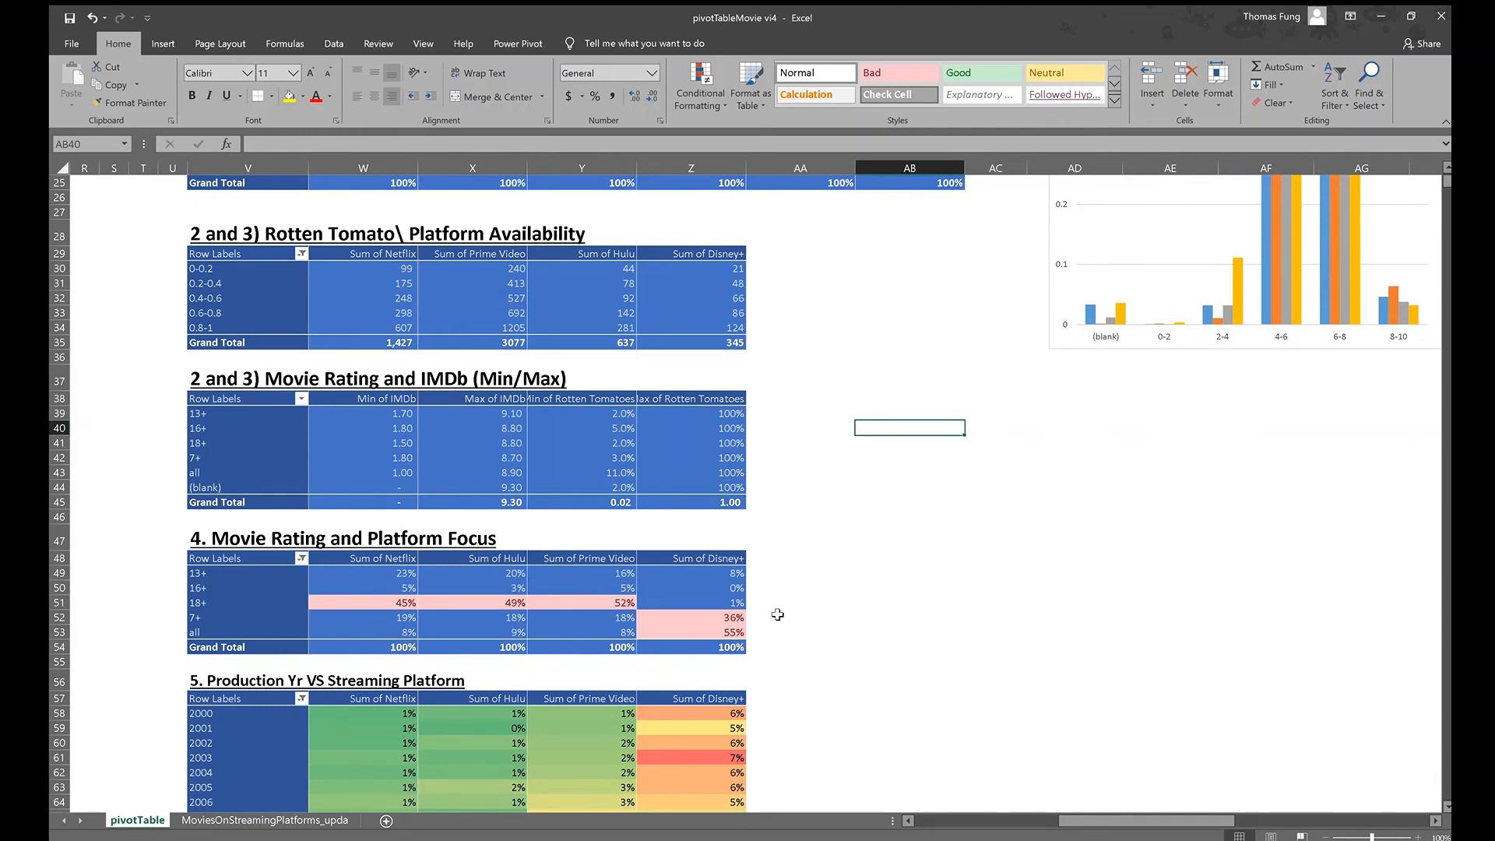
scroll(778, 614, down, 1)
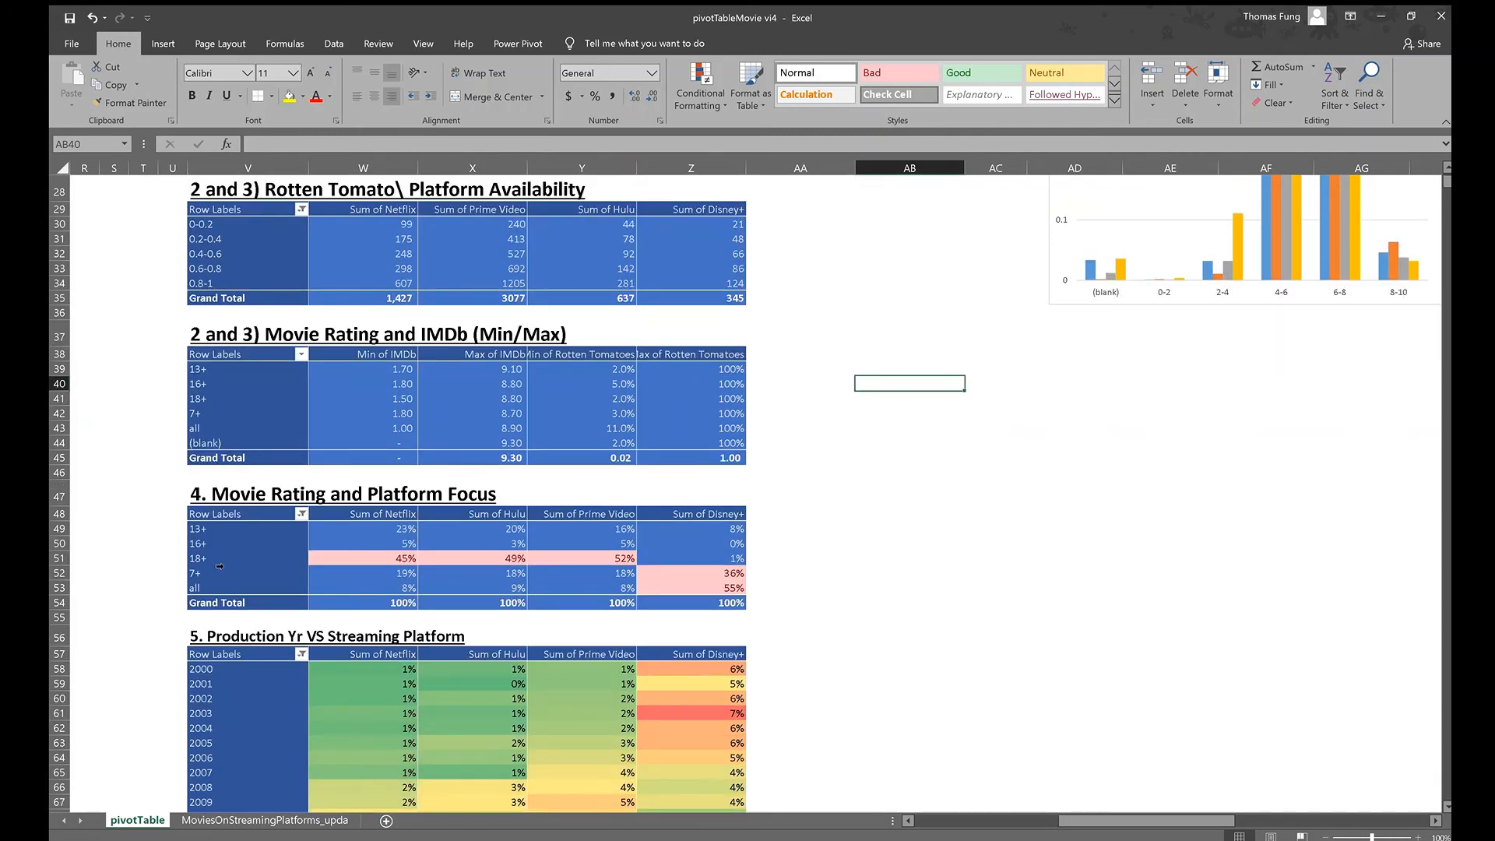
drag(388, 557, 574, 552)
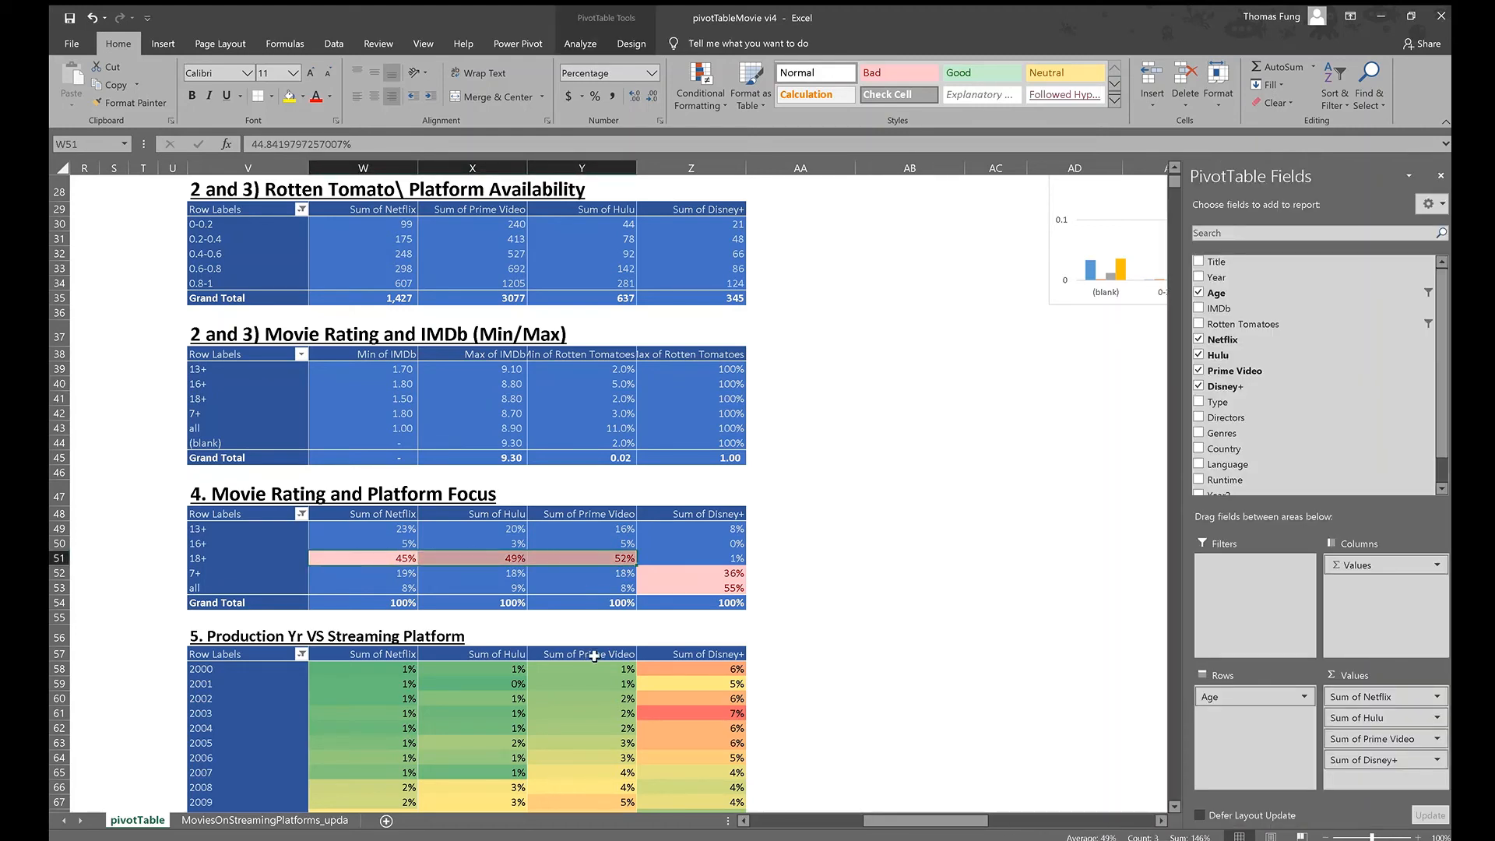
click(730, 577)
click(732, 589)
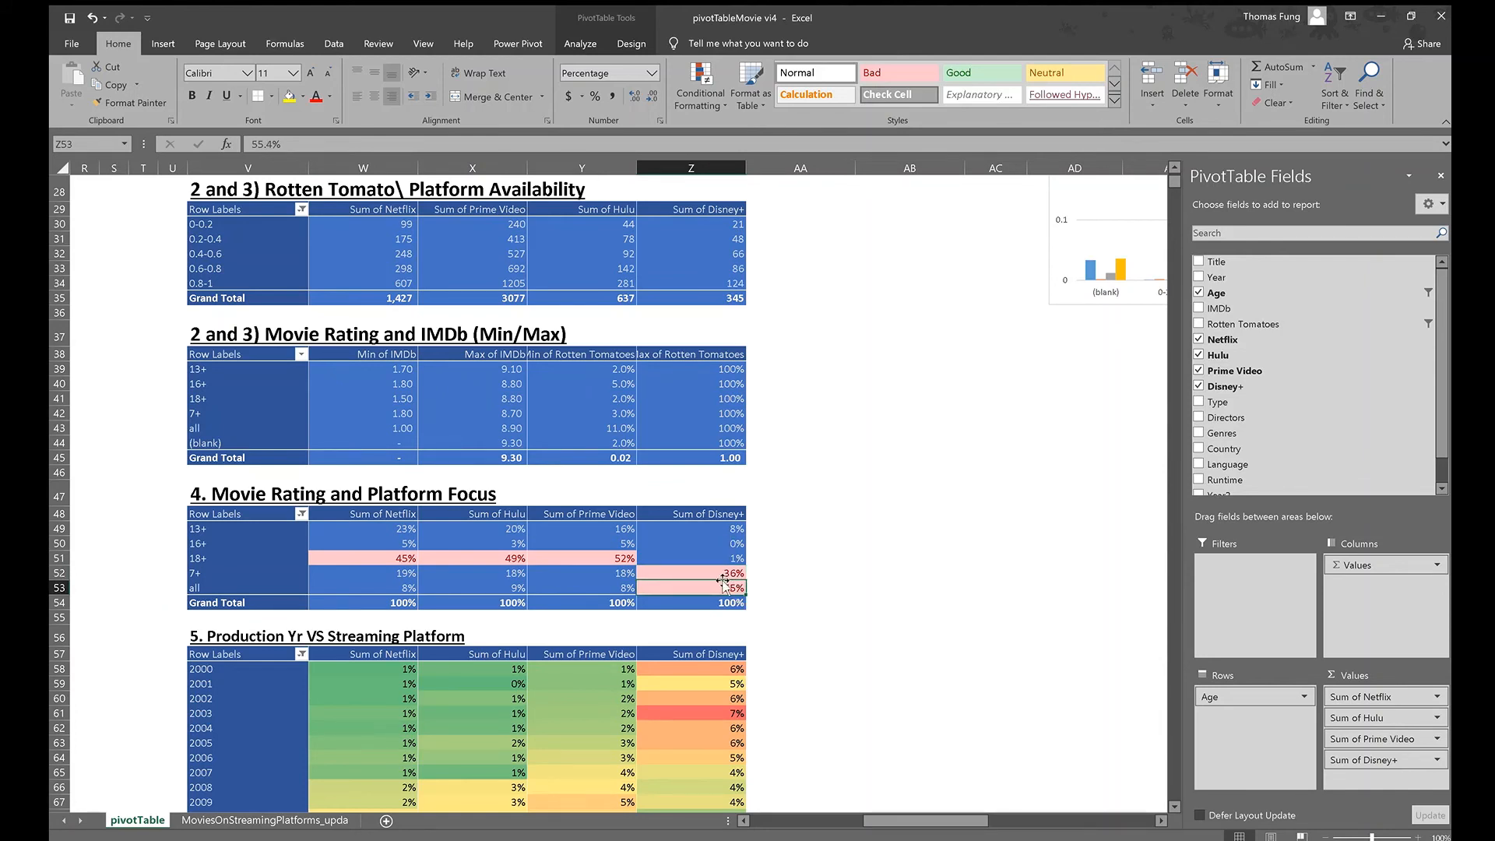
Examine Netflix for 2016-2019, Hulu for 2018 and Prime Video for 2011-2019 in the Production Yr VS Streaming Platform table
scroll(726, 577, down, 5)
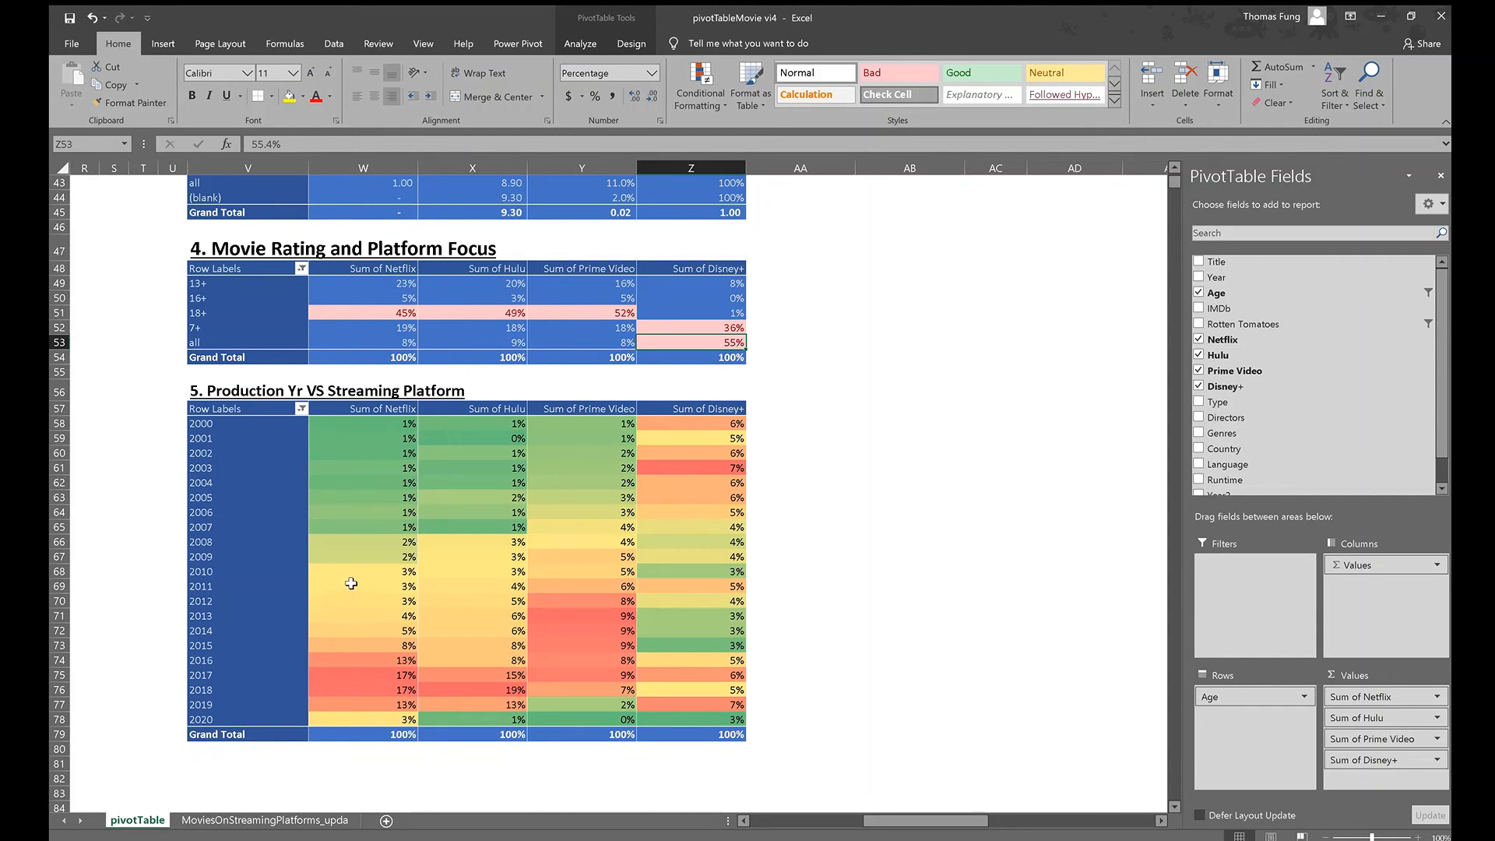
scroll(365, 584, down, 1)
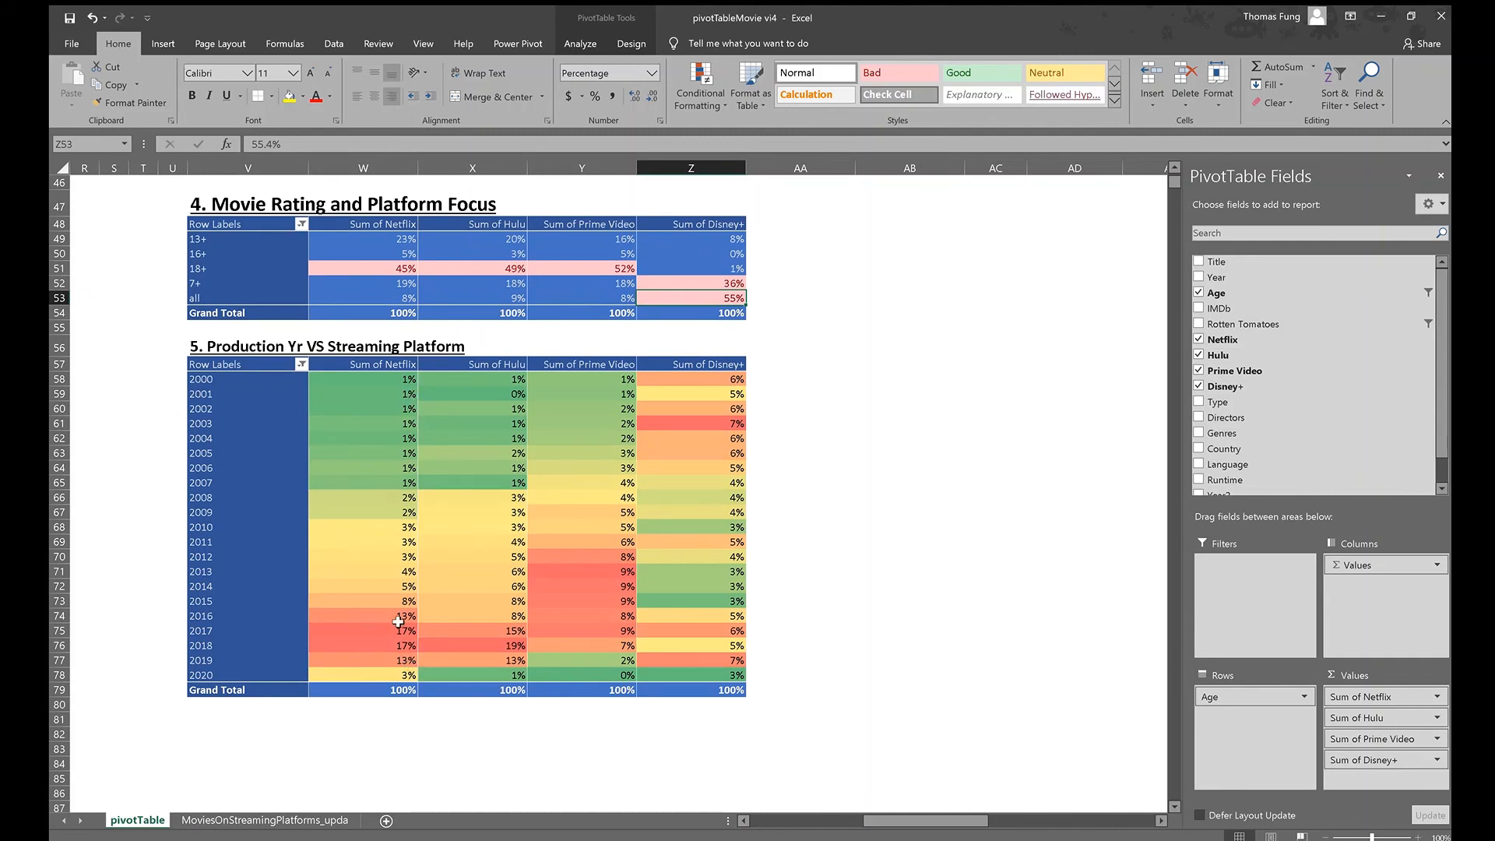
drag(398, 621, 399, 662)
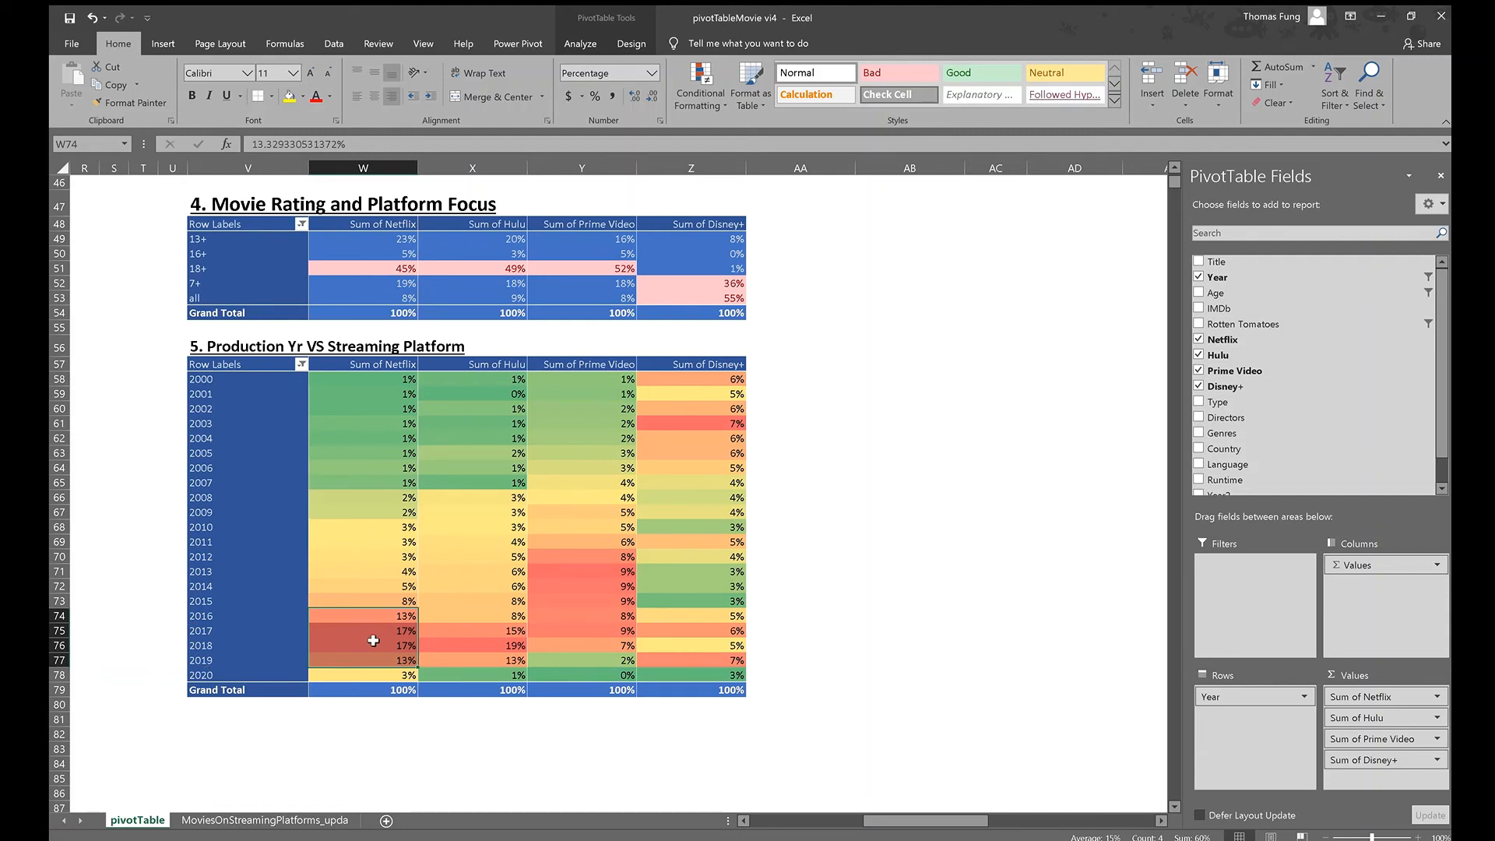
click(469, 644)
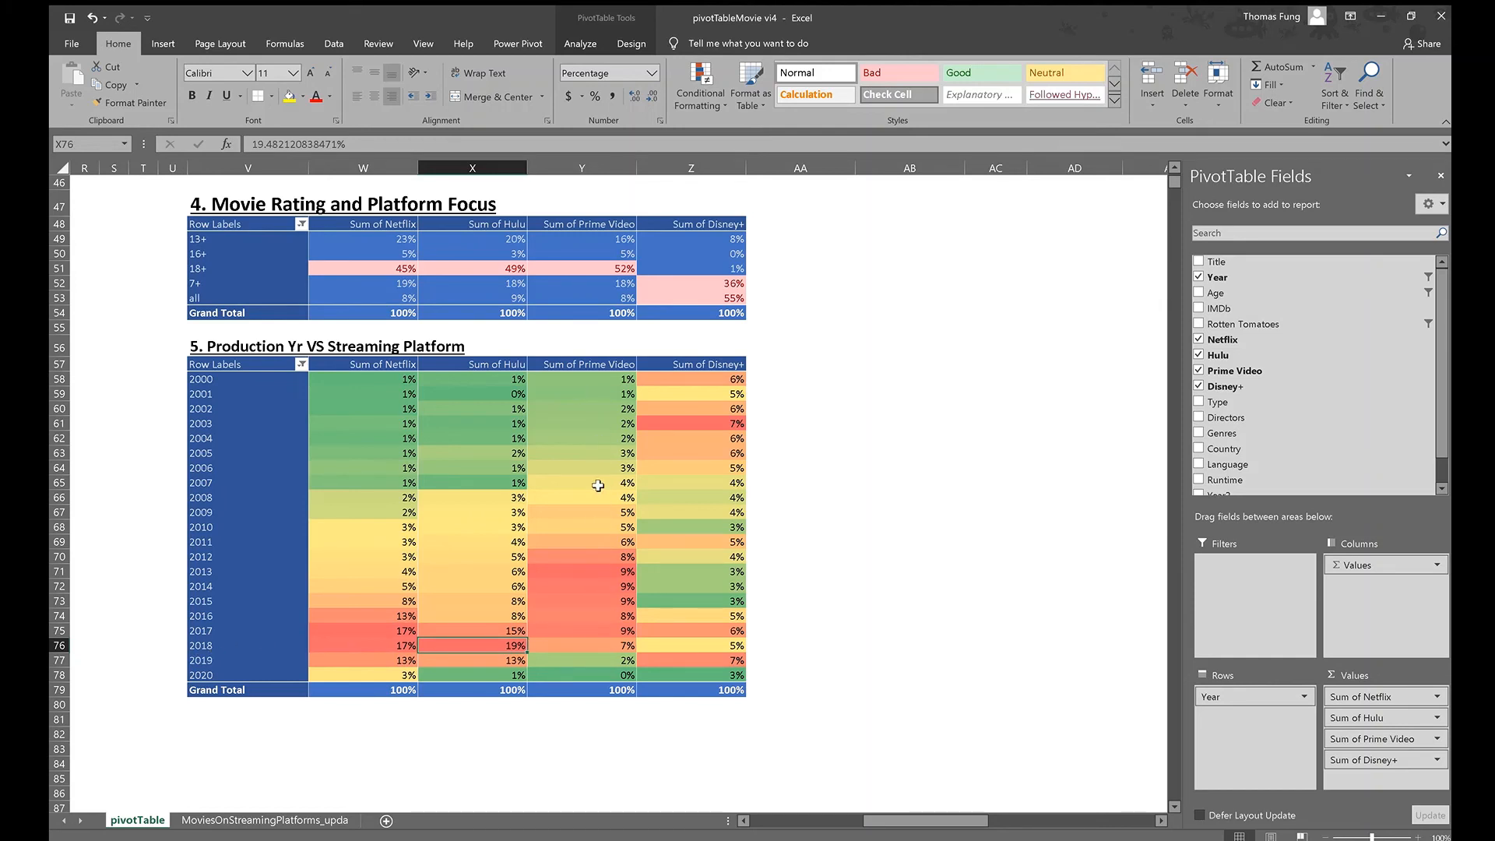
drag(601, 488, 257, 641)
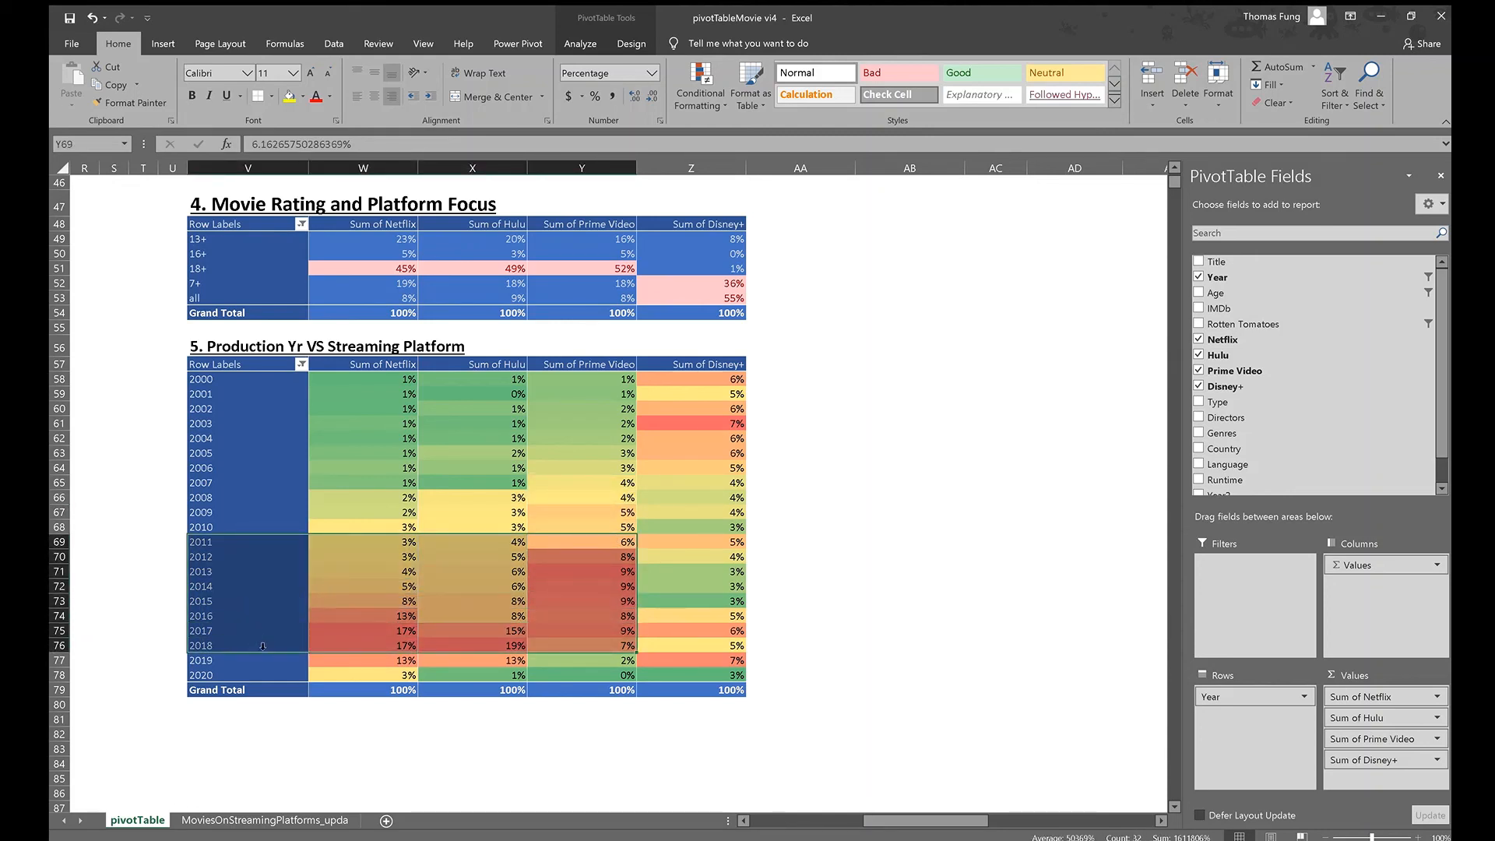
click(591, 662)
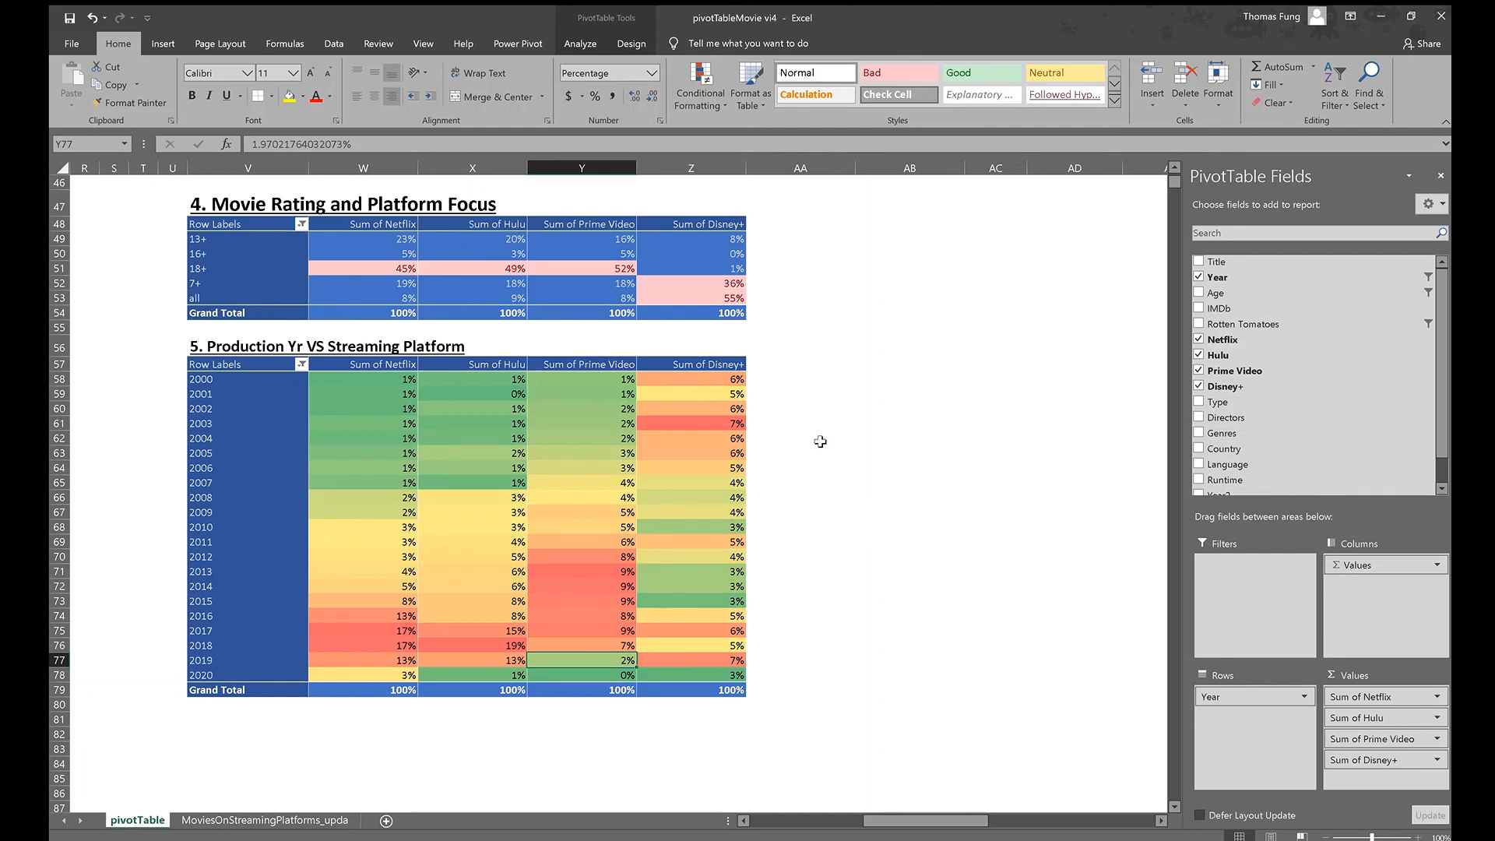
Check the Disney+ shares for 2000, 2003, 2017 and 2019 in the Production Yr VS Streaming Platform table
click(737, 381)
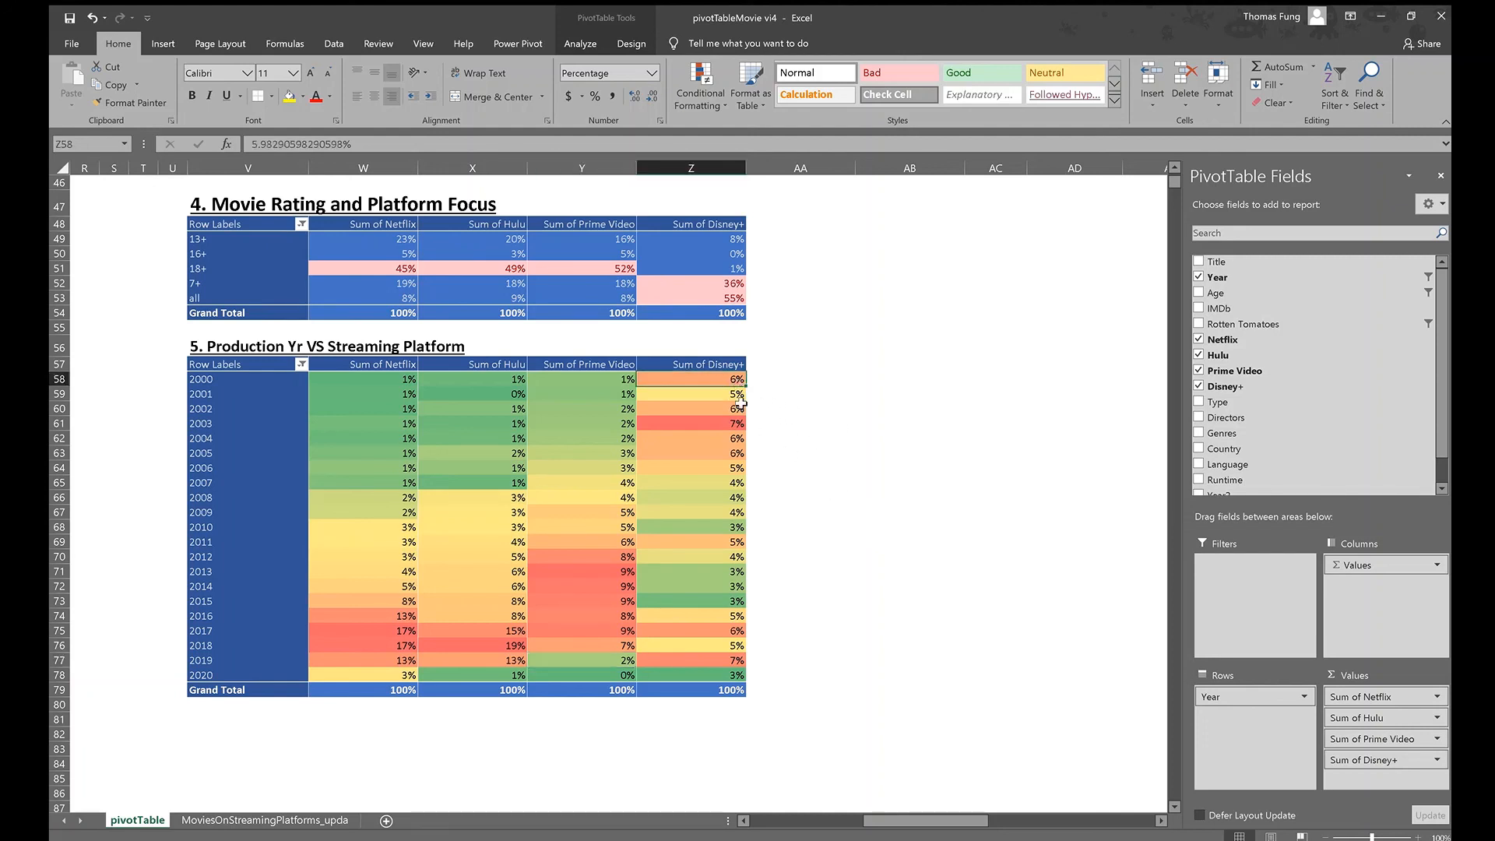
click(730, 427)
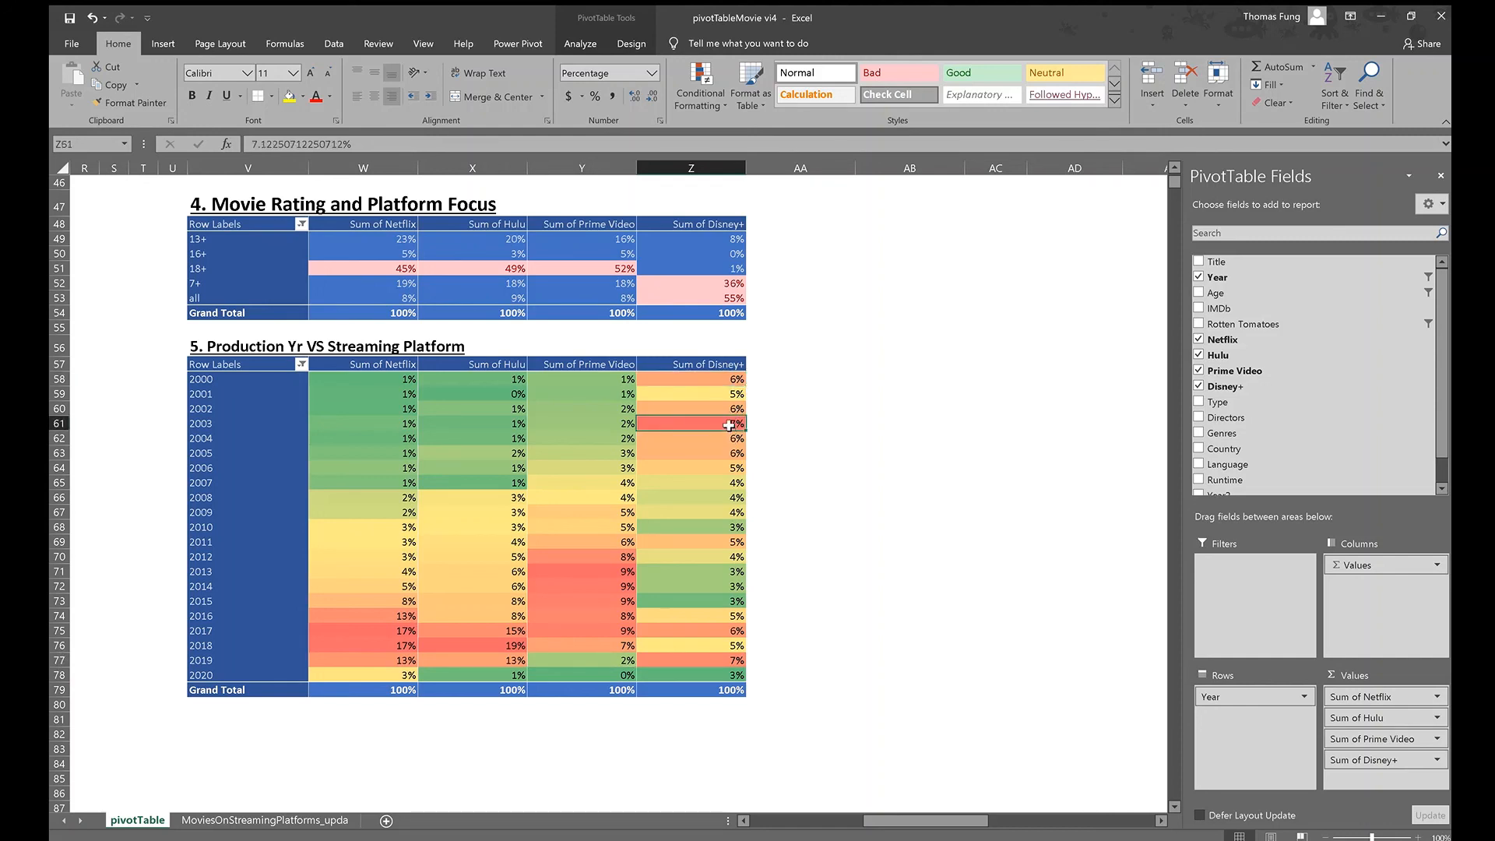
click(732, 630)
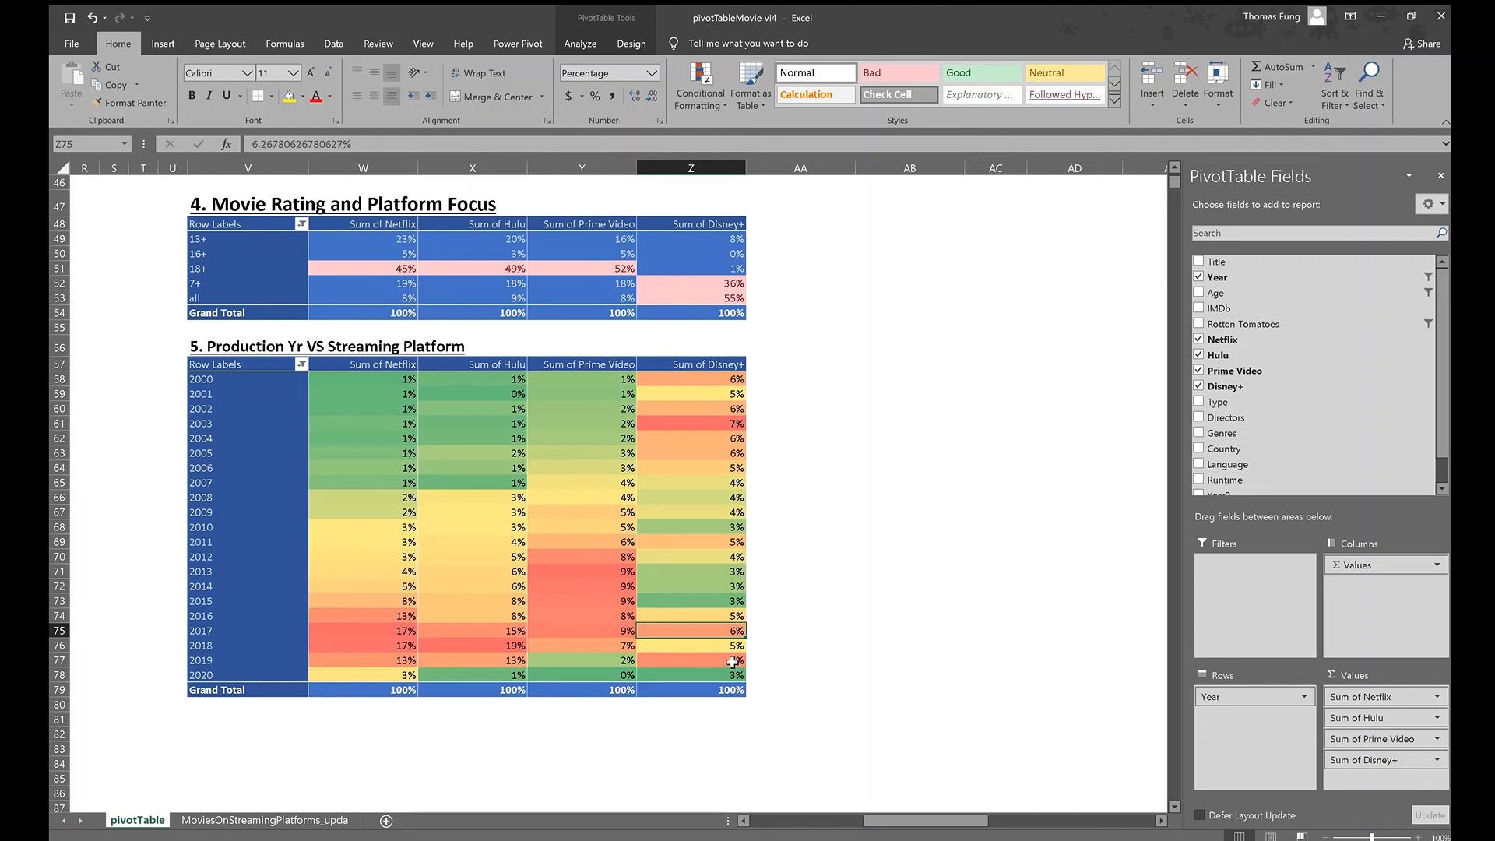
click(733, 661)
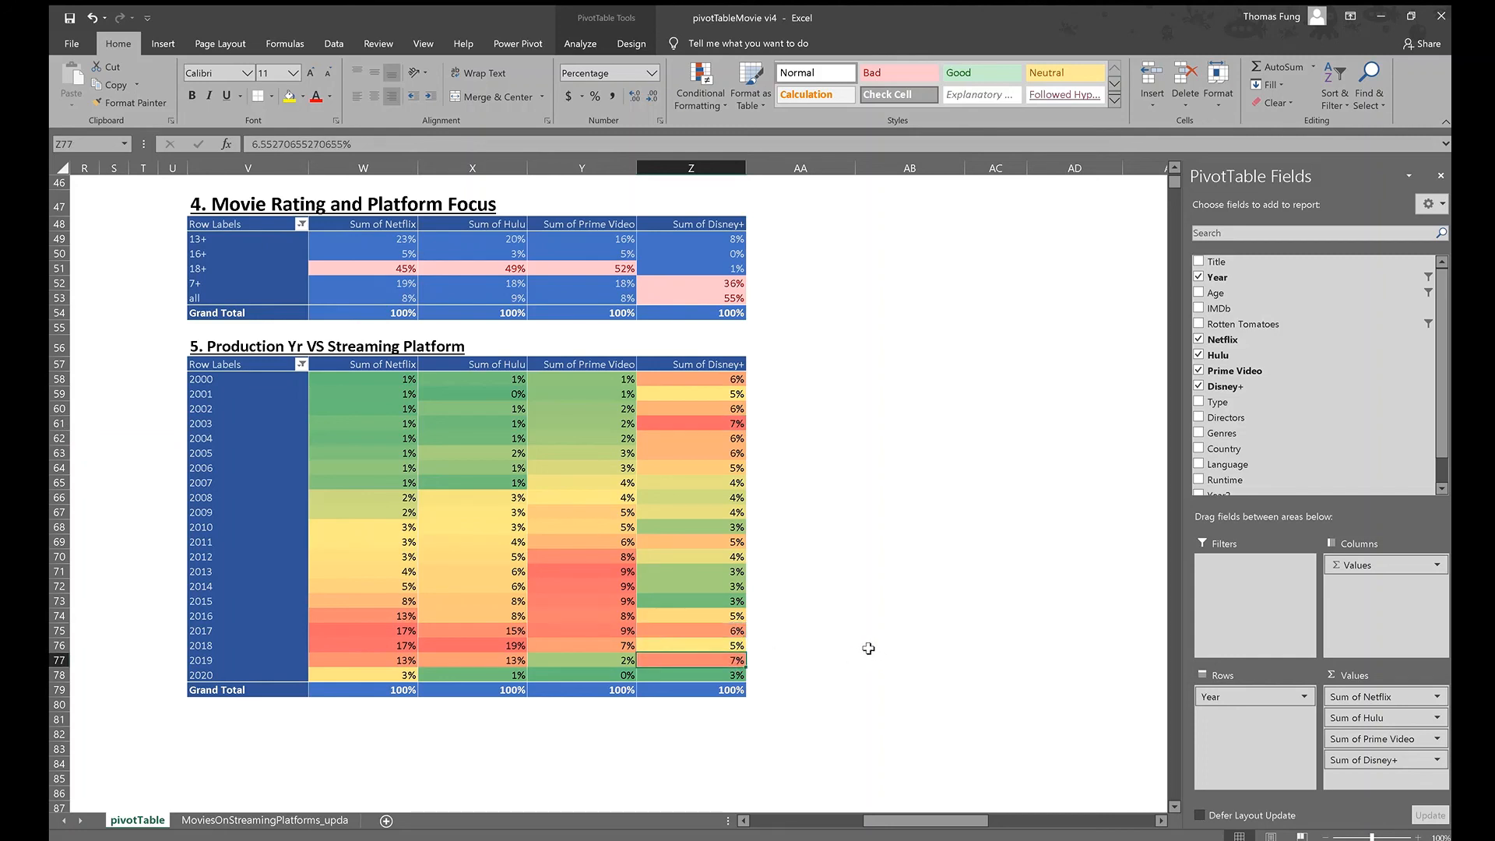